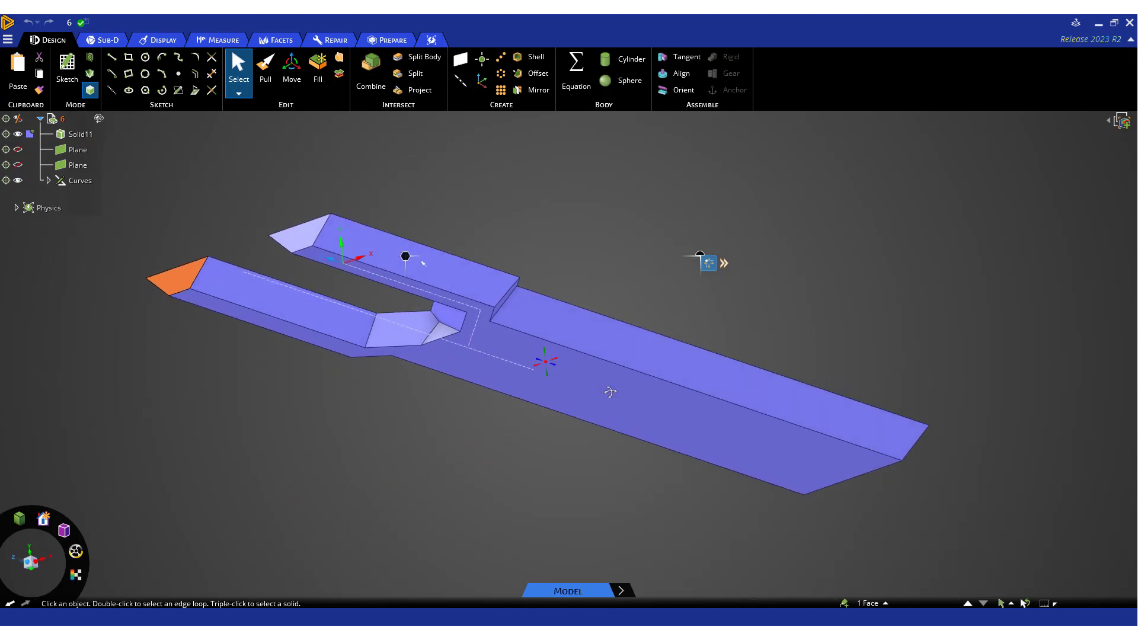
Step: Highlight the faces of the inlet and outlet named selections on the forked channel body to review them
middle_drag(588, 465, 581, 497)
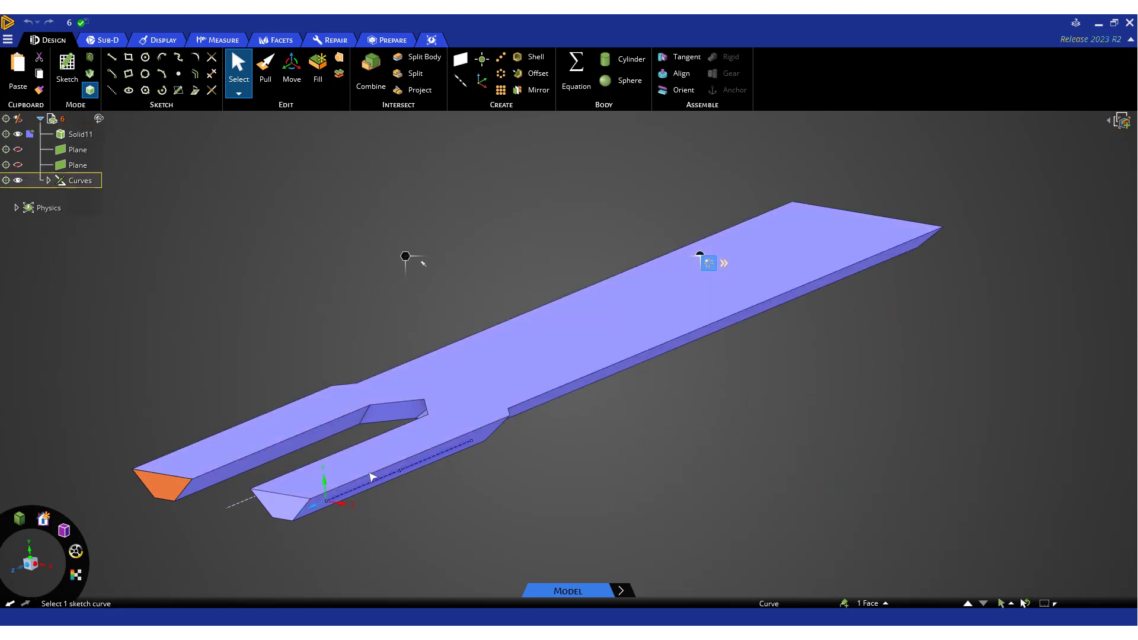
click(418, 398)
click(666, 453)
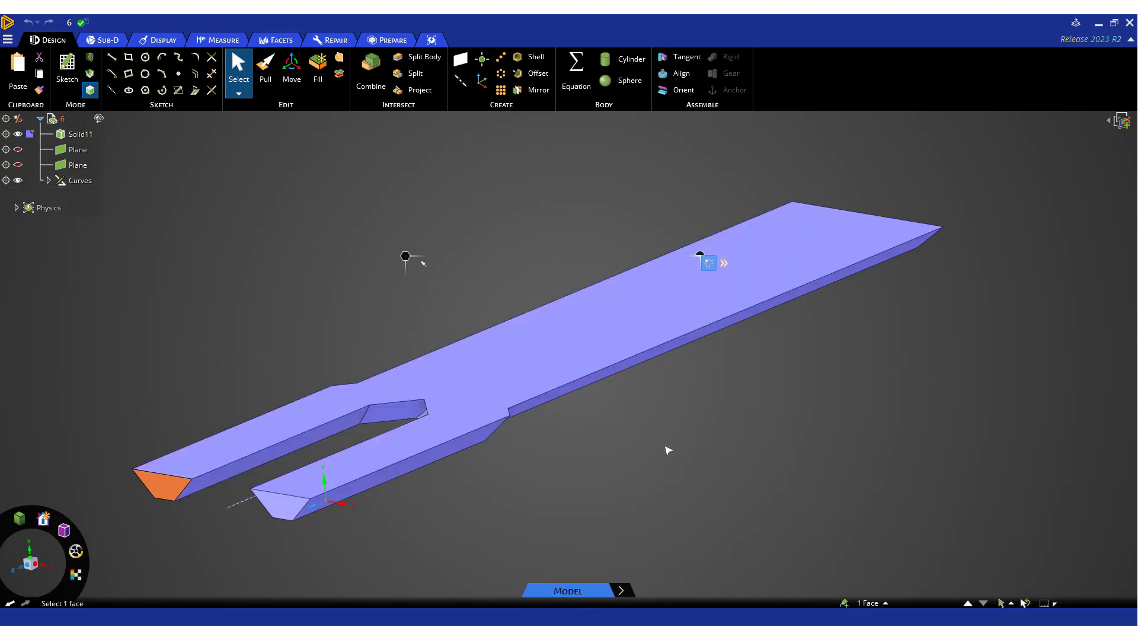
mouse_move(652, 482)
middle_down()
mouse_move(668, 472)
mouse_move(650, 478)
middle_up()
click(651, 477)
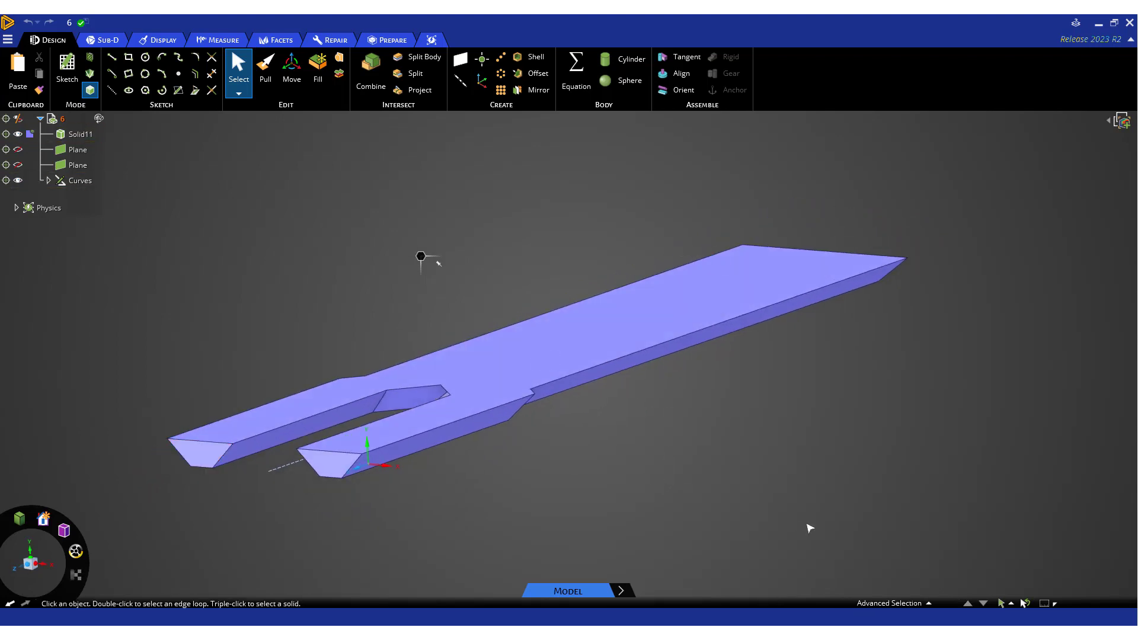
click(890, 604)
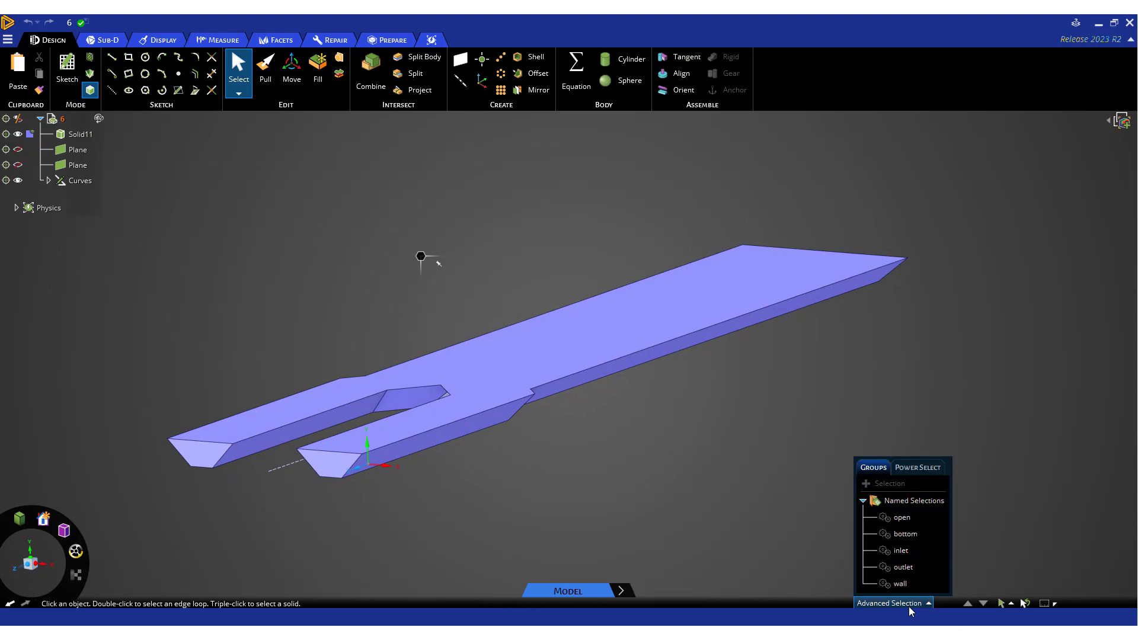
click(900, 550)
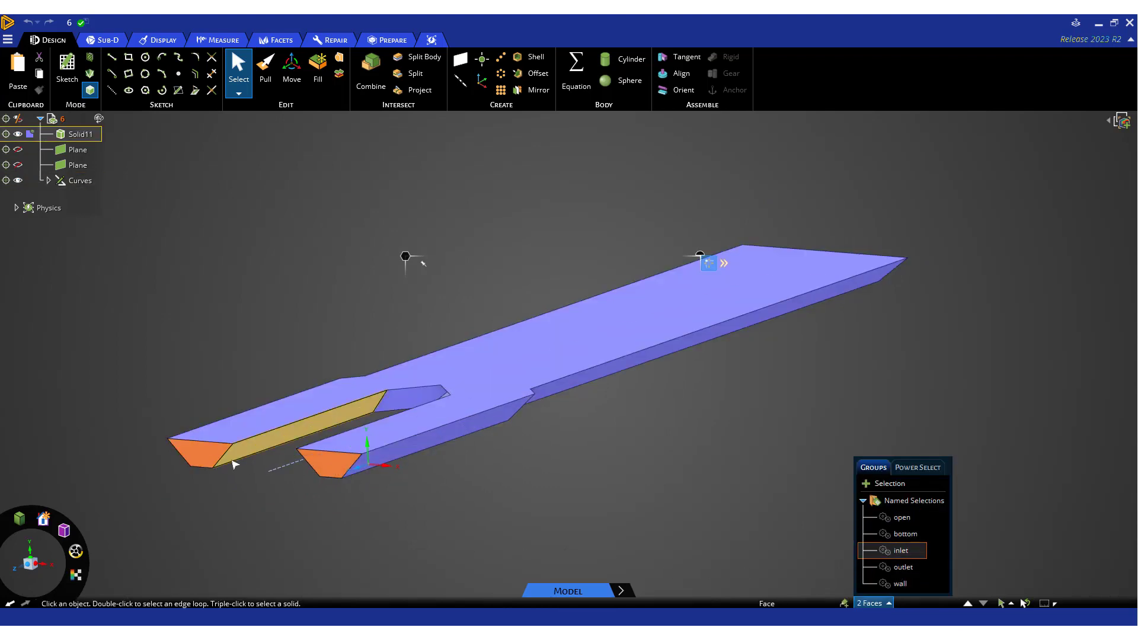
click(901, 568)
middle_drag(780, 475, 755, 498)
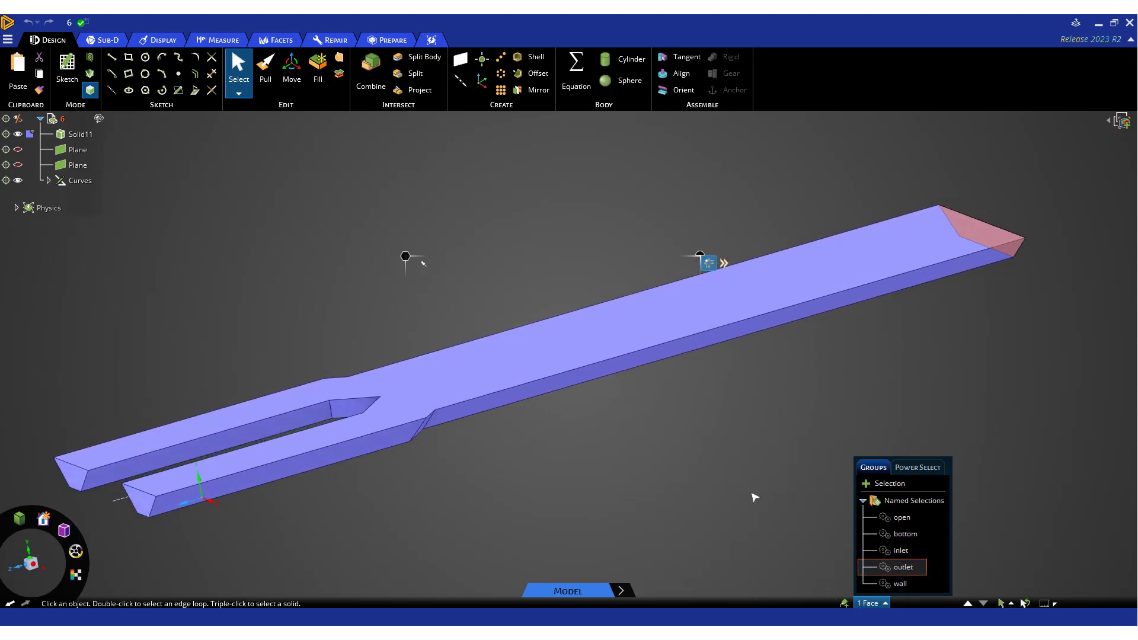
Step: Highlight the bottom, wall and open named selections on the channel body in turn, then clear the selection
click(887, 537)
middle_drag(605, 520, 621, 501)
click(898, 583)
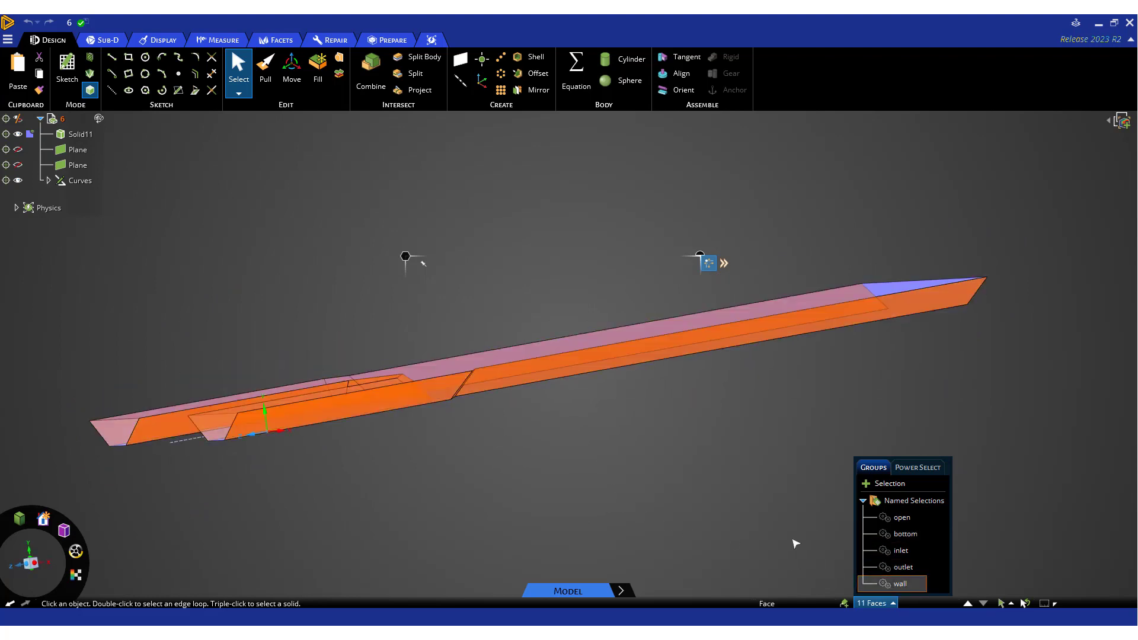
mouse_move(556, 452)
middle_down()
mouse_move(562, 415)
mouse_move(565, 479)
middle_up()
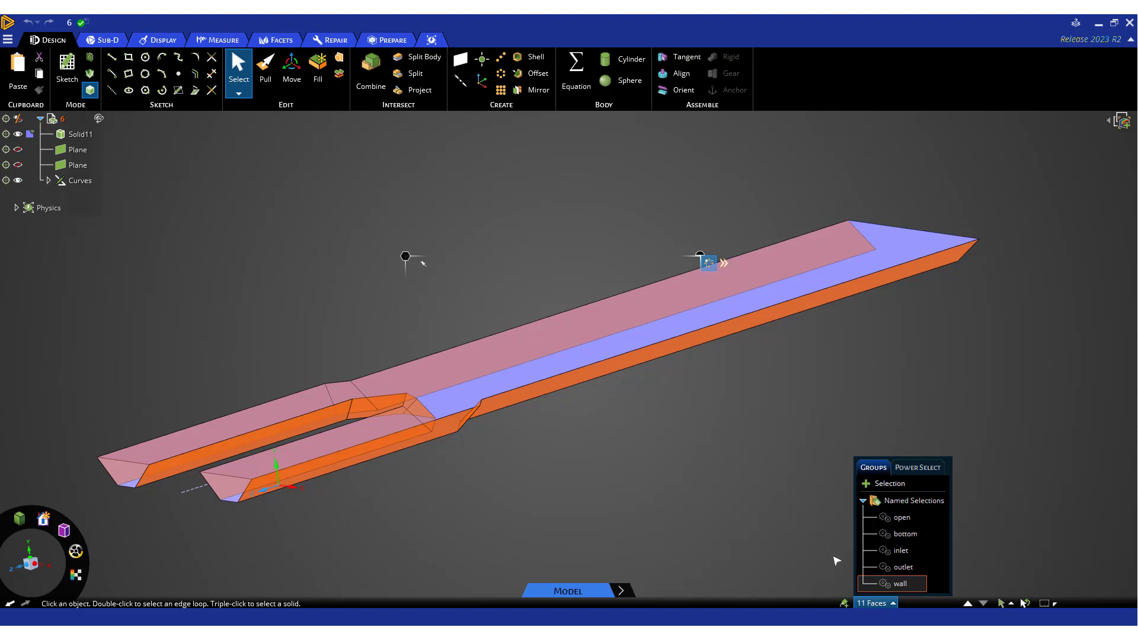
click(881, 518)
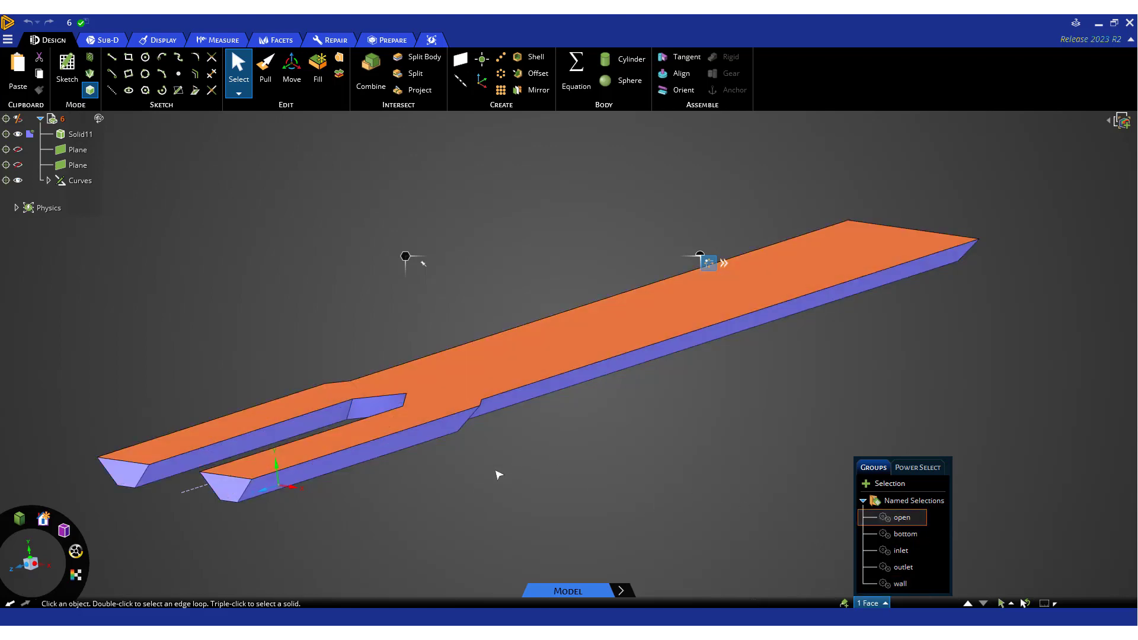
middle_drag(480, 490, 478, 460)
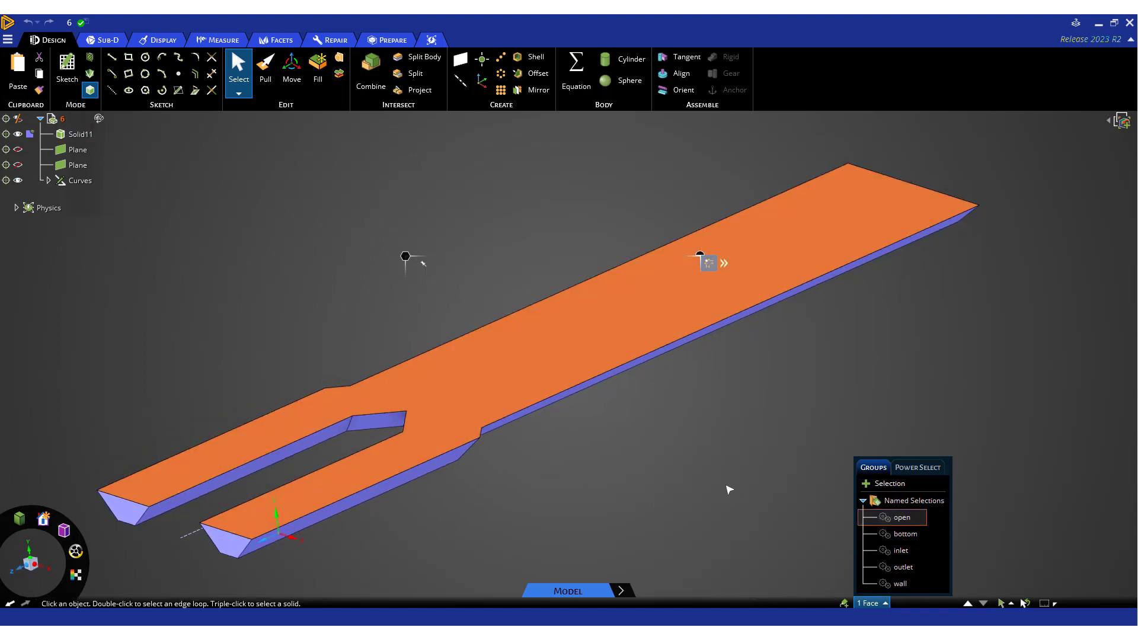
click(663, 495)
click(864, 604)
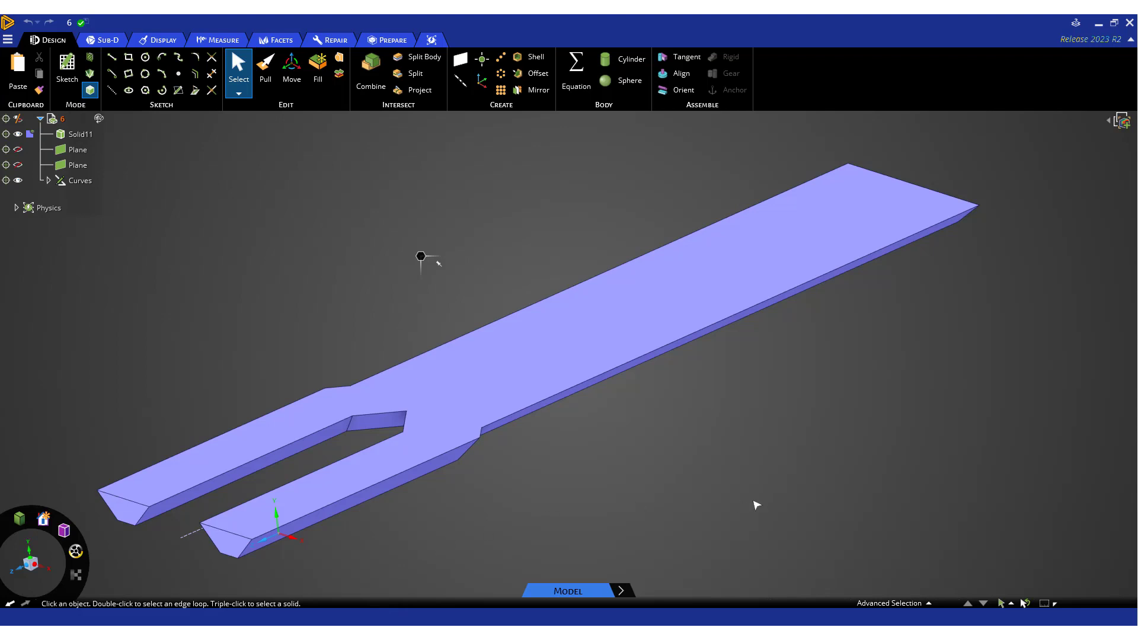
Step: View the Fluent geometry transfer options, including Watertight Geometry Workflow, and dismiss them without transferring
click(384, 39)
click(867, 93)
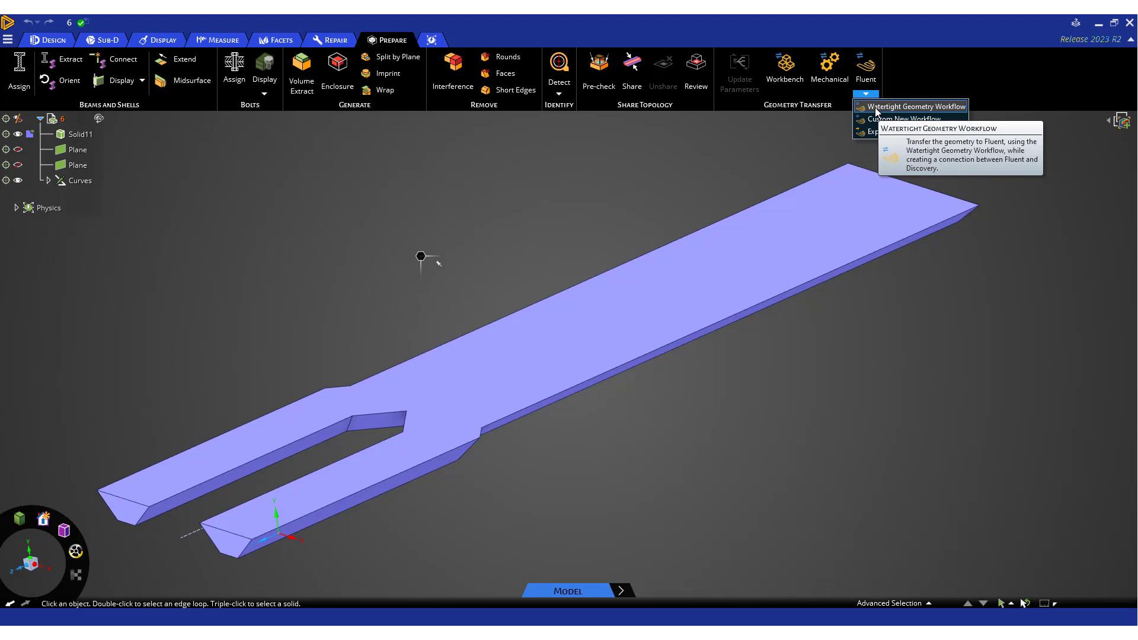
click(939, 348)
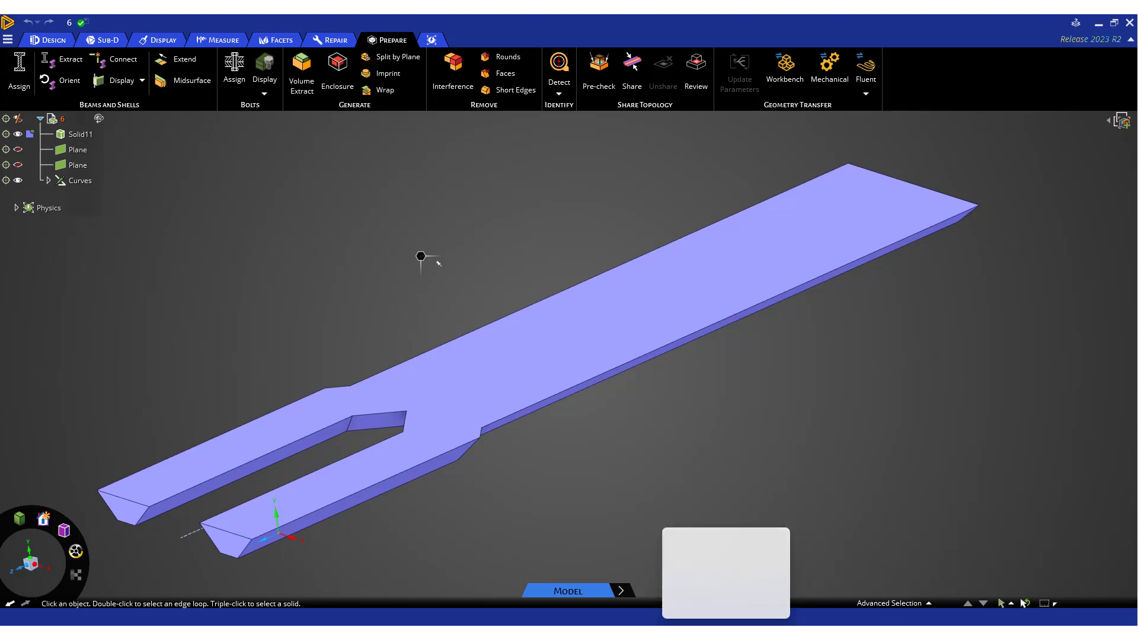
Step: Switch to the Fluent session and review the Multiphase model settings, including the primary and secondary phase definitions
click(738, 590)
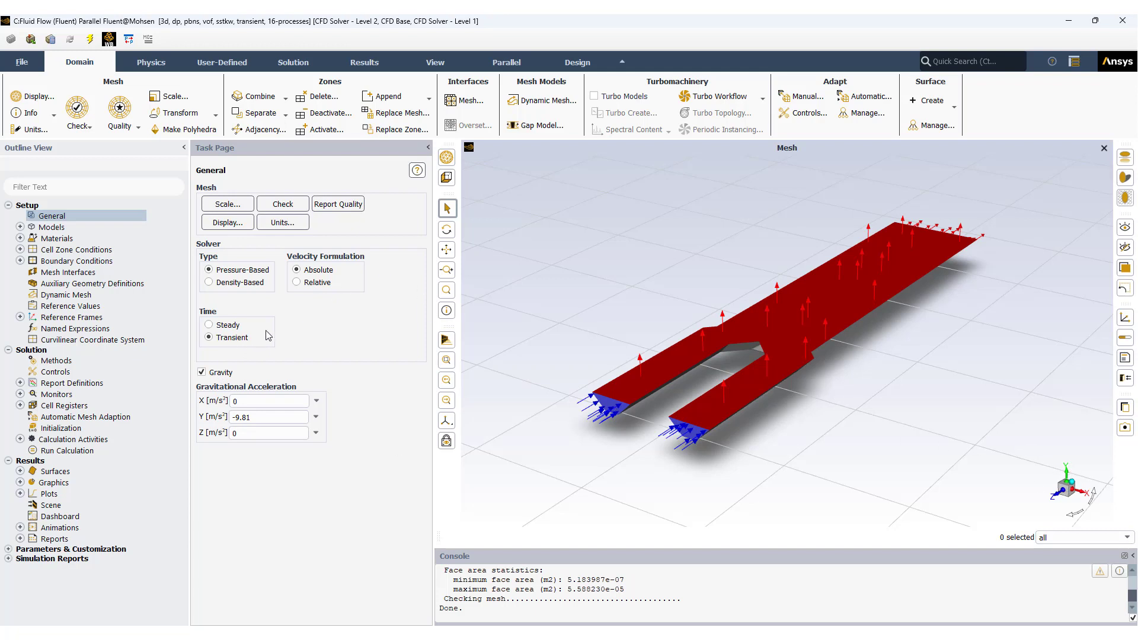
click(20, 227)
click(85, 240)
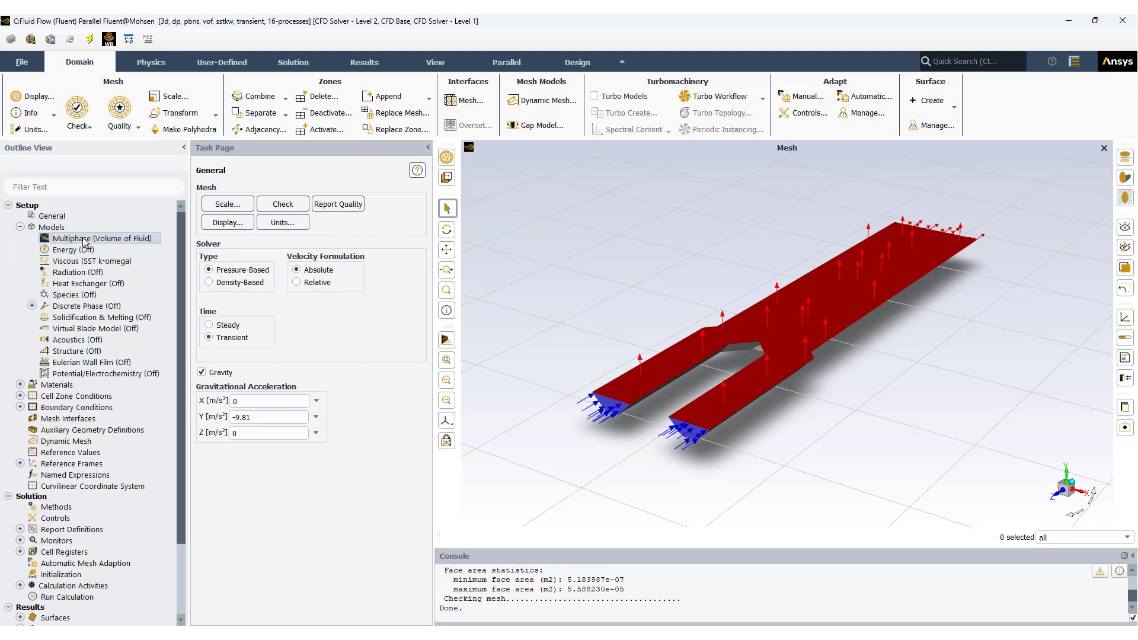
double_click(85, 240)
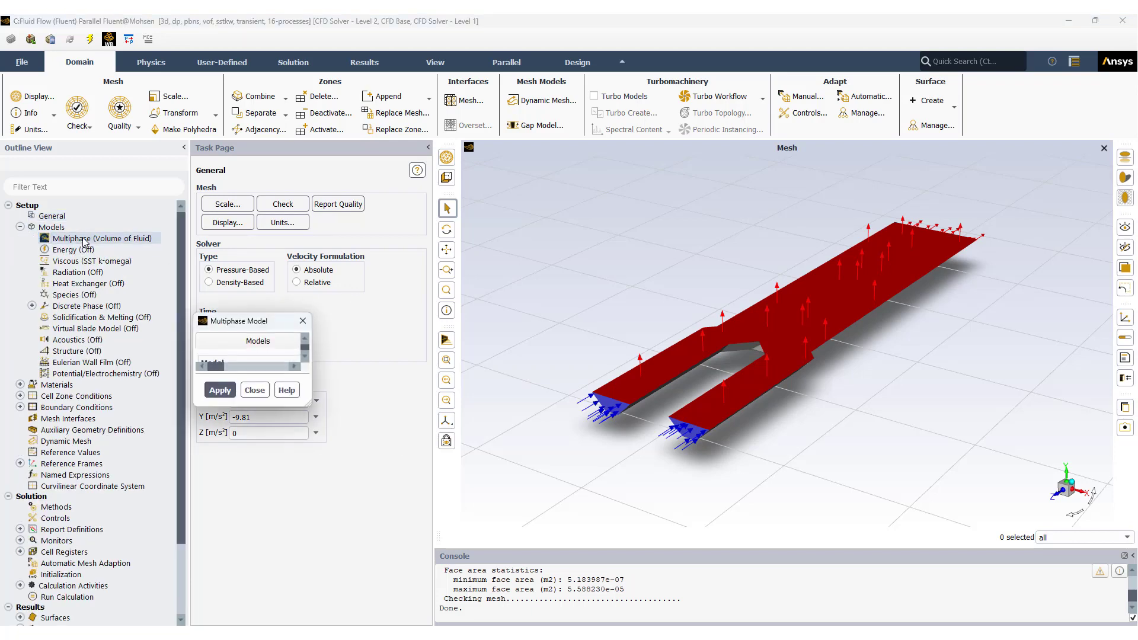
drag(269, 328, 230, 174)
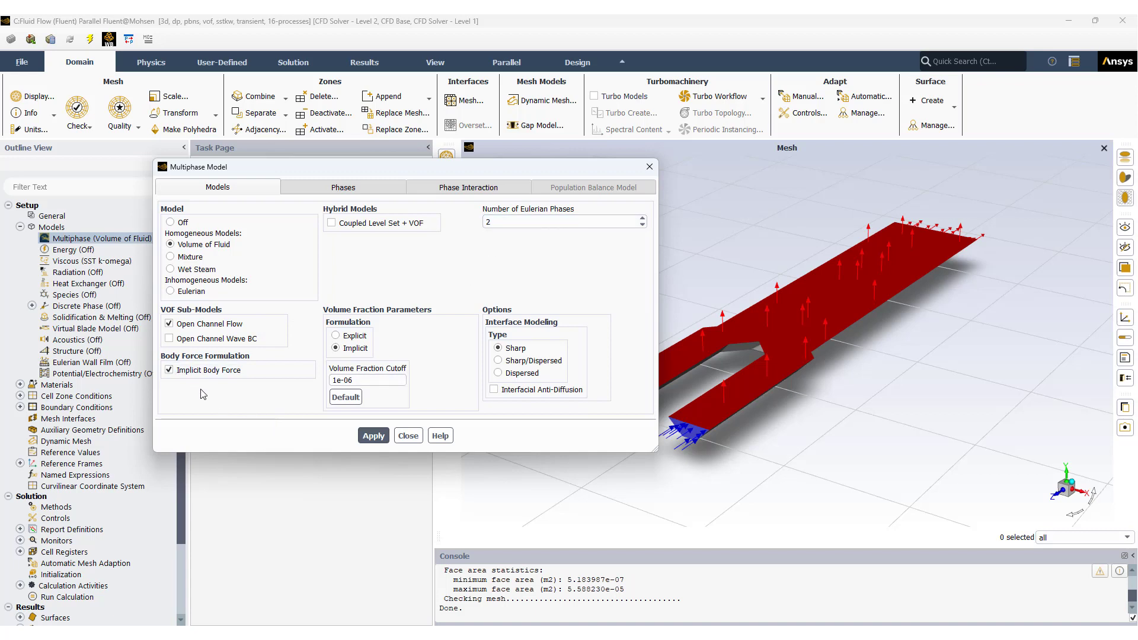
click(374, 196)
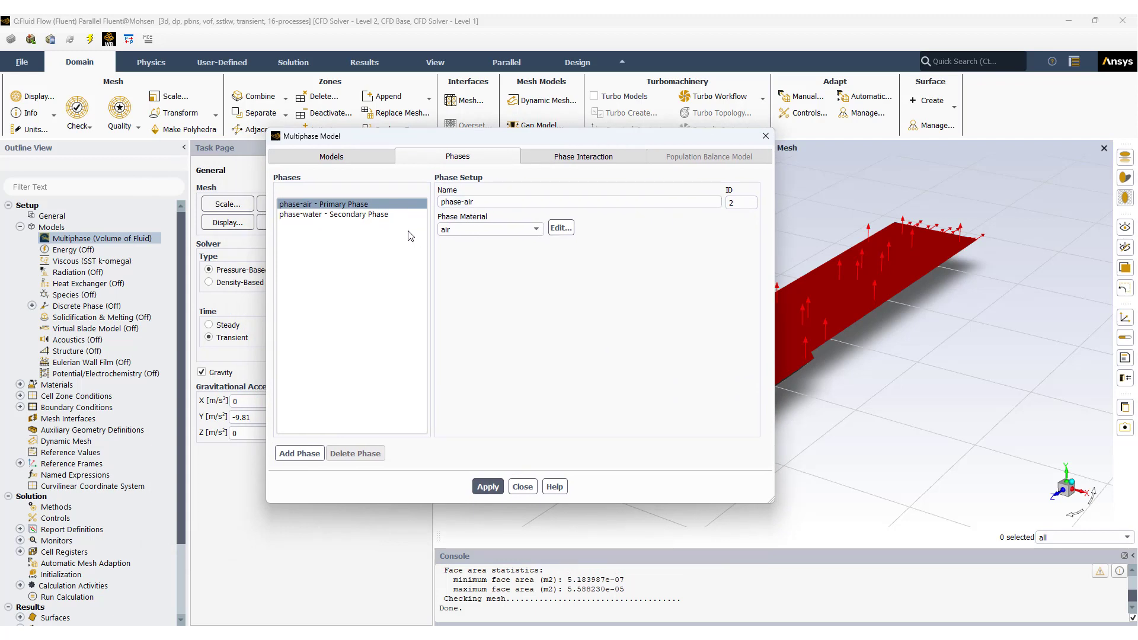
click(382, 215)
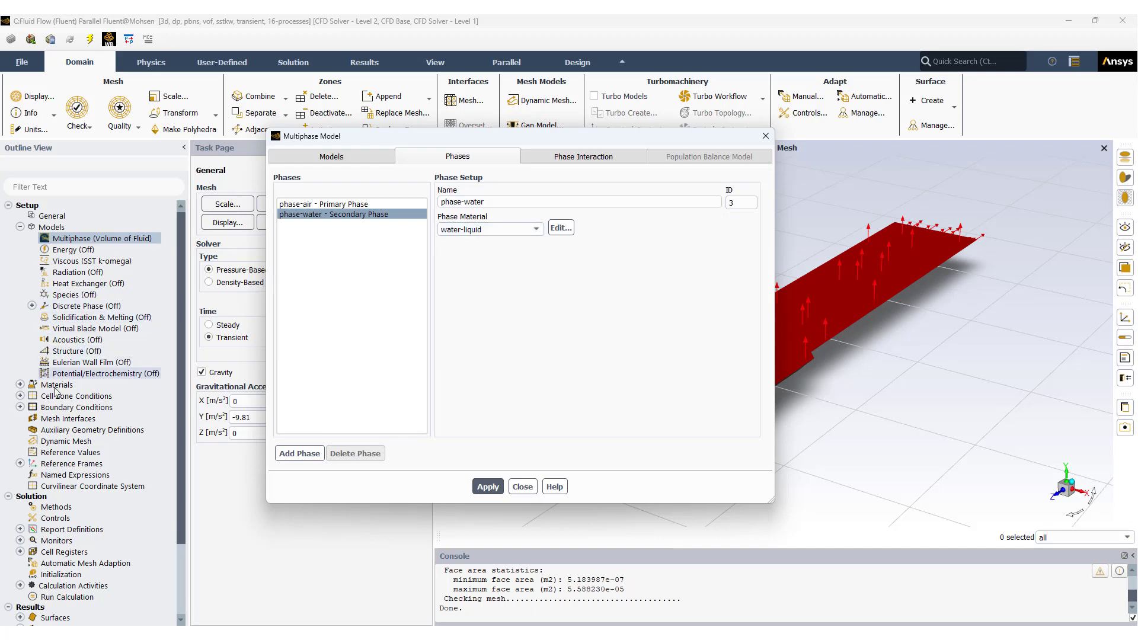
Step: Expand the fluid materials in the setup tree and open the material editor showing the properties of air
click(20, 384)
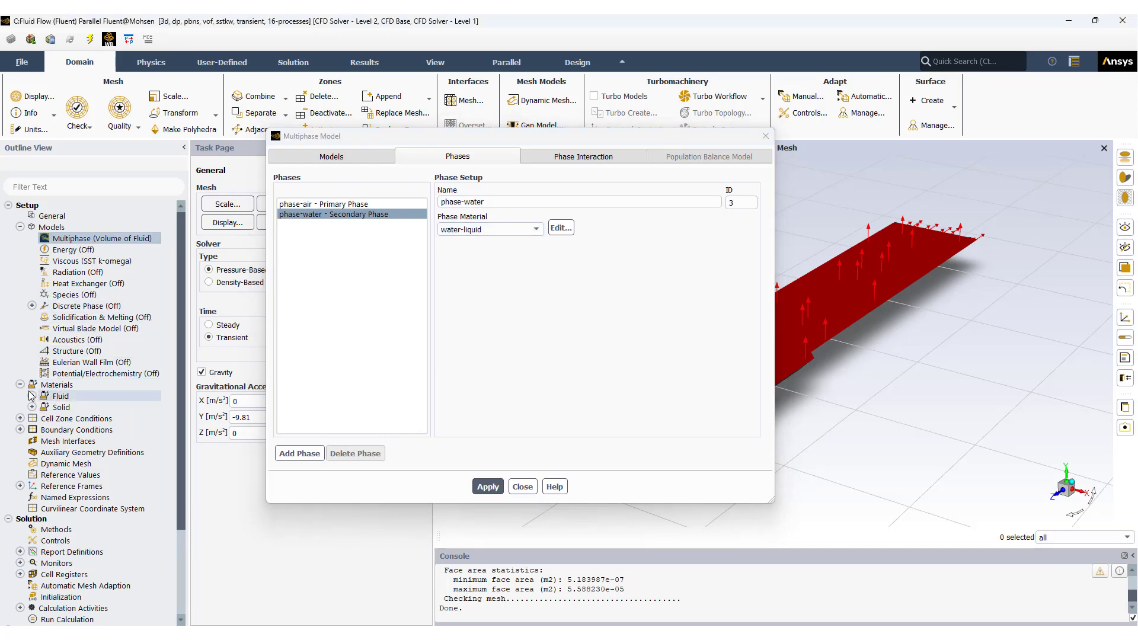
click(32, 396)
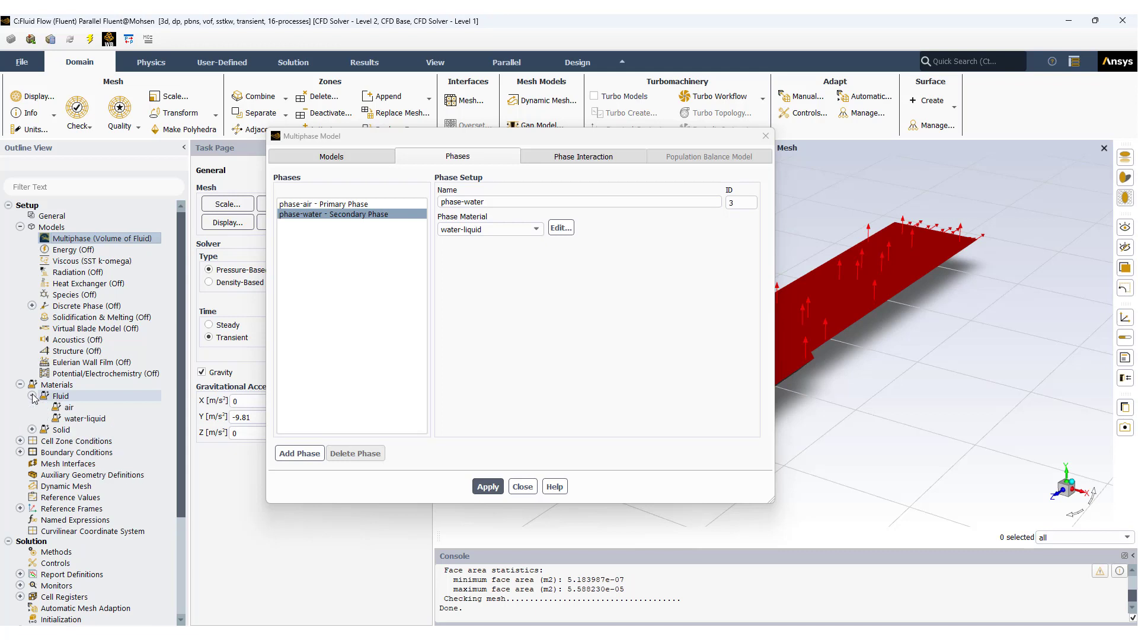
click(65, 396)
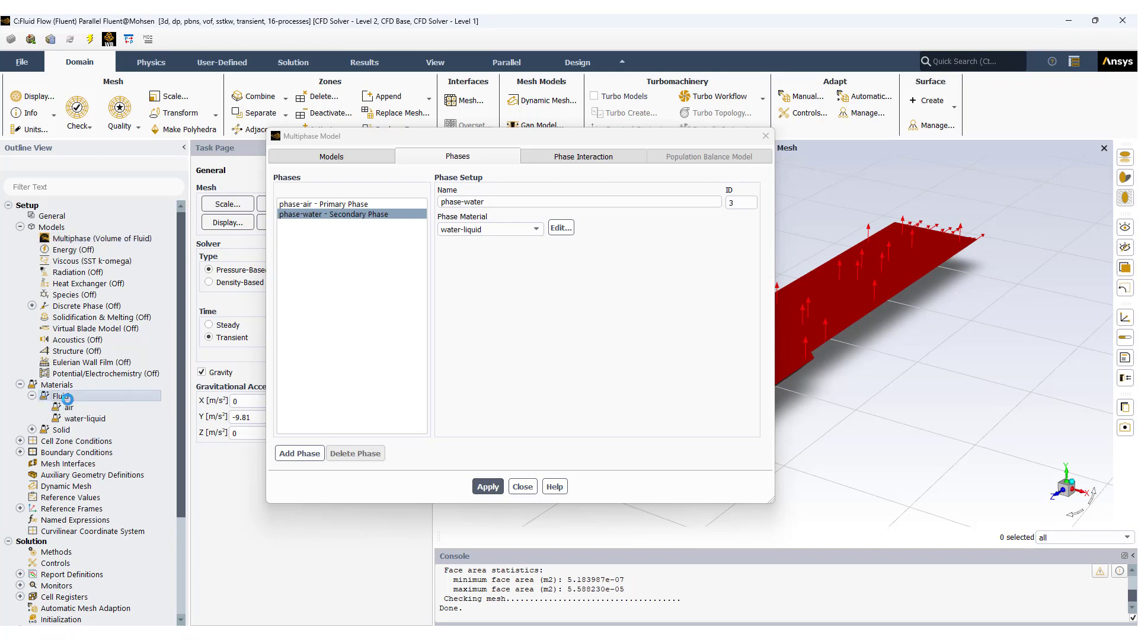
right_click(70, 397)
click(83, 408)
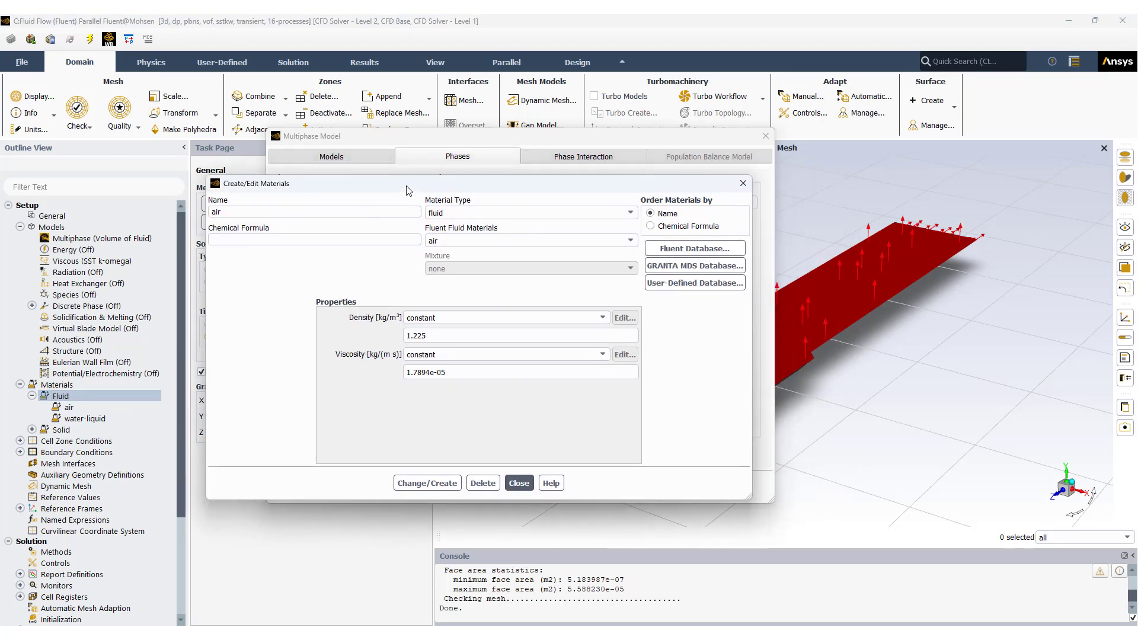
drag(407, 190, 380, 186)
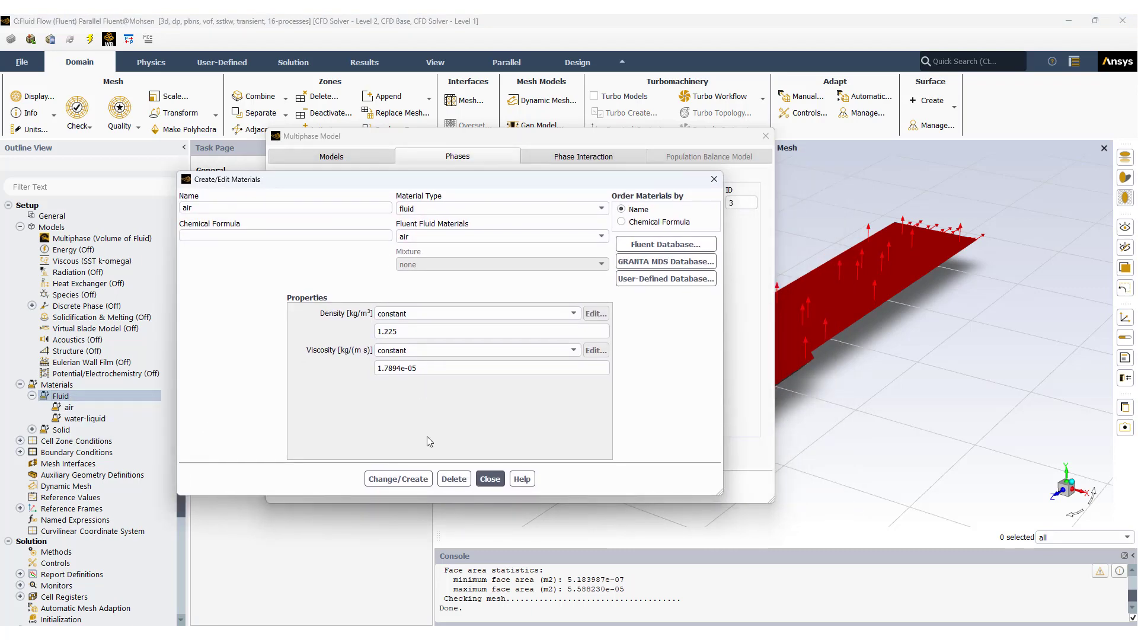
Step: Look up water-liquid (h2o<l>) in the Fluent Database, view its properties, and close the material dialogs
click(662, 248)
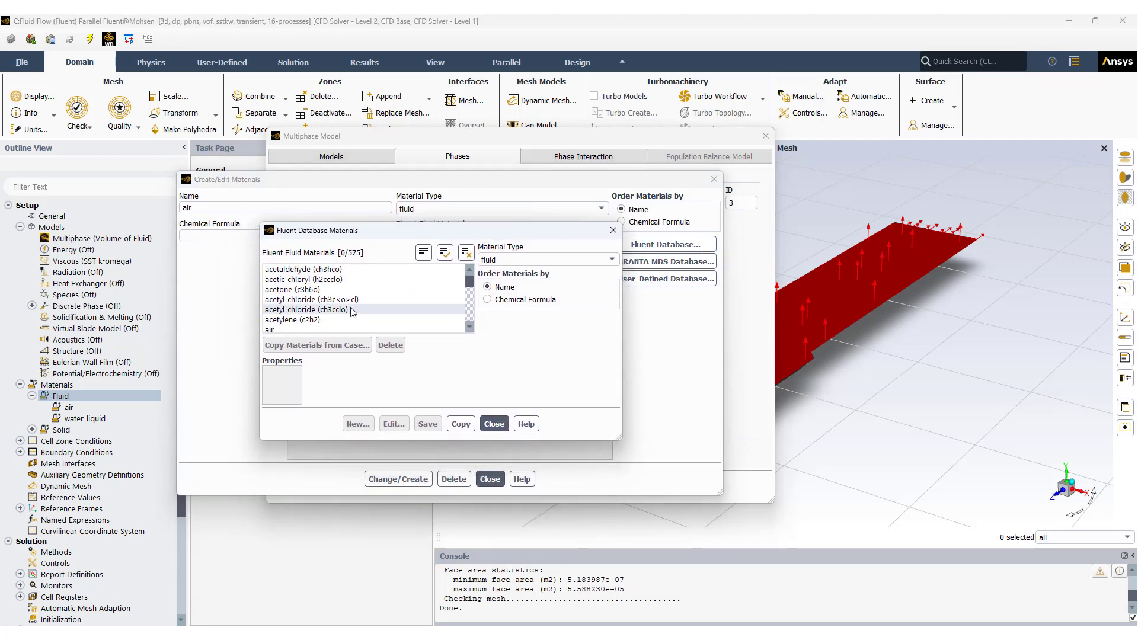
scroll(353, 312, down, 3)
drag(470, 283, 469, 327)
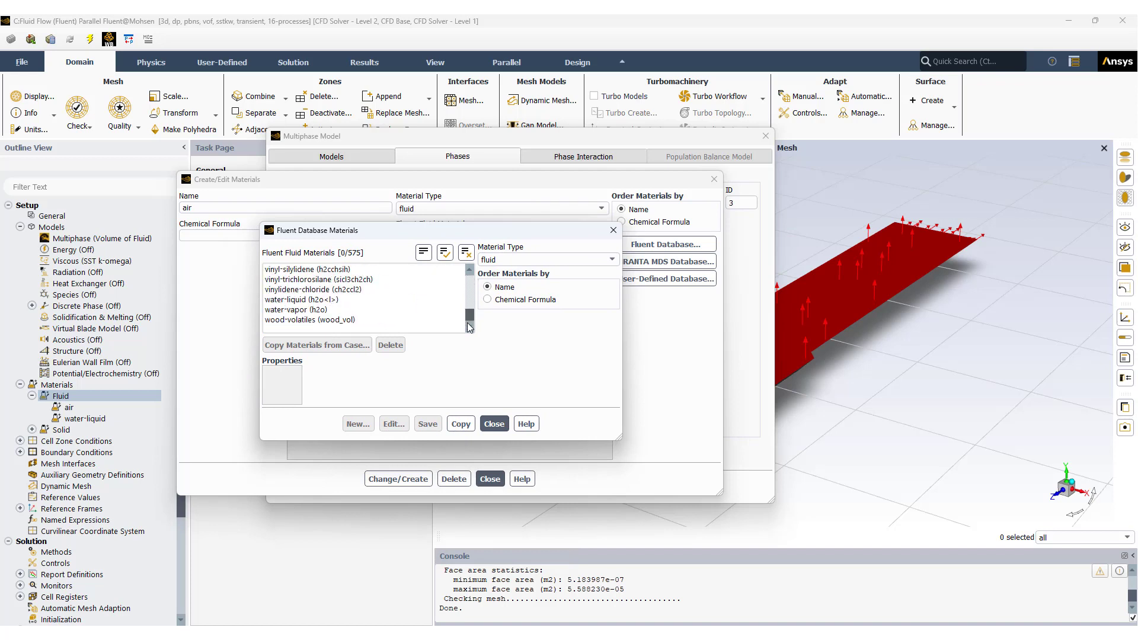
click(346, 301)
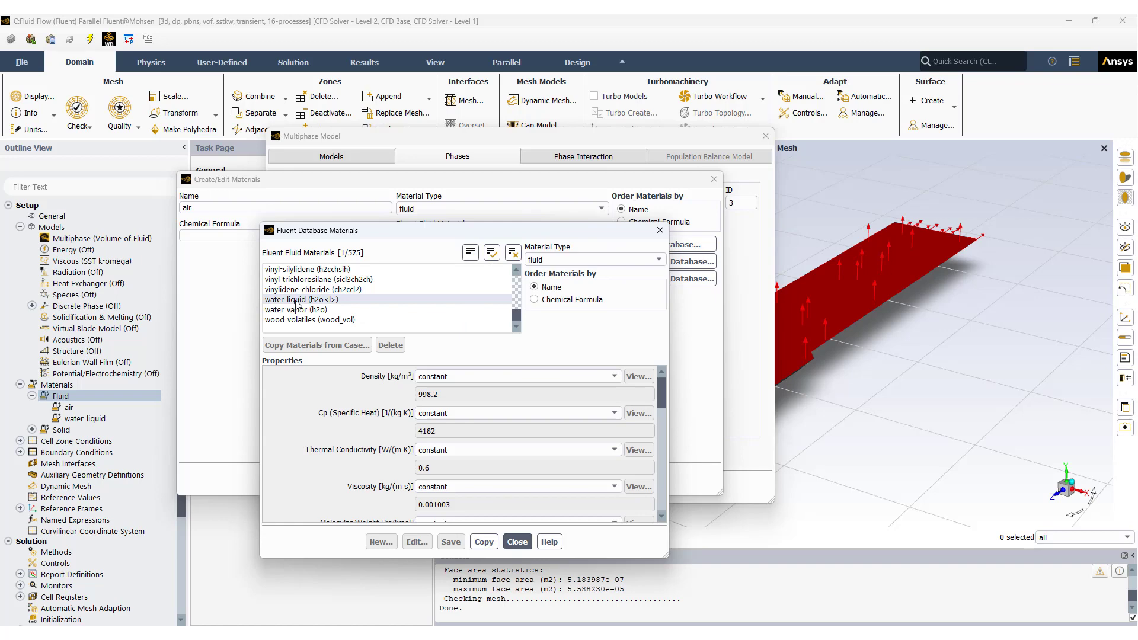
click(517, 542)
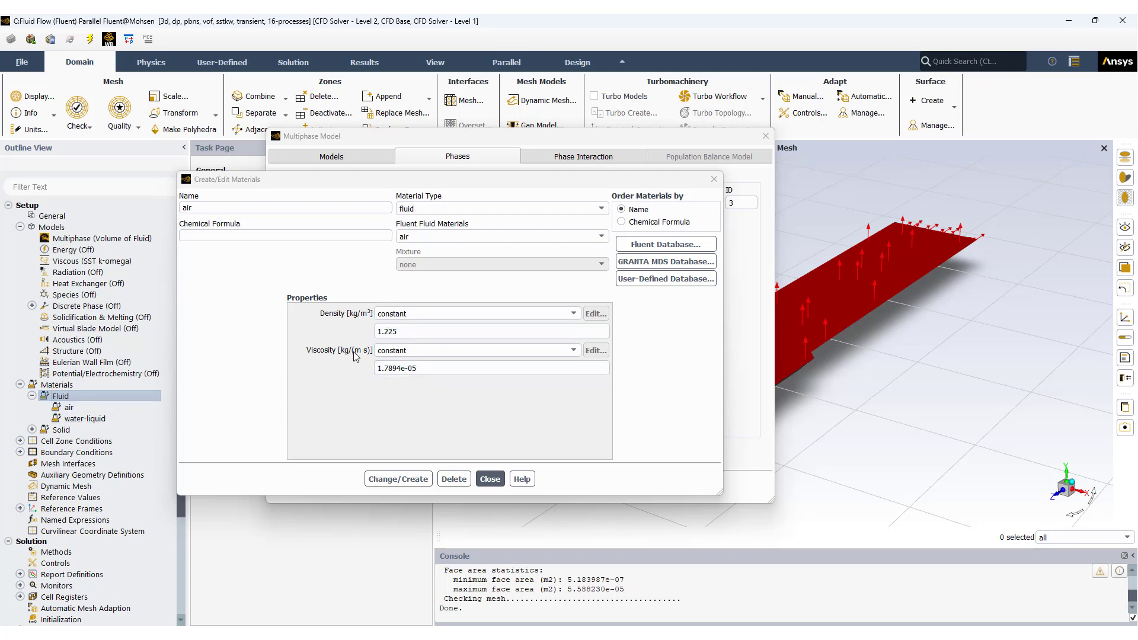
click(493, 480)
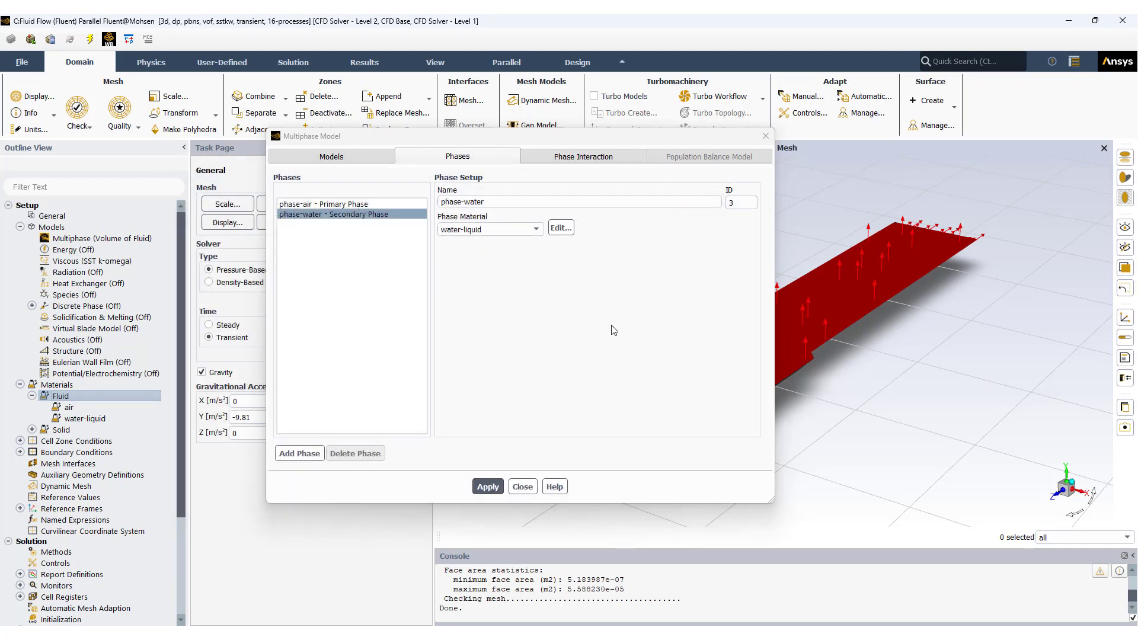
Step: Choose air as the phase material of the primary phase and check the material assigned to the secondary phase
key(Up)
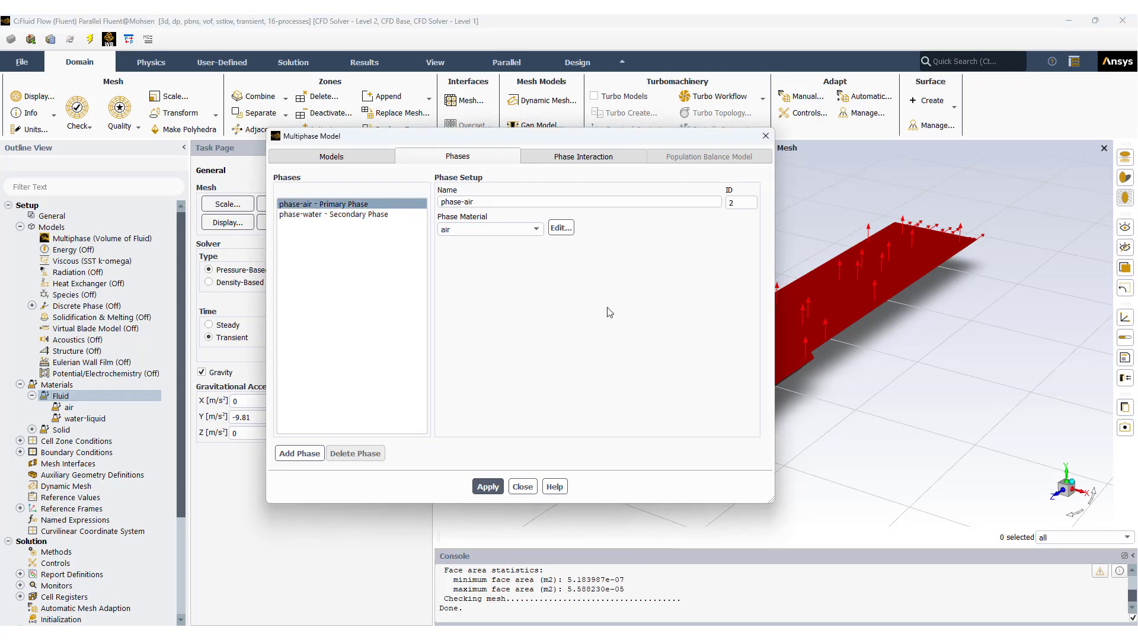
click(501, 230)
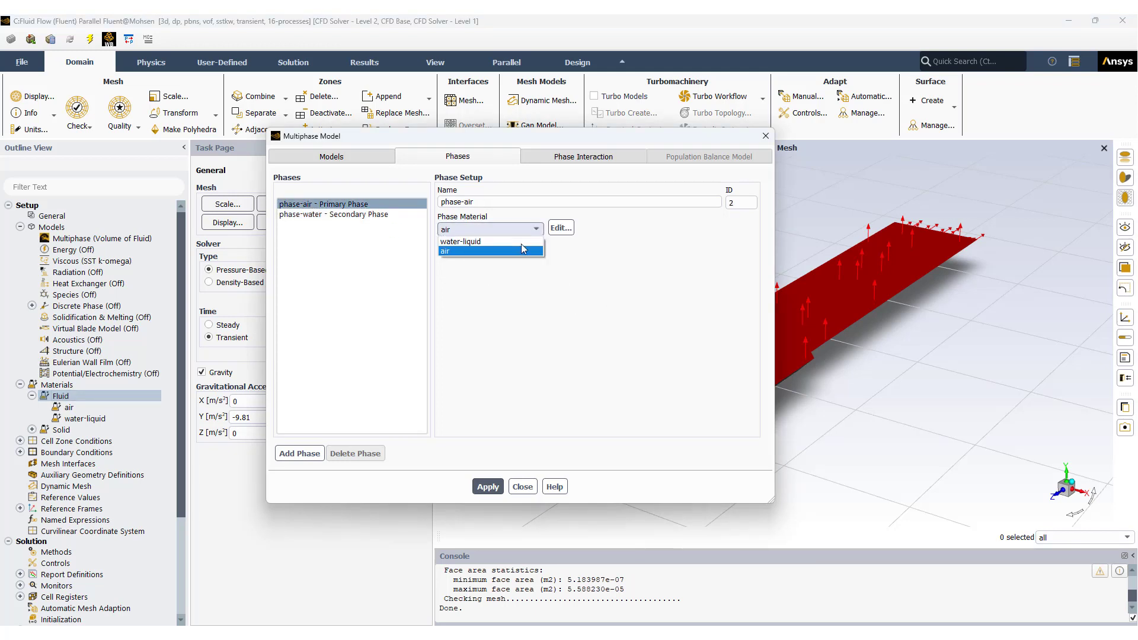
click(521, 248)
click(372, 215)
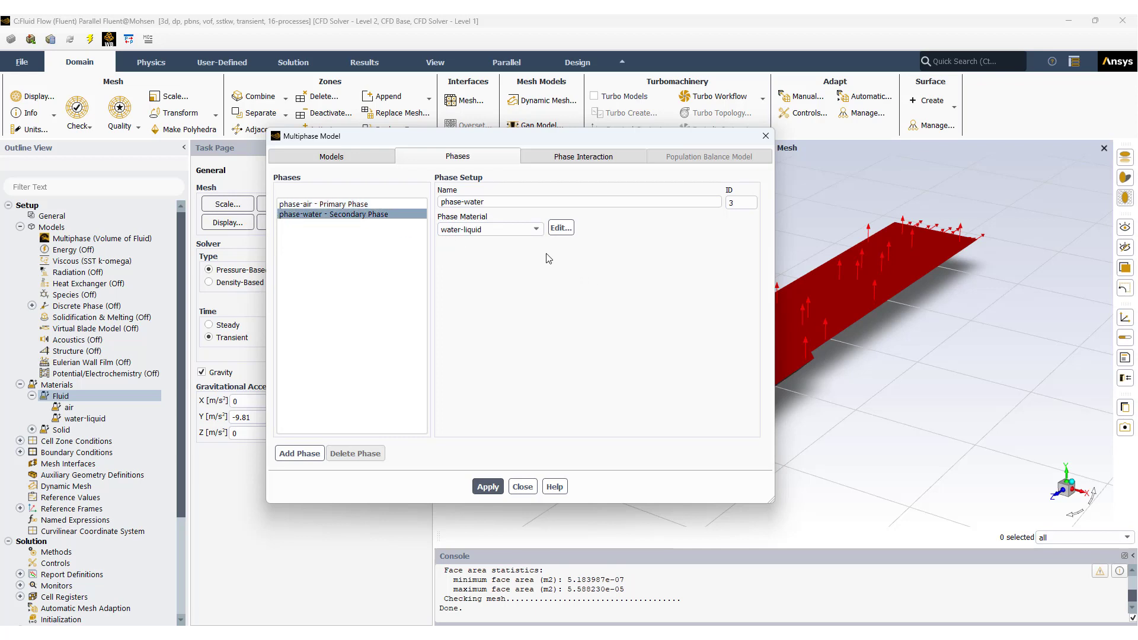
click(359, 205)
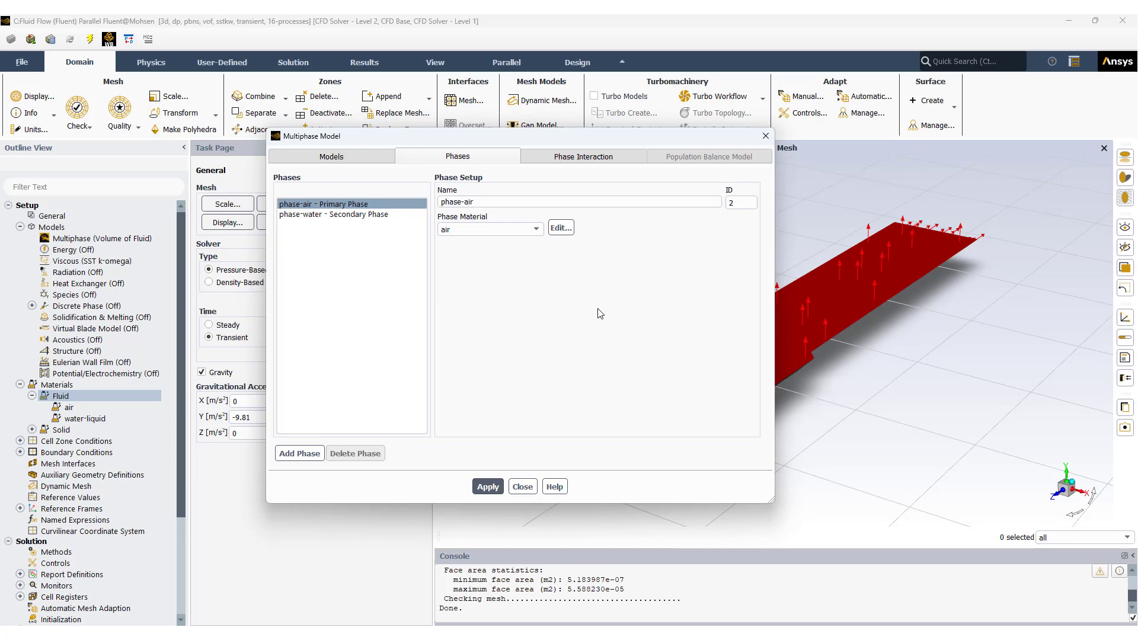
Step: Review the surface tension options for the air-water phase pair, toggle Surface Tension Force Modeling off and back on, and close the Multiphase Model dialog
click(599, 158)
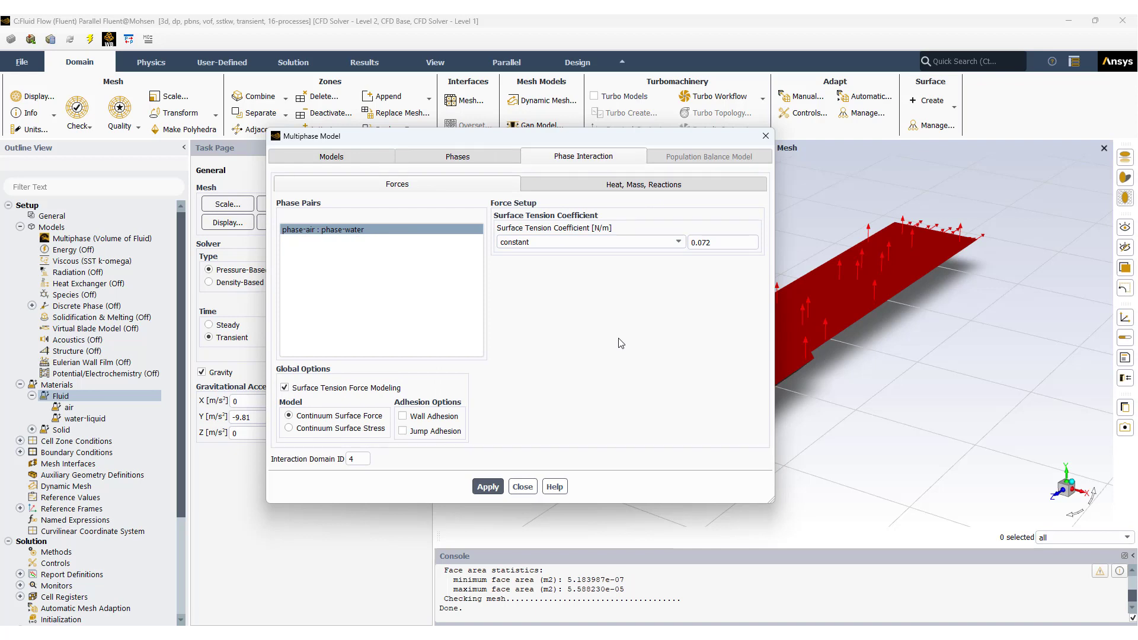
click(679, 243)
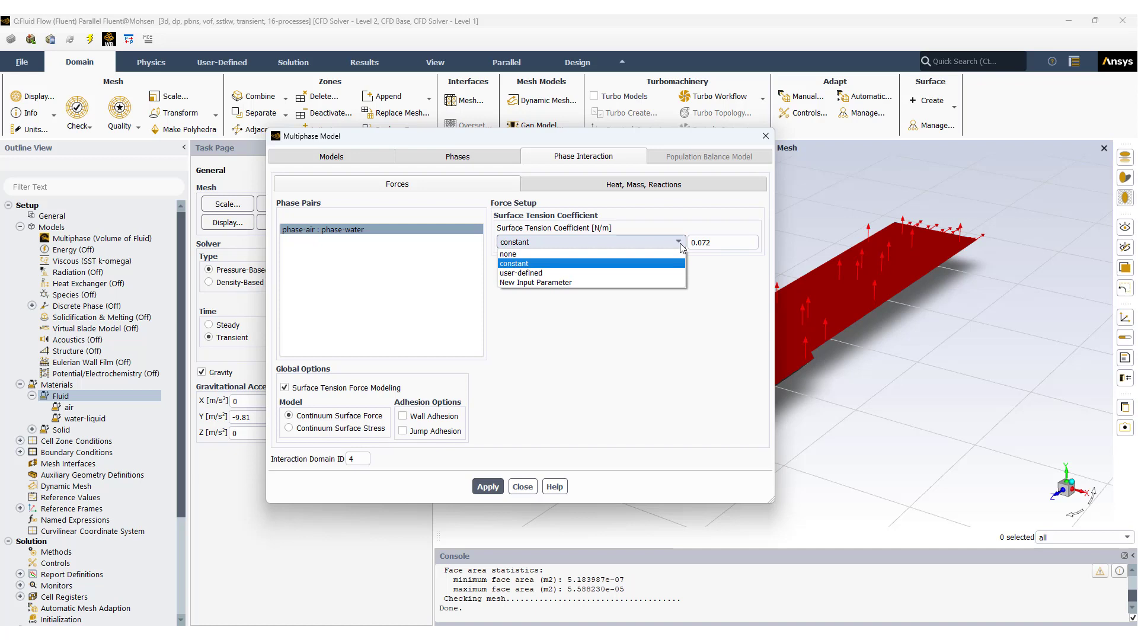
click(671, 224)
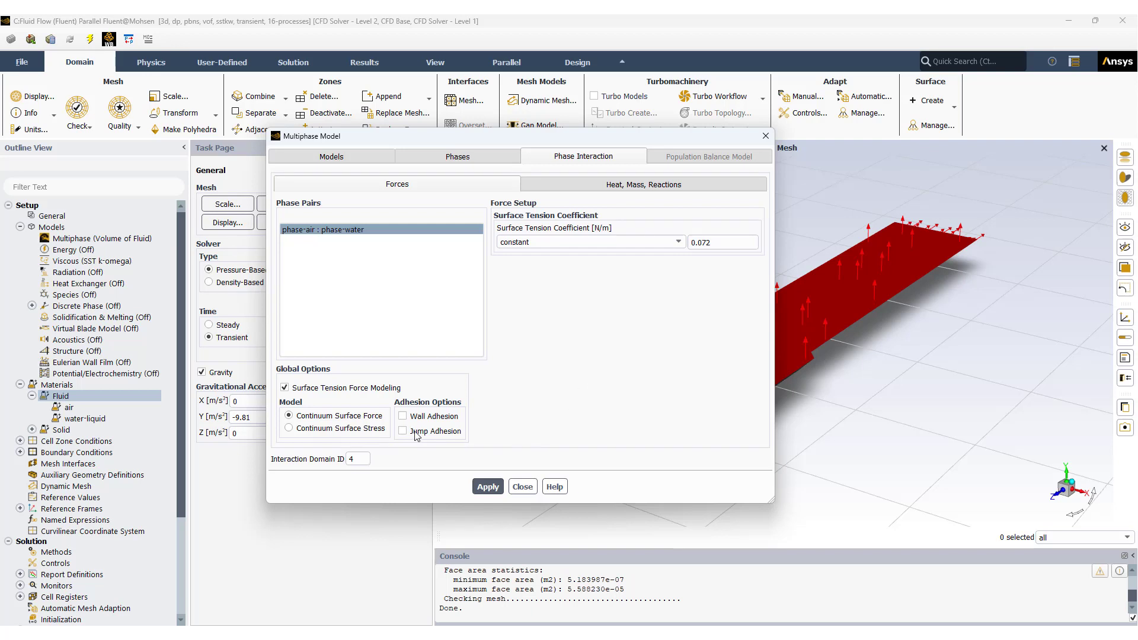
click(286, 388)
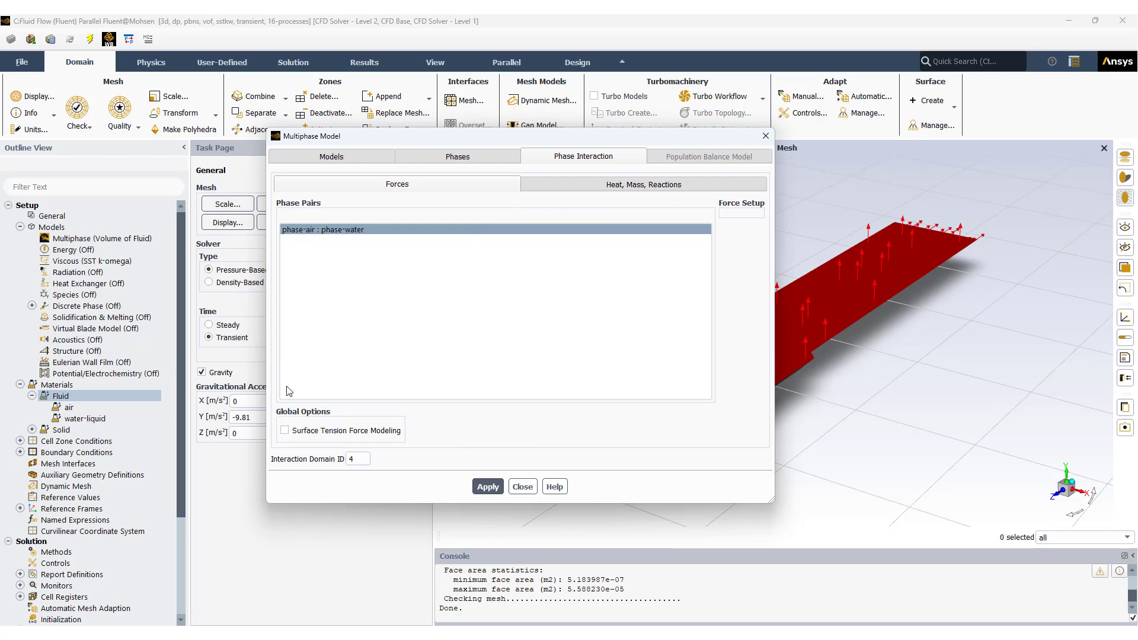
click(285, 431)
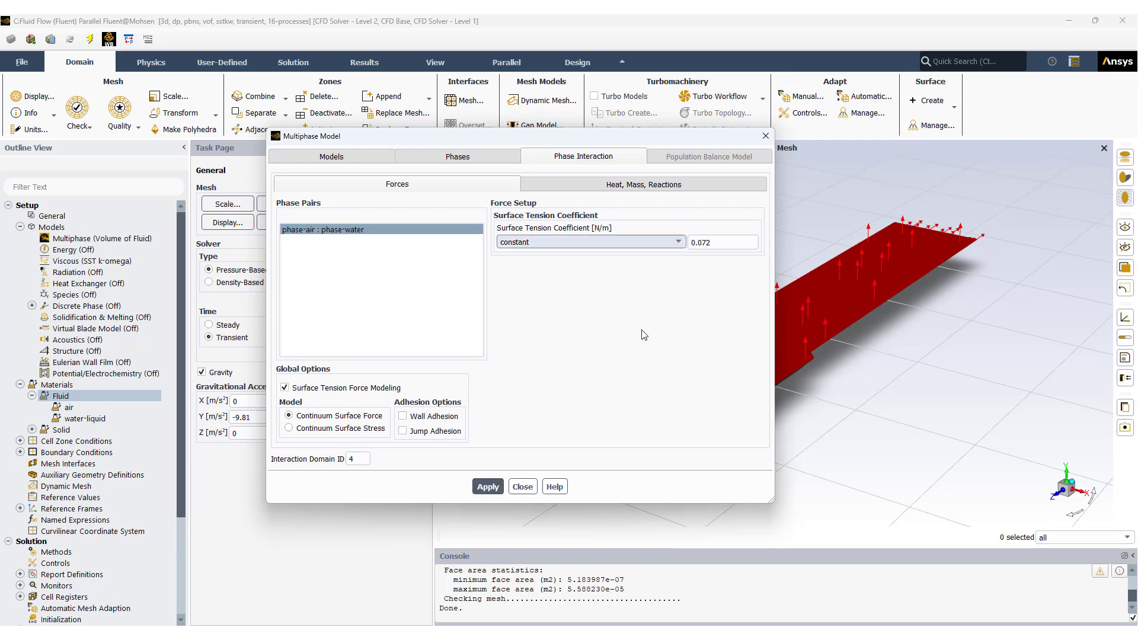
click(523, 487)
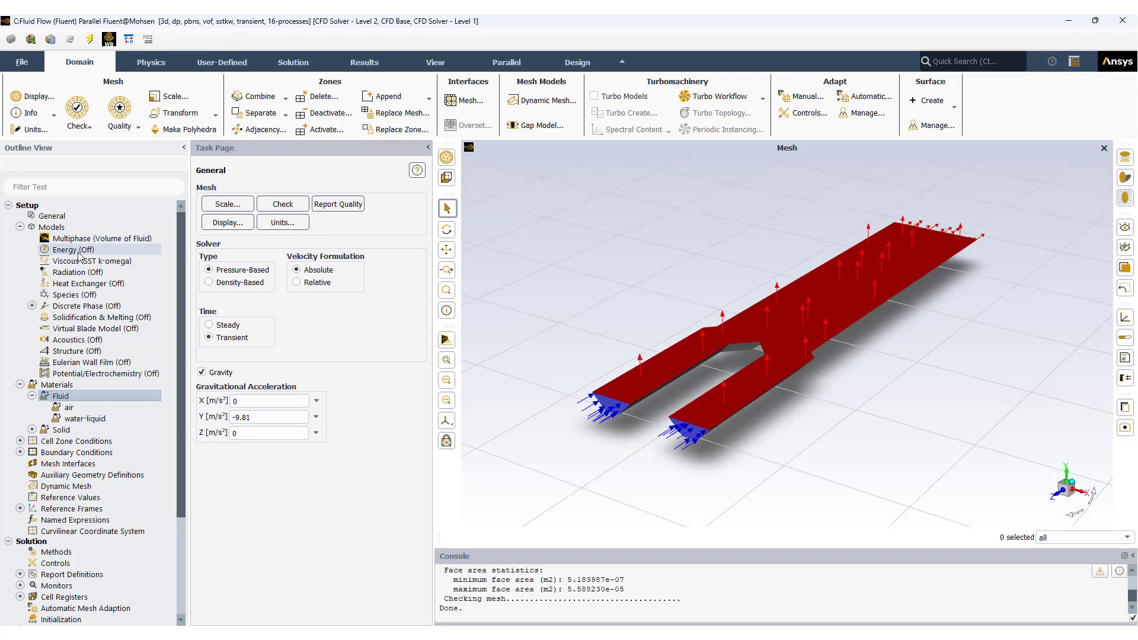
Step: Collapse the Models and Materials branches of the setup tree and display the list of boundary condition zones
click(21, 227)
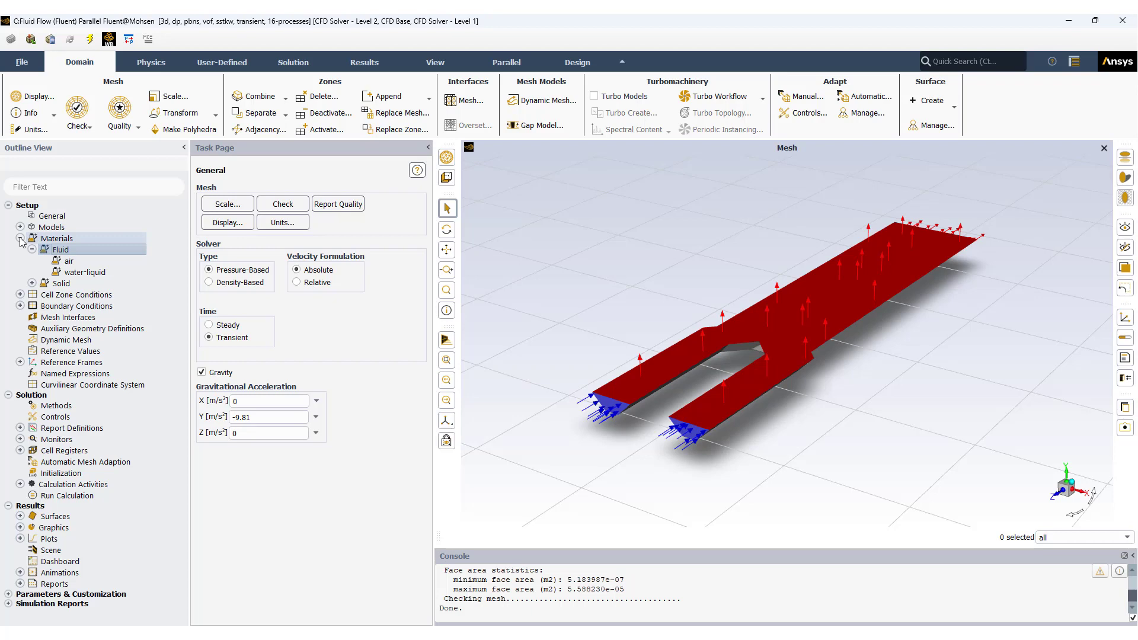
click(20, 238)
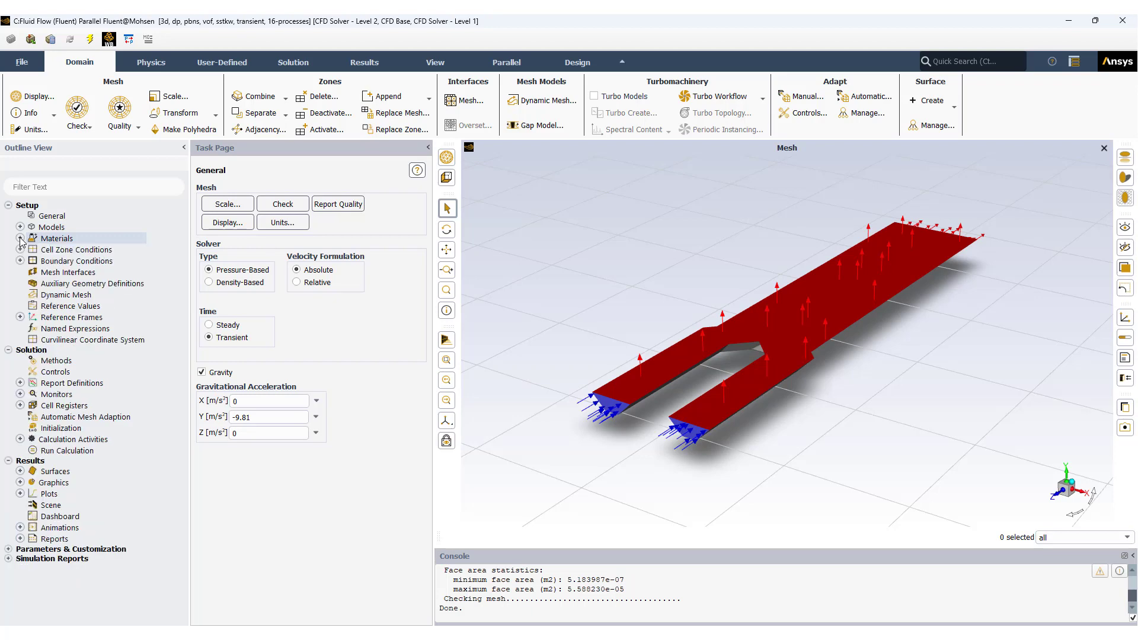
click(21, 261)
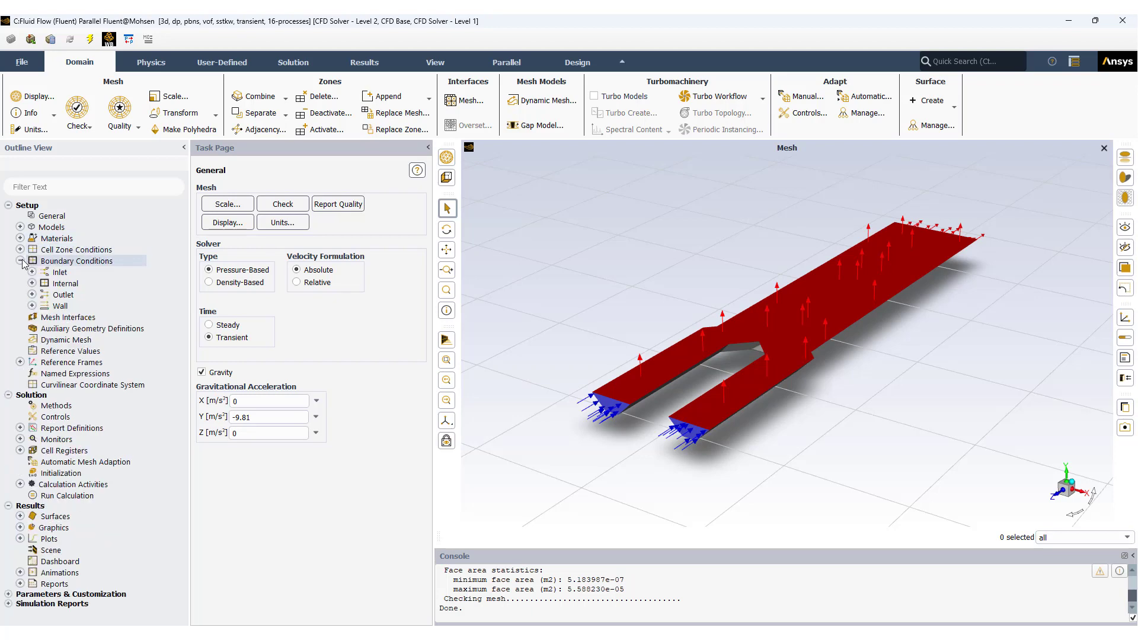
double_click(99, 262)
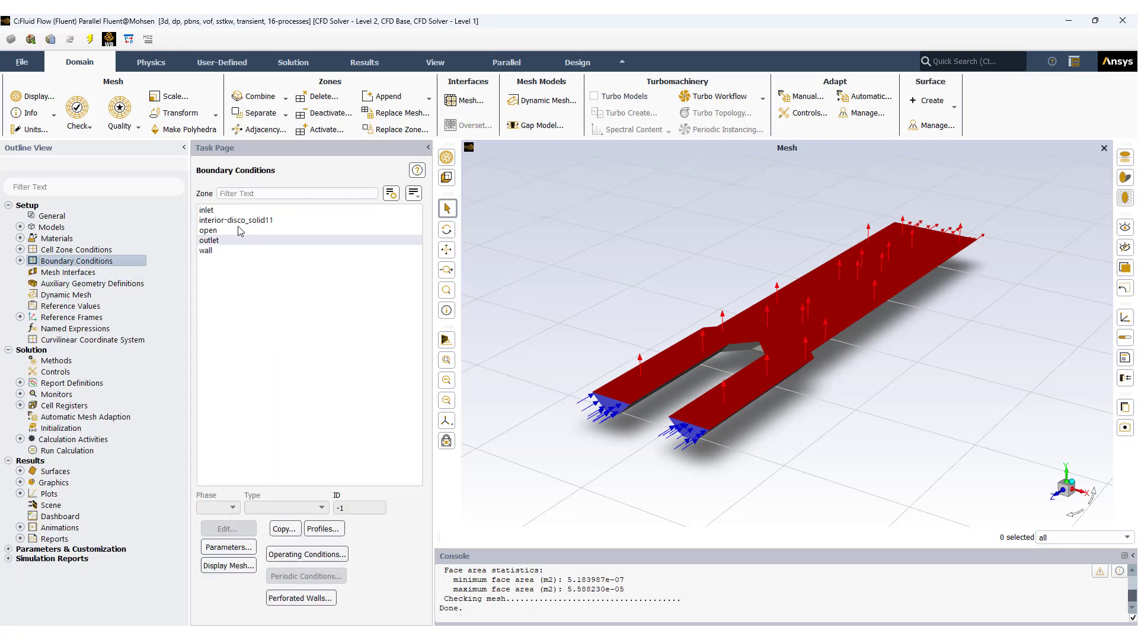
Step: Review the momentum and open channel multiphase settings of the inlet pressure-inlet boundary, then close its dialog
click(225, 210)
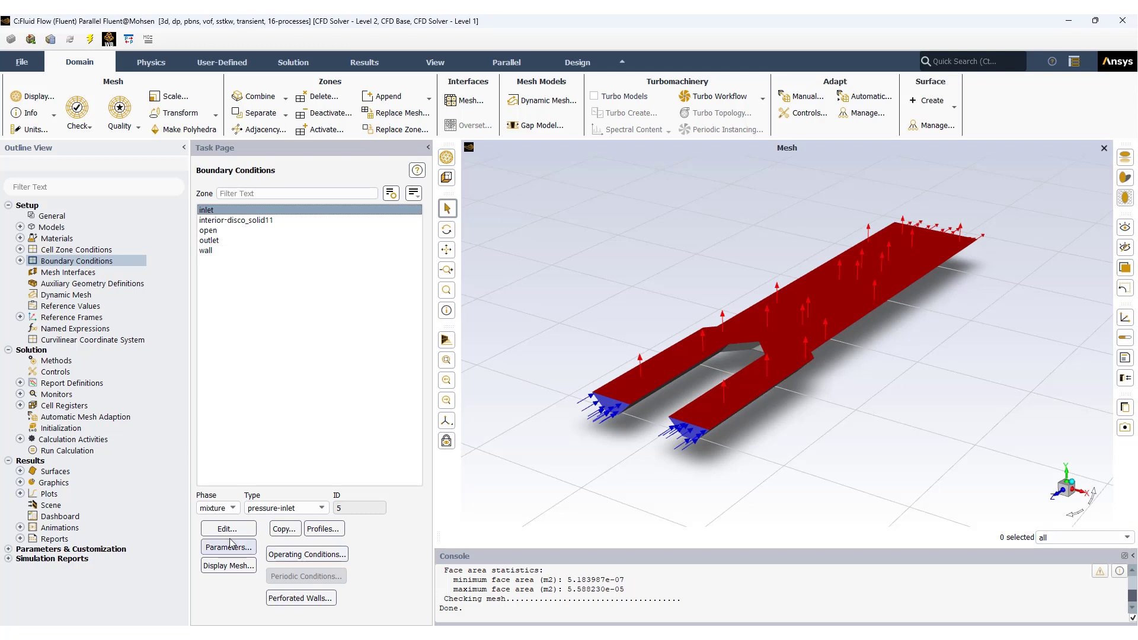
click(246, 531)
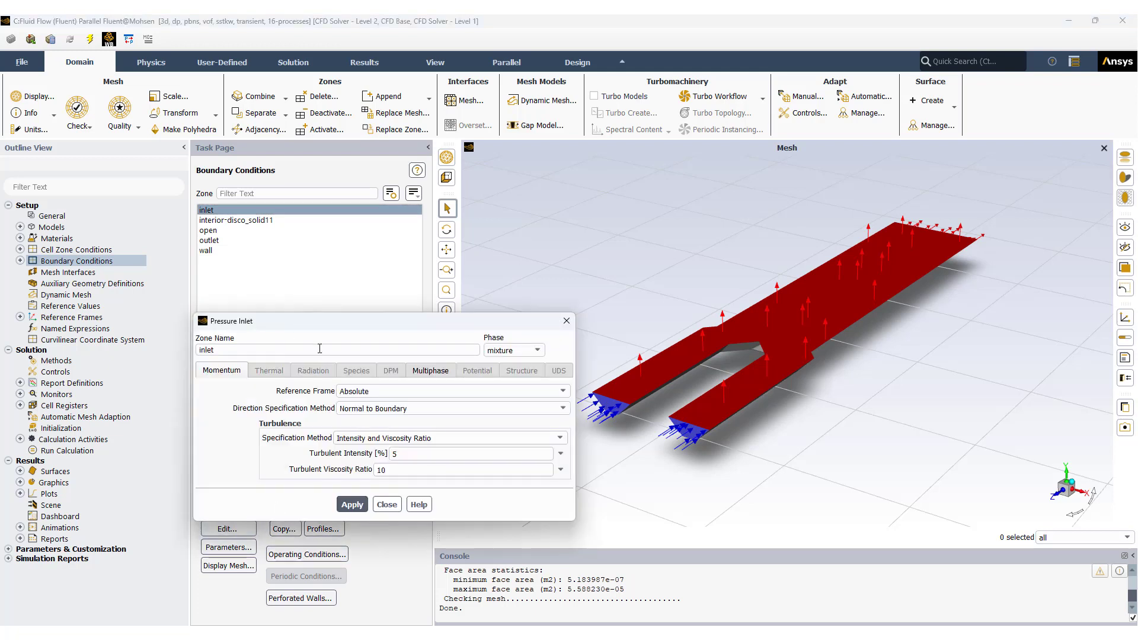
drag(321, 321, 290, 251)
click(411, 301)
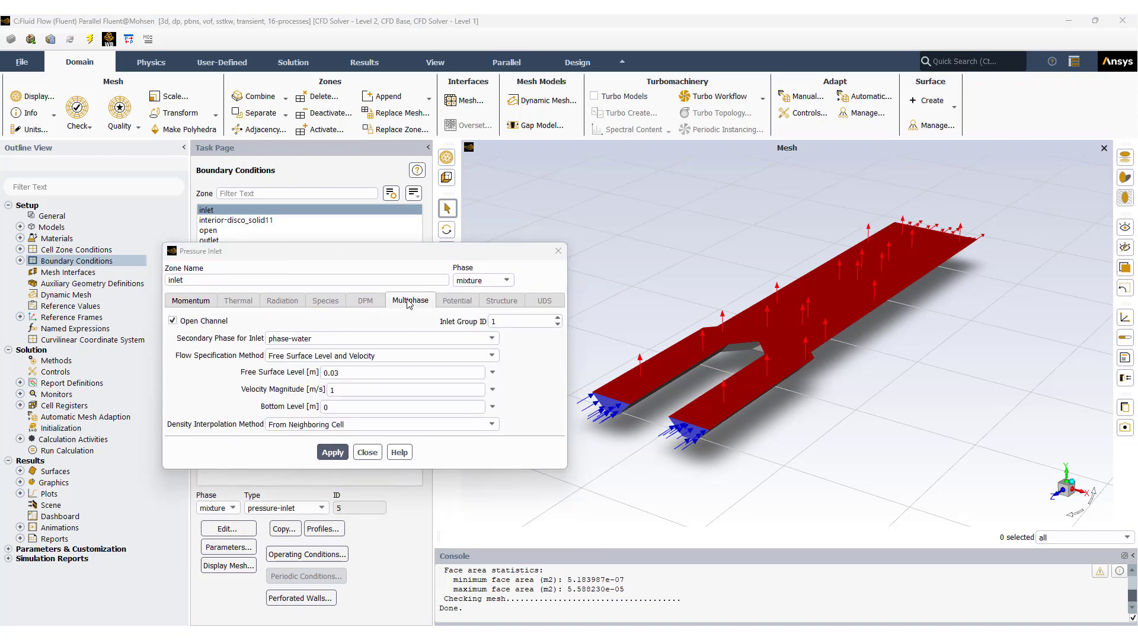
click(199, 301)
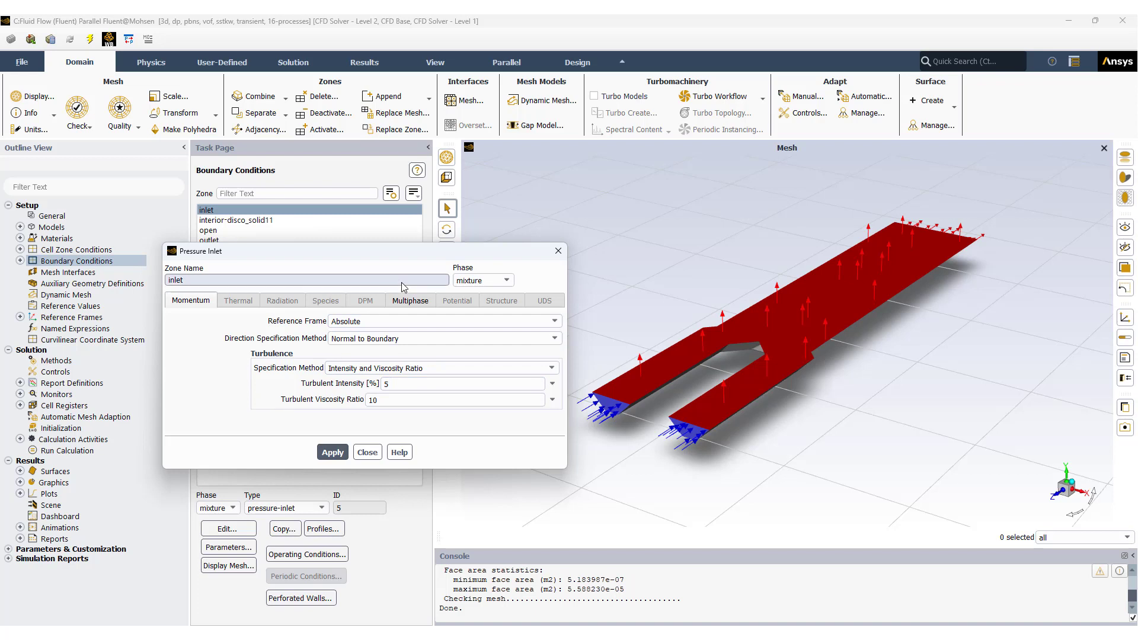
click(413, 301)
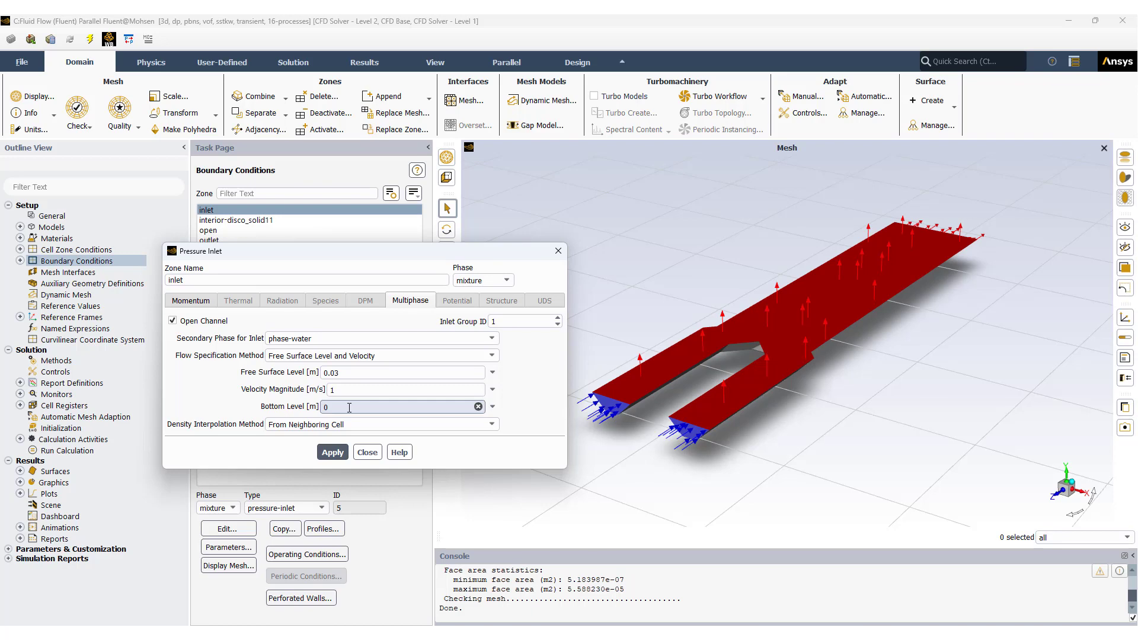
click(367, 452)
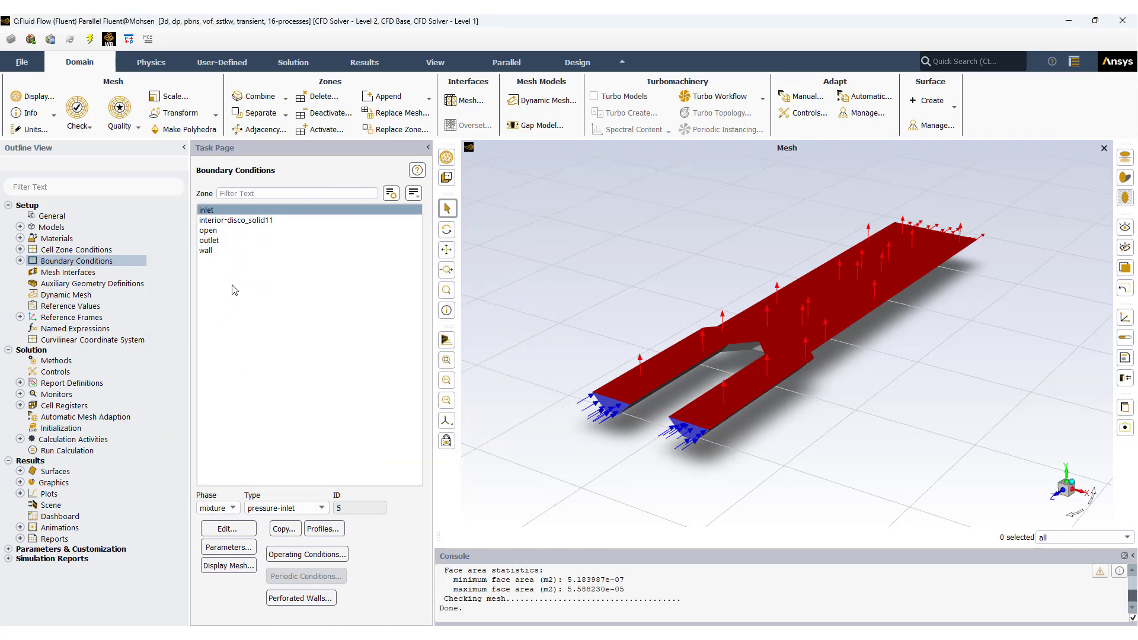
Step: Review the momentum and open channel multiphase settings of the outlet boundary and close its dialog without changes
click(219, 245)
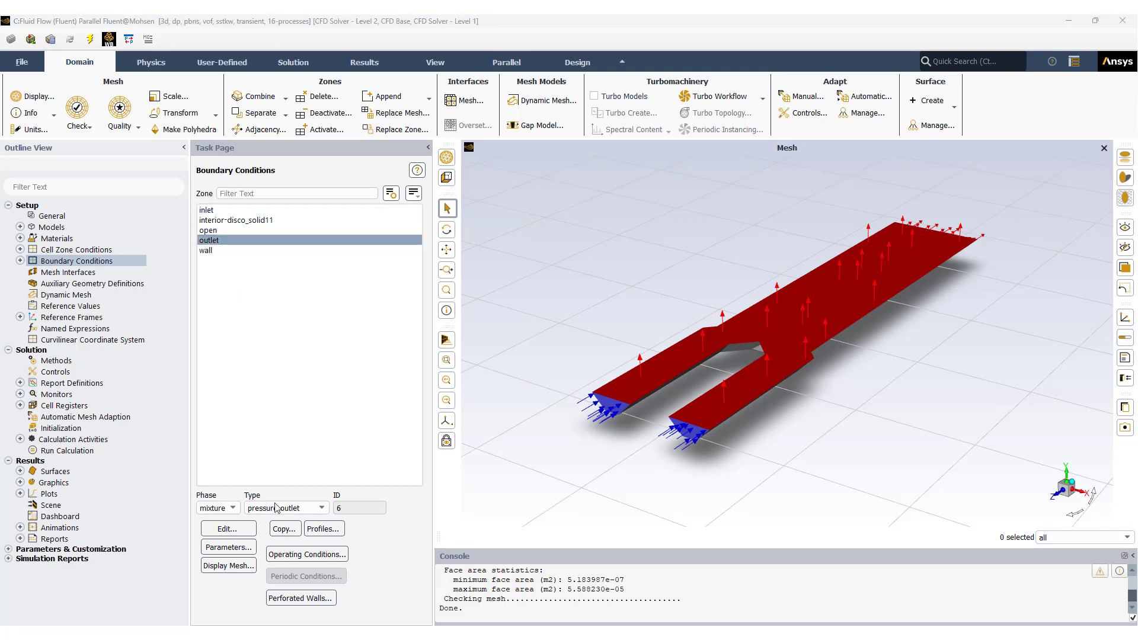
click(242, 532)
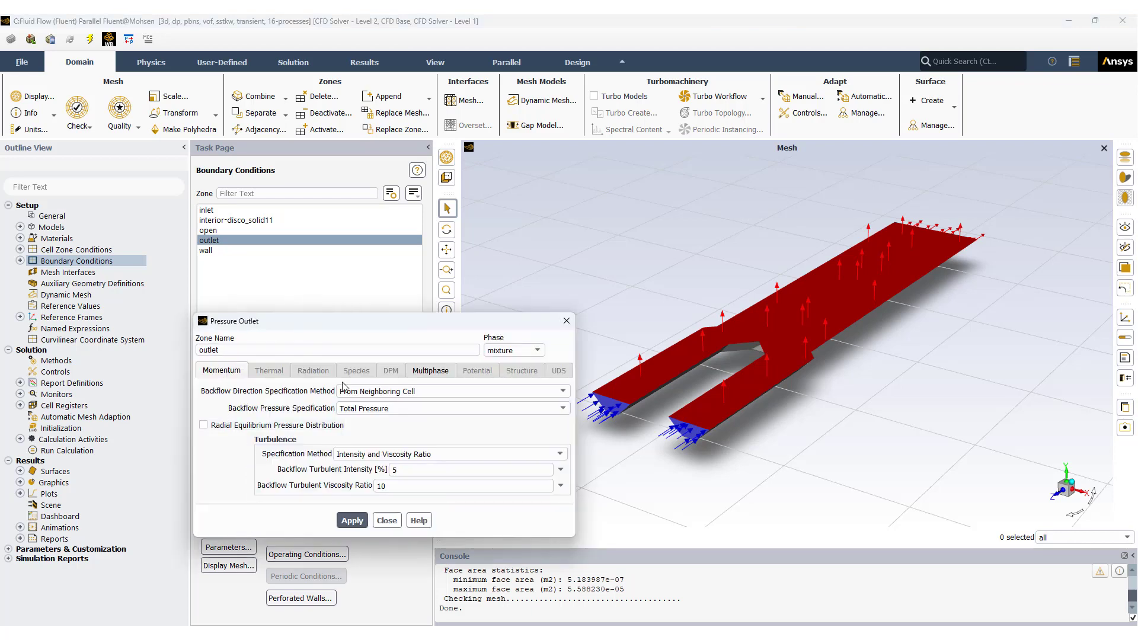
click(427, 372)
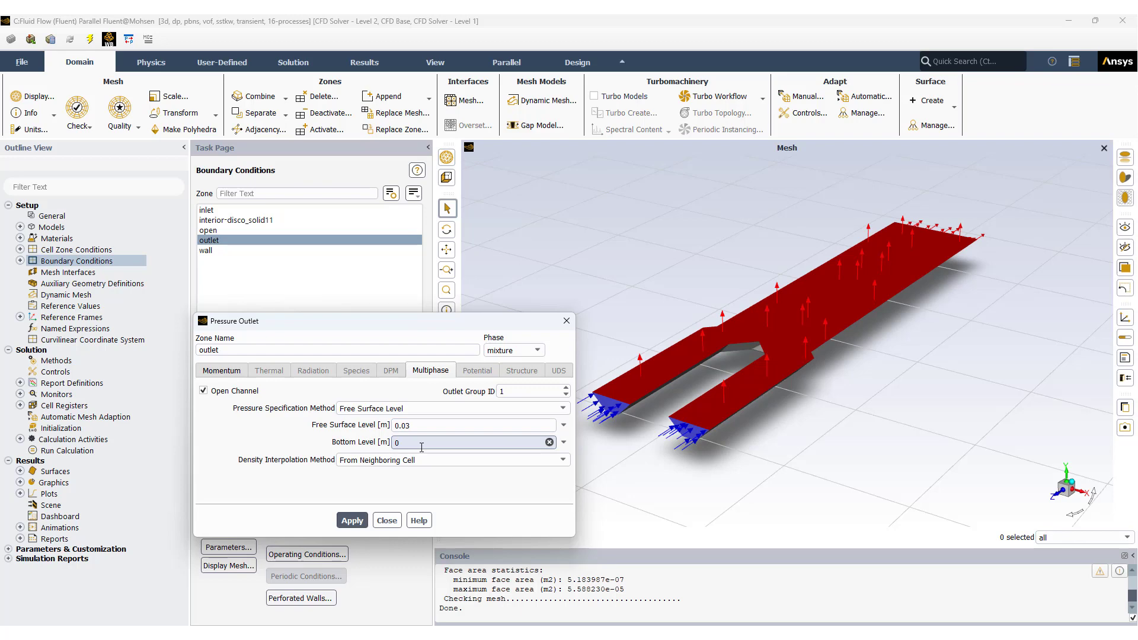
click(386, 521)
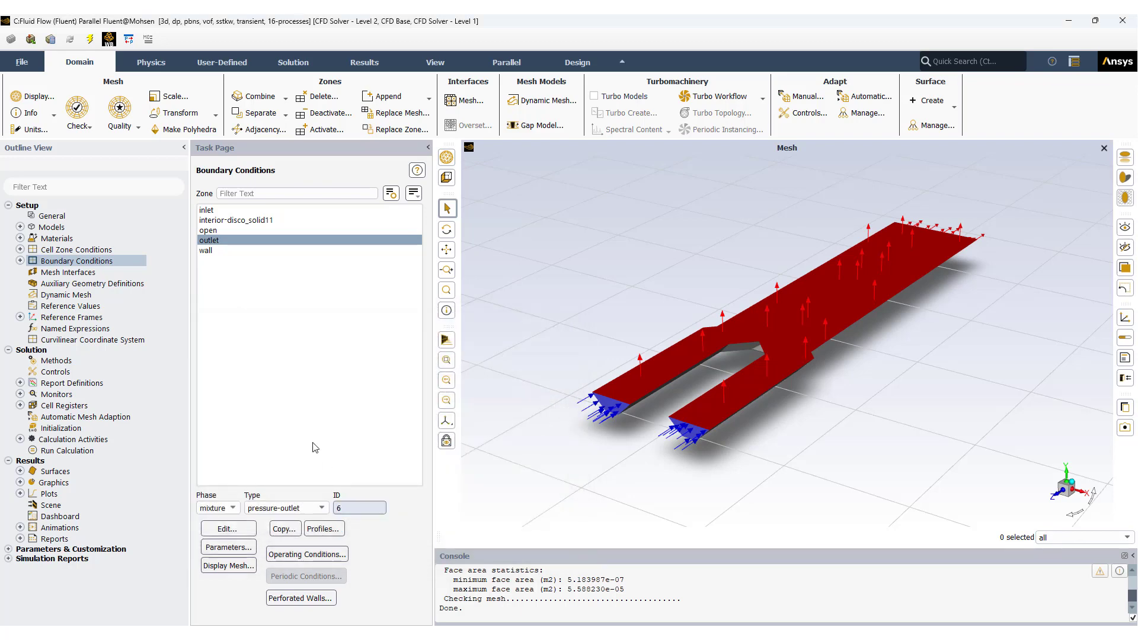
Step: Check the pressure outlet settings of the open boundary and the boundary types of the interior-disco_solid11 and wall zones
click(217, 231)
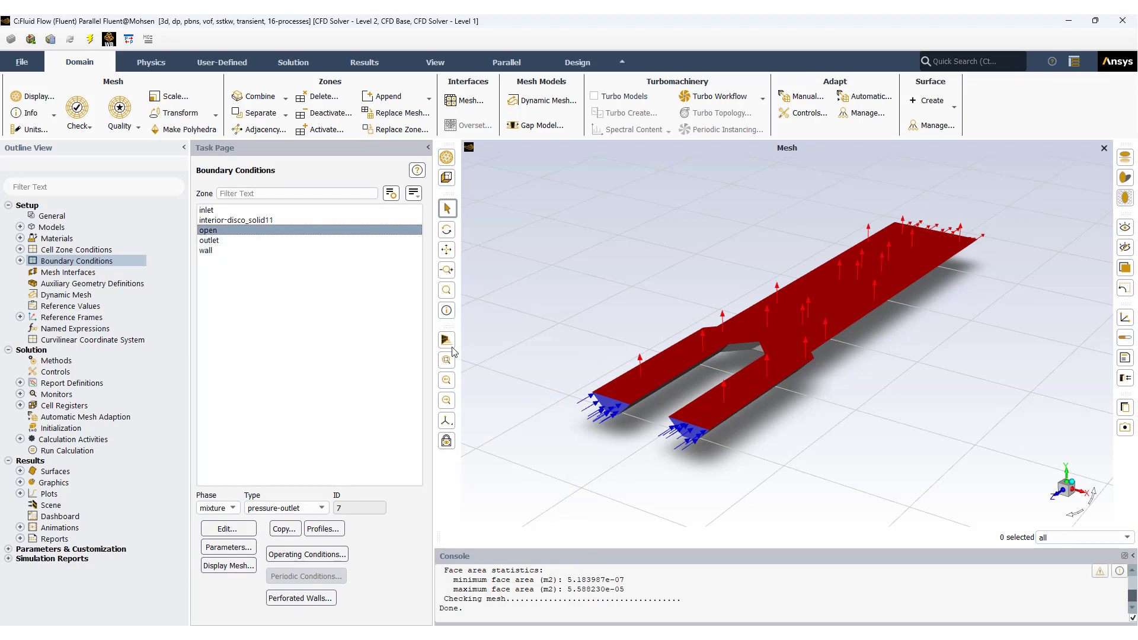
click(220, 529)
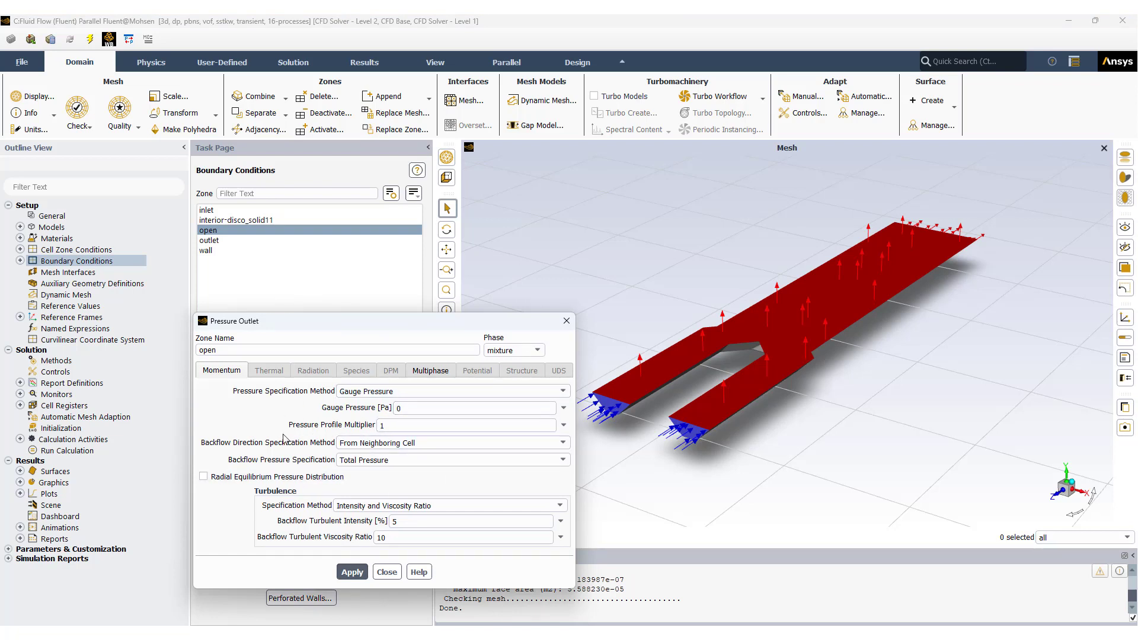
click(395, 574)
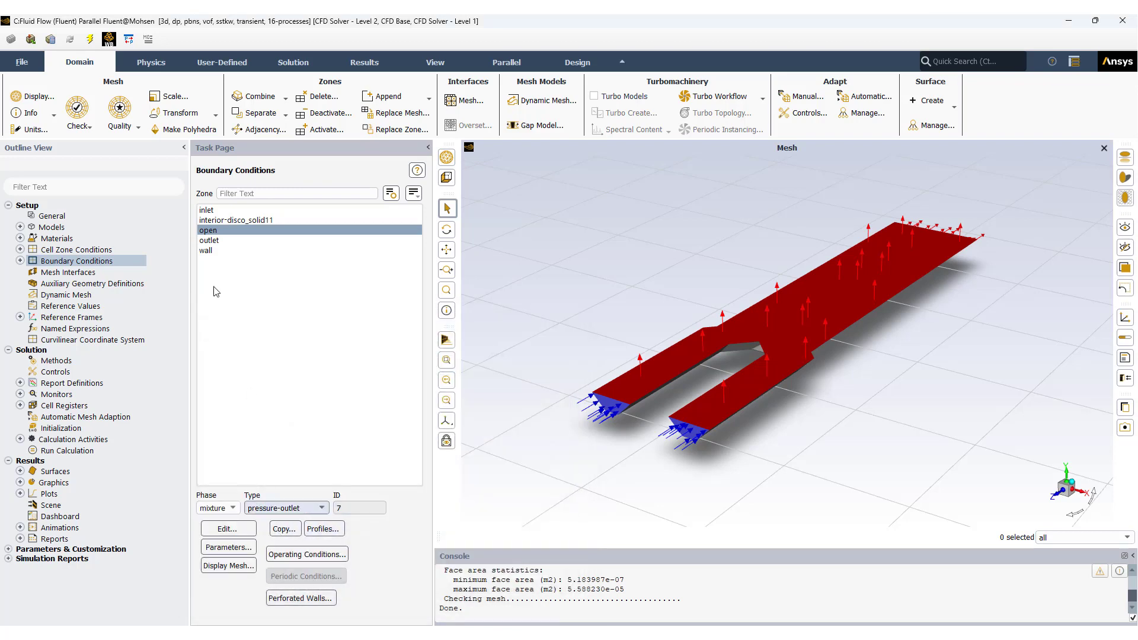
click(223, 223)
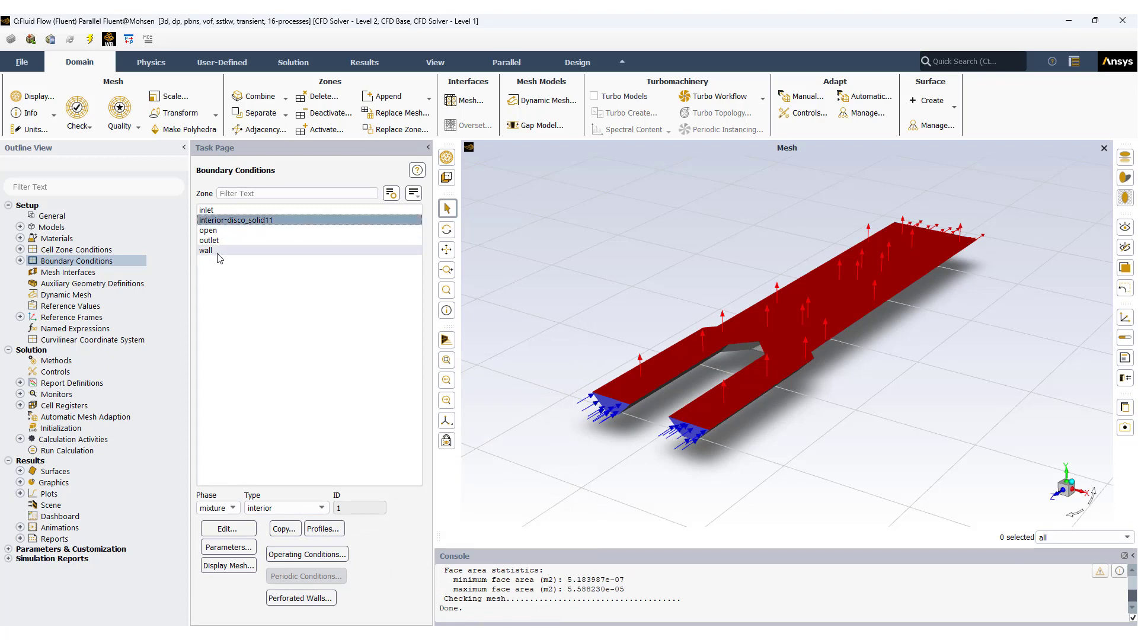
click(217, 251)
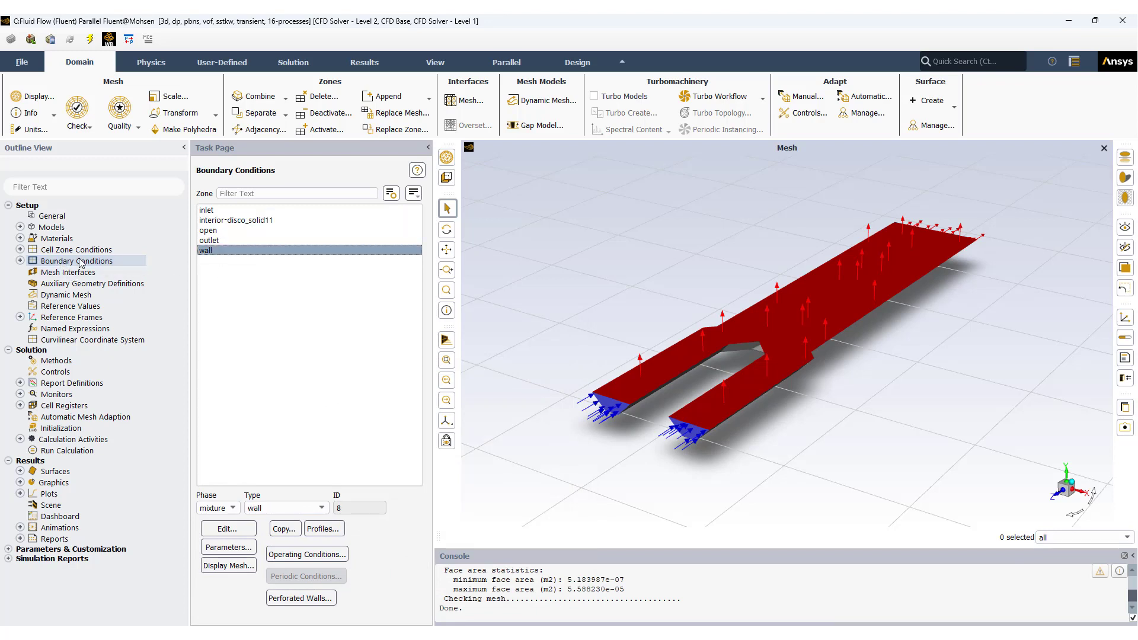
Step: Review the solution methods for pressure-velocity coupling and spatial discretization, and expand the existing report definitions in the tree
click(64, 360)
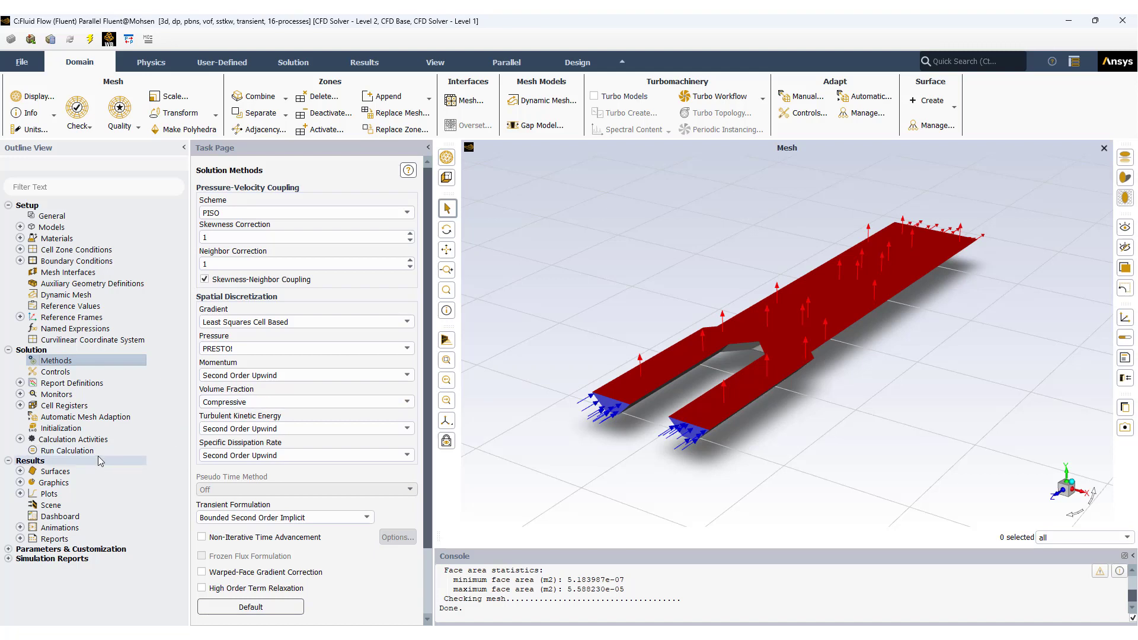
click(56, 374)
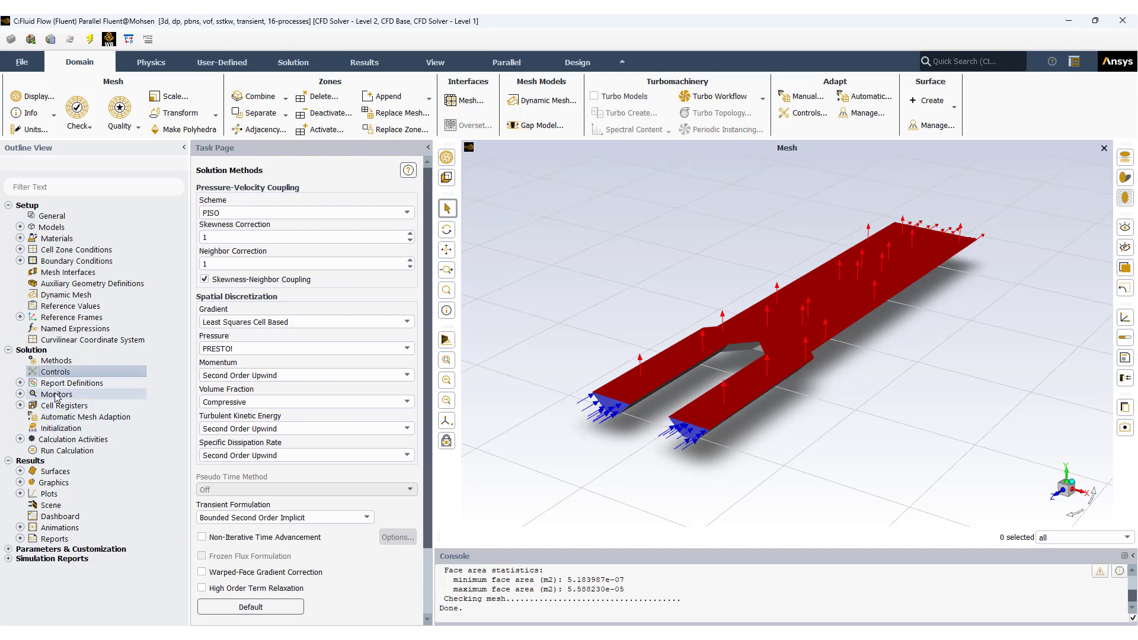
click(20, 384)
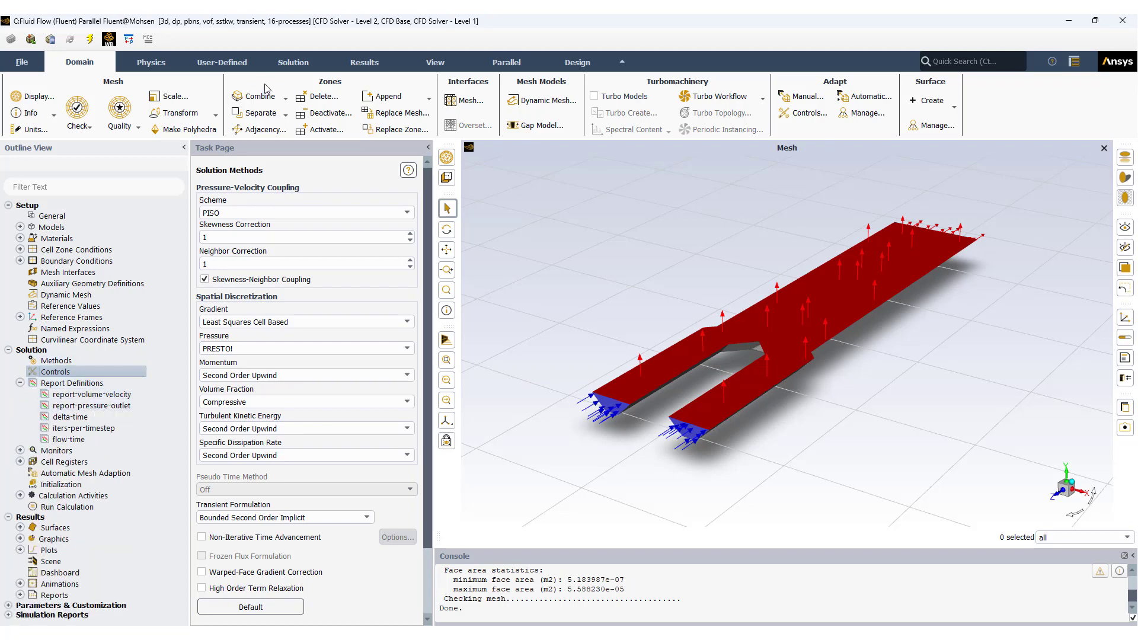
Step: Show the report types available for creating a new report definition in the solution settings
click(287, 64)
click(228, 119)
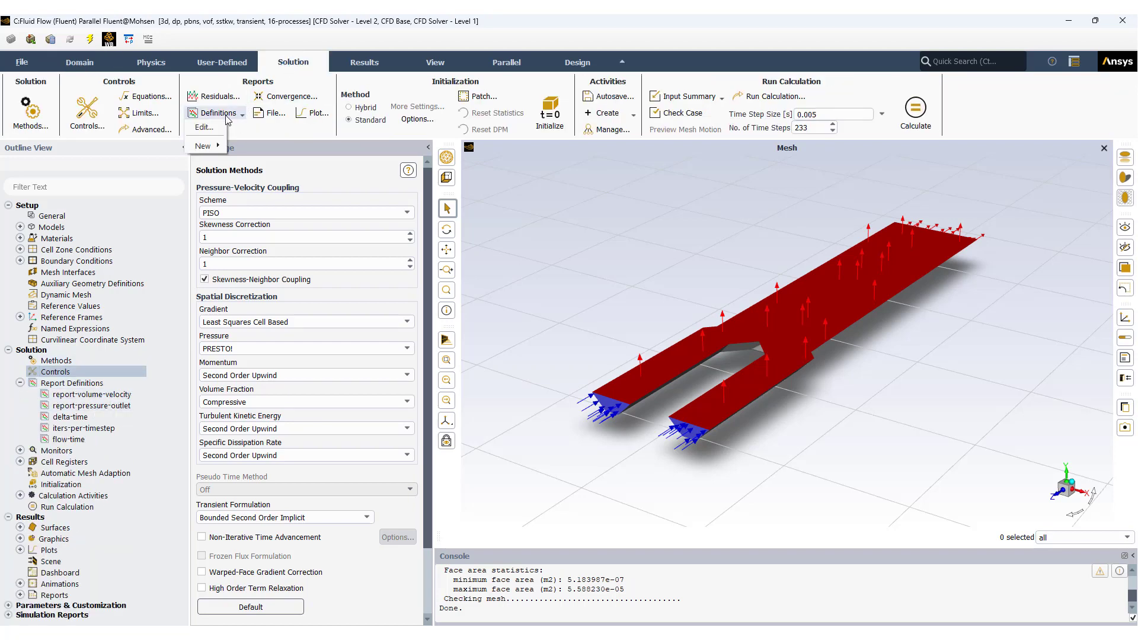
mouse_move(213, 149)
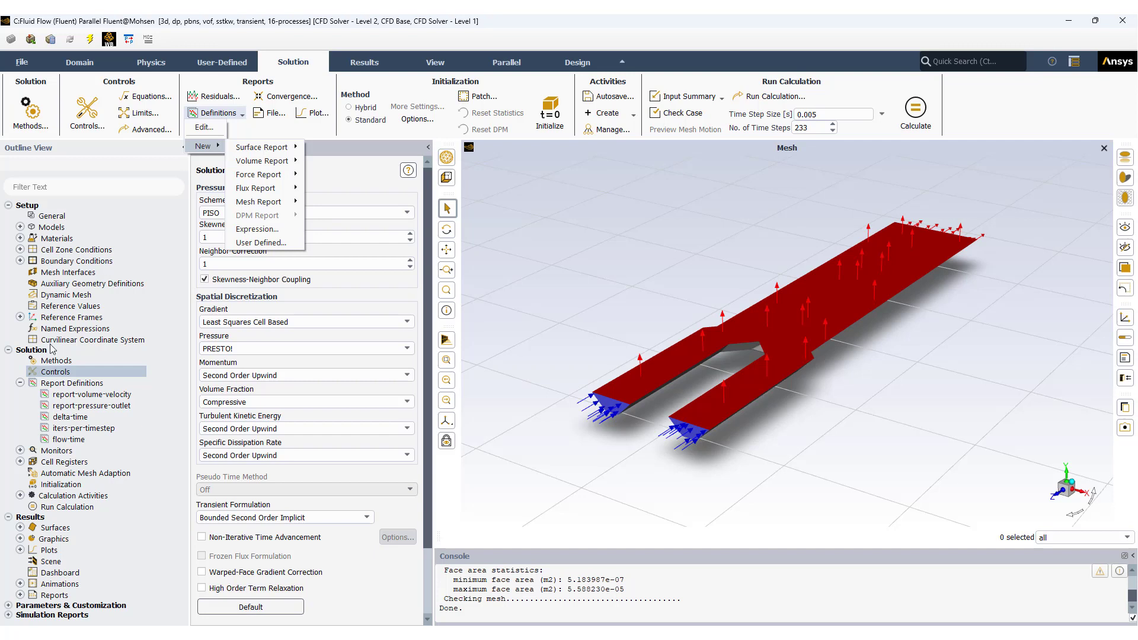
Step: Review the report-volume-velocity definition with its field variable and cell zone, close it without changes, and collapse the report definitions
click(98, 395)
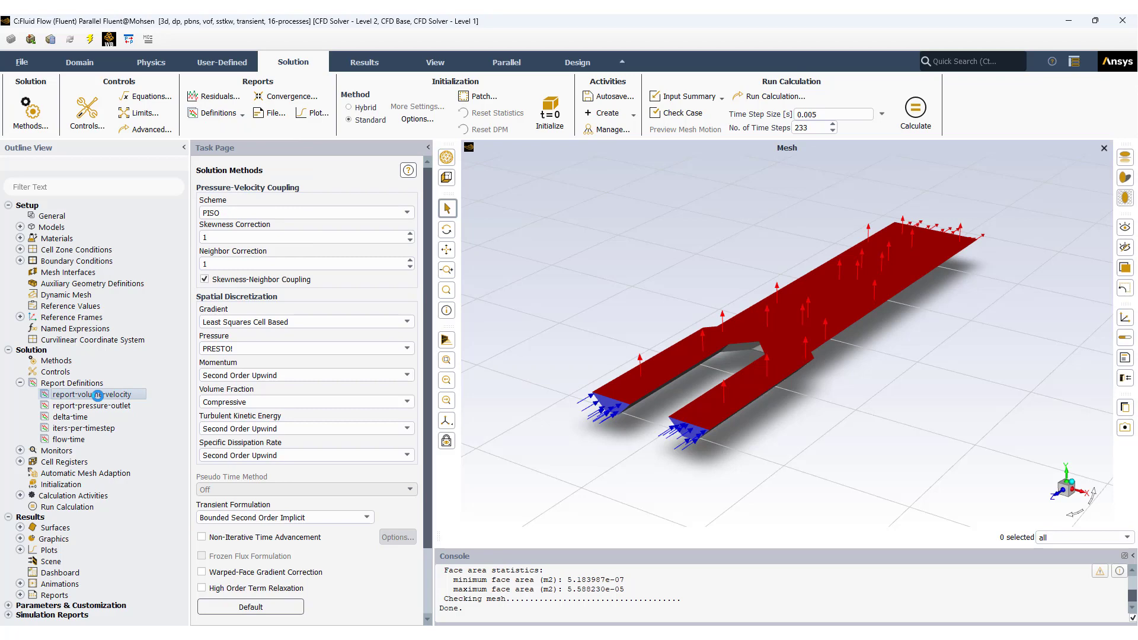
right_click(100, 398)
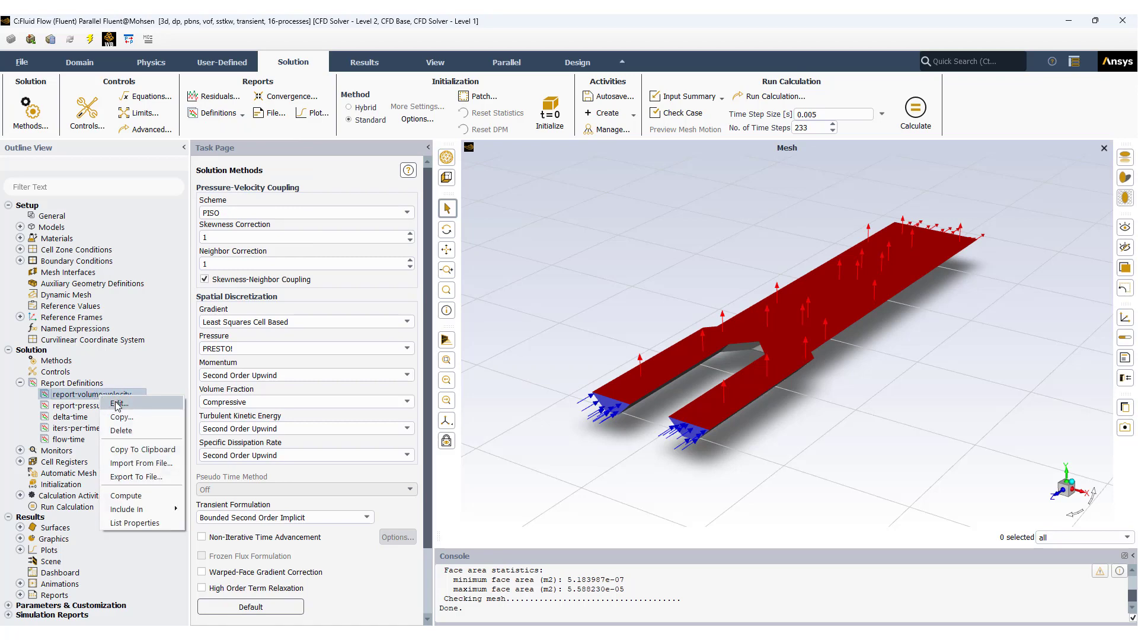
click(116, 408)
drag(408, 135, 242, 109)
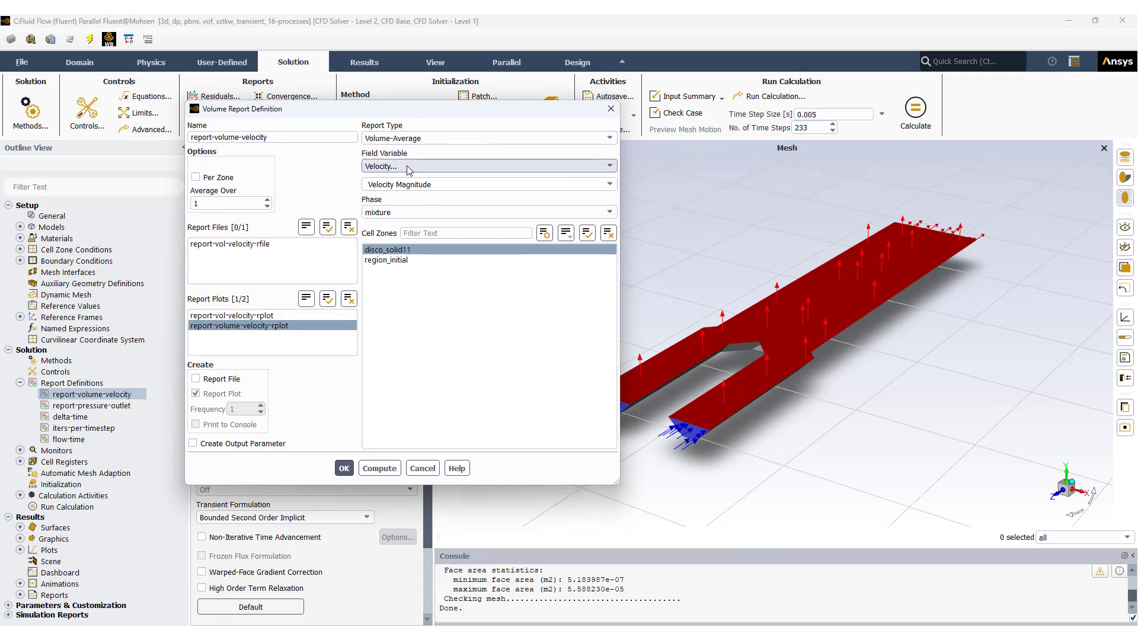
click(396, 251)
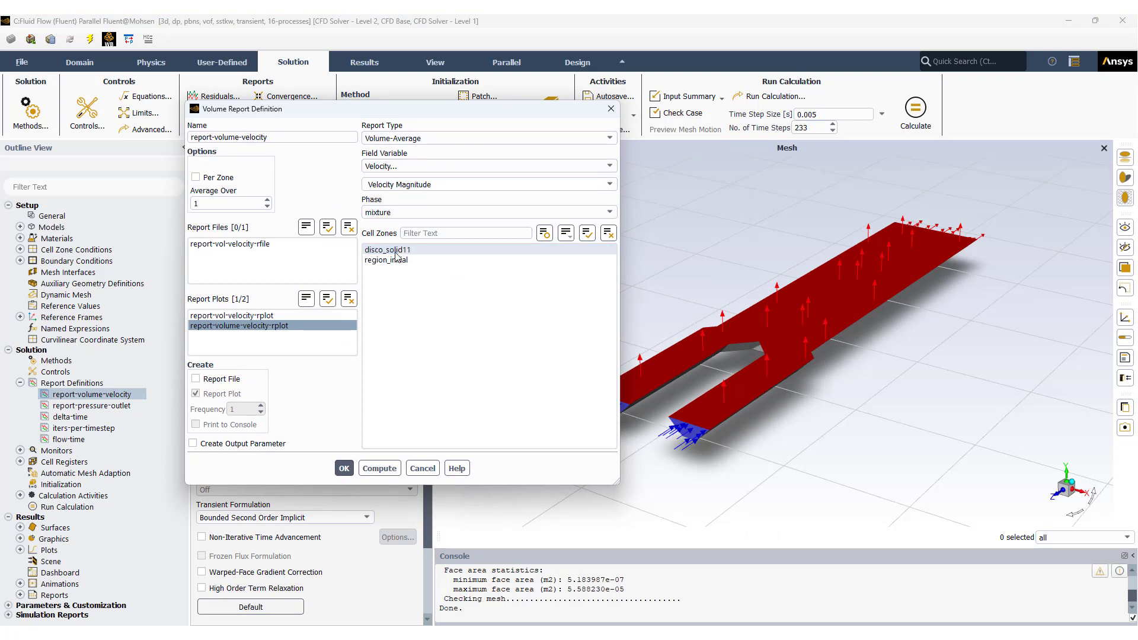
click(396, 251)
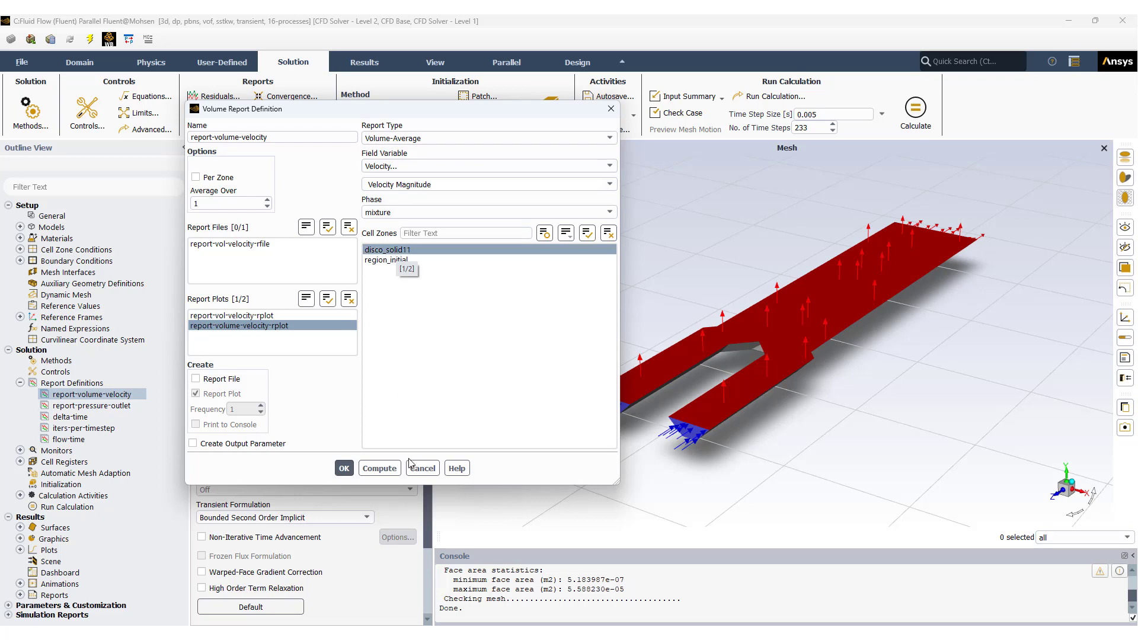
click(422, 468)
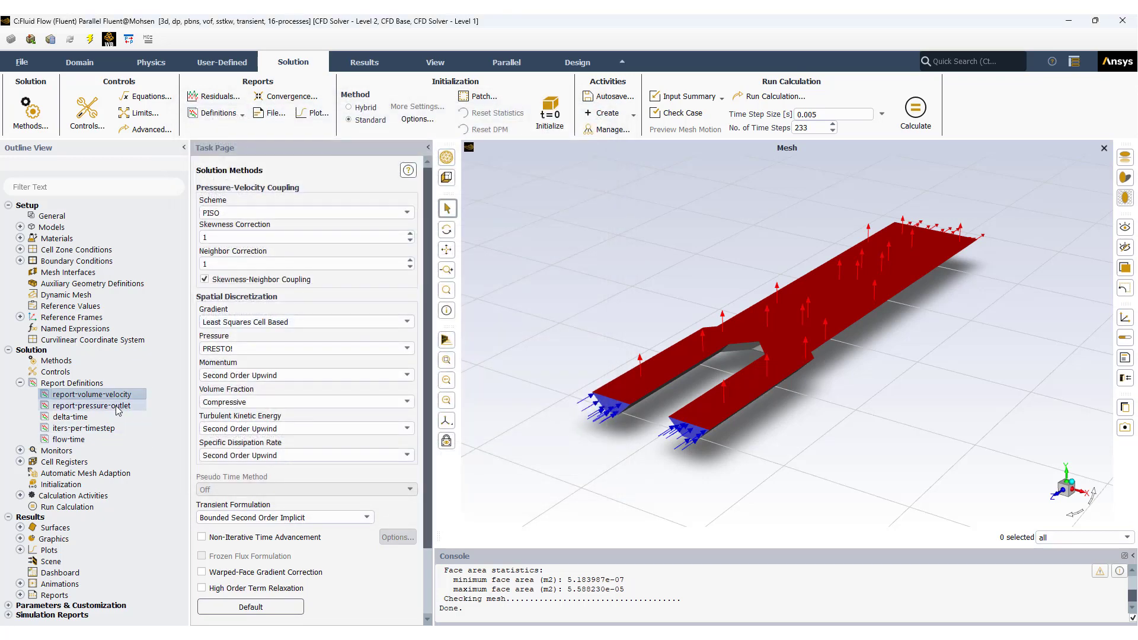
click(118, 407)
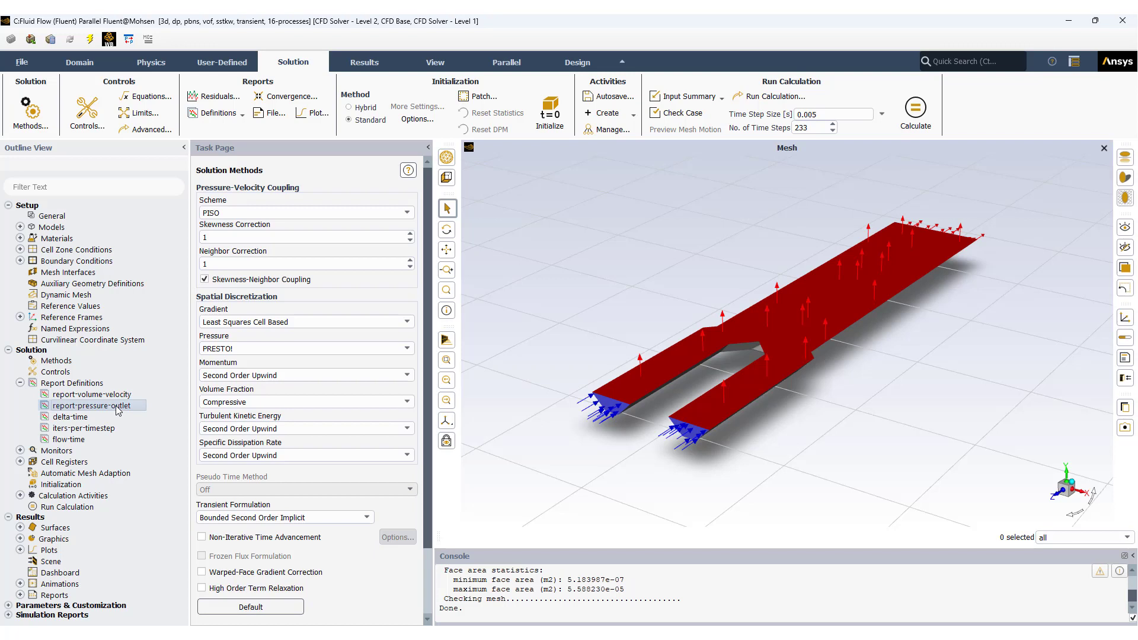
click(20, 383)
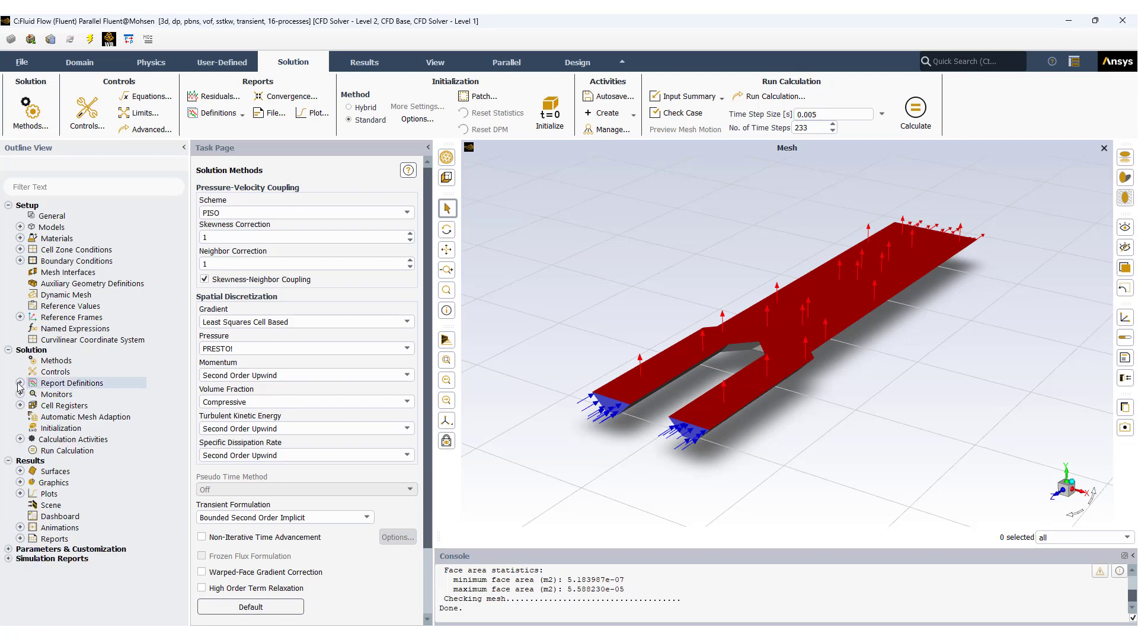
Step: Review the standard initialization settings, including the compute-from zones and phase-water volume fraction, and inspect the channel geometry from several angles
click(68, 428)
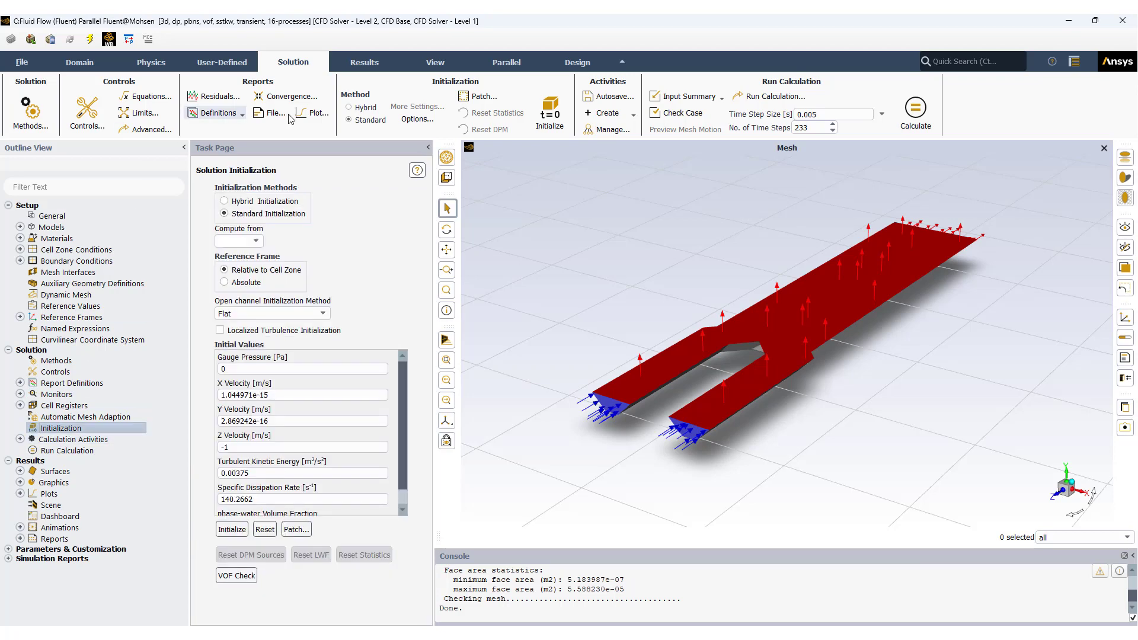
click(256, 241)
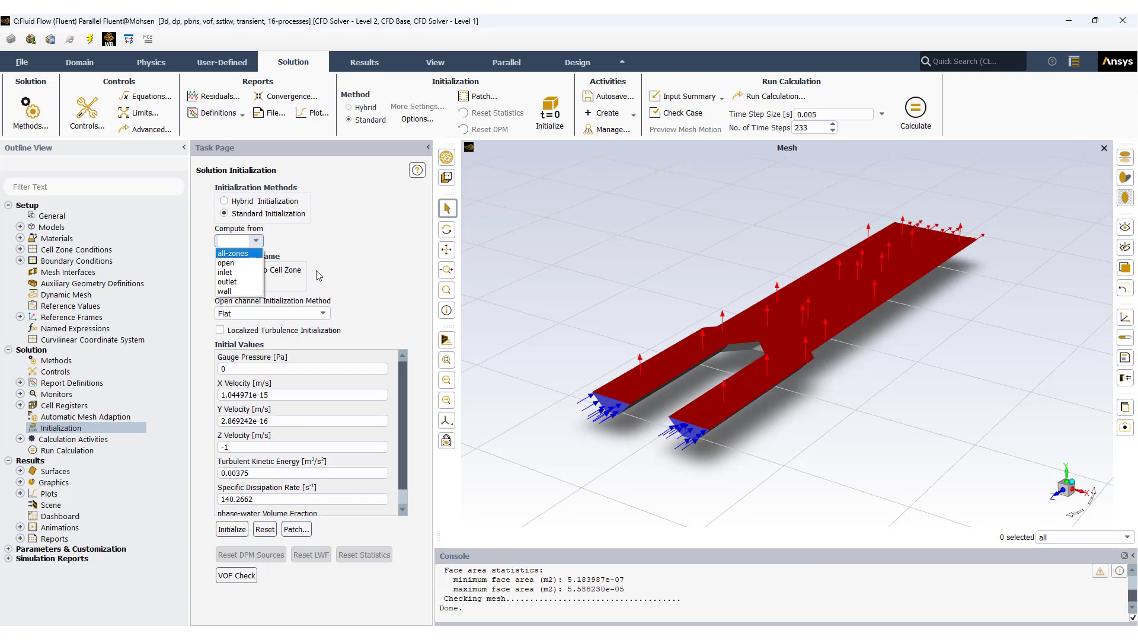
click(361, 258)
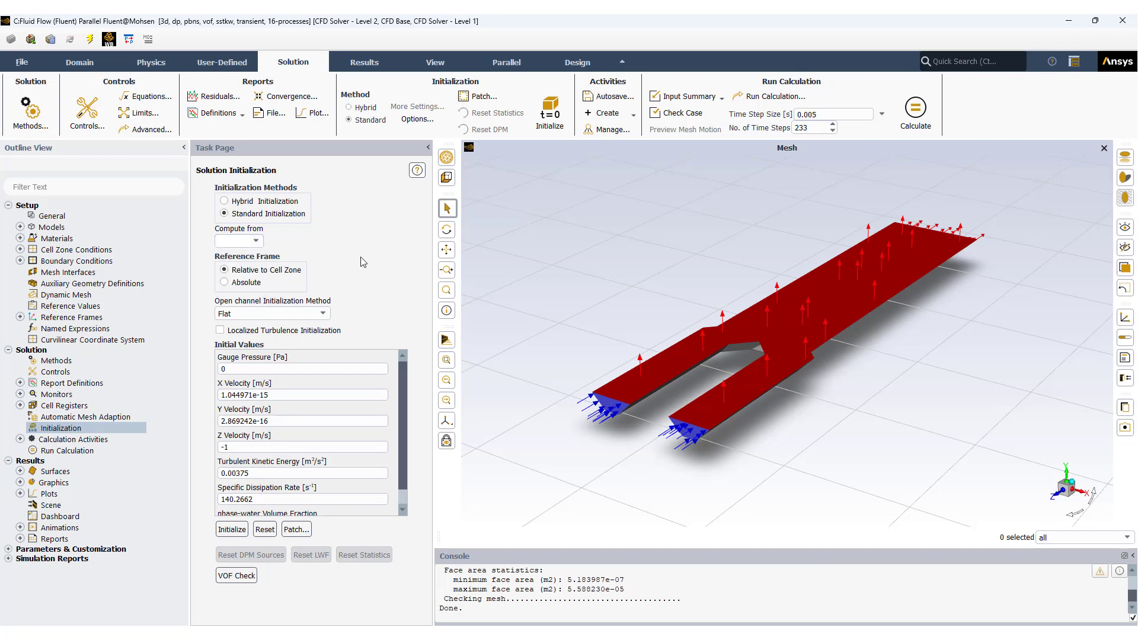
scroll(403, 444, down, 1)
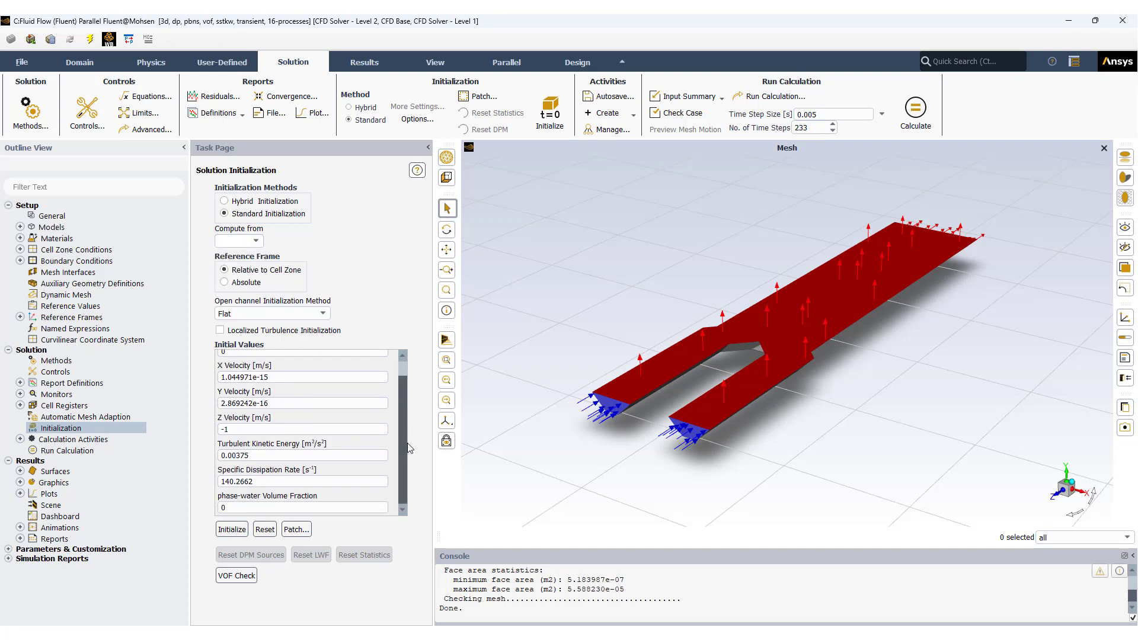
click(235, 507)
drag(975, 399, 923, 337)
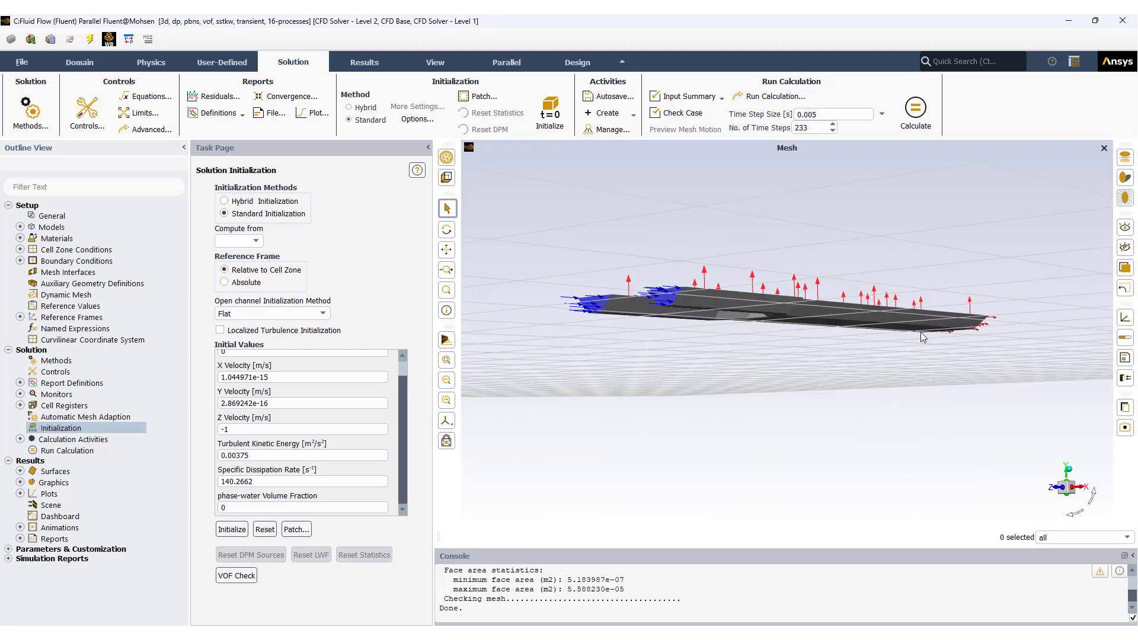
drag(862, 381, 830, 349)
drag(884, 243, 878, 392)
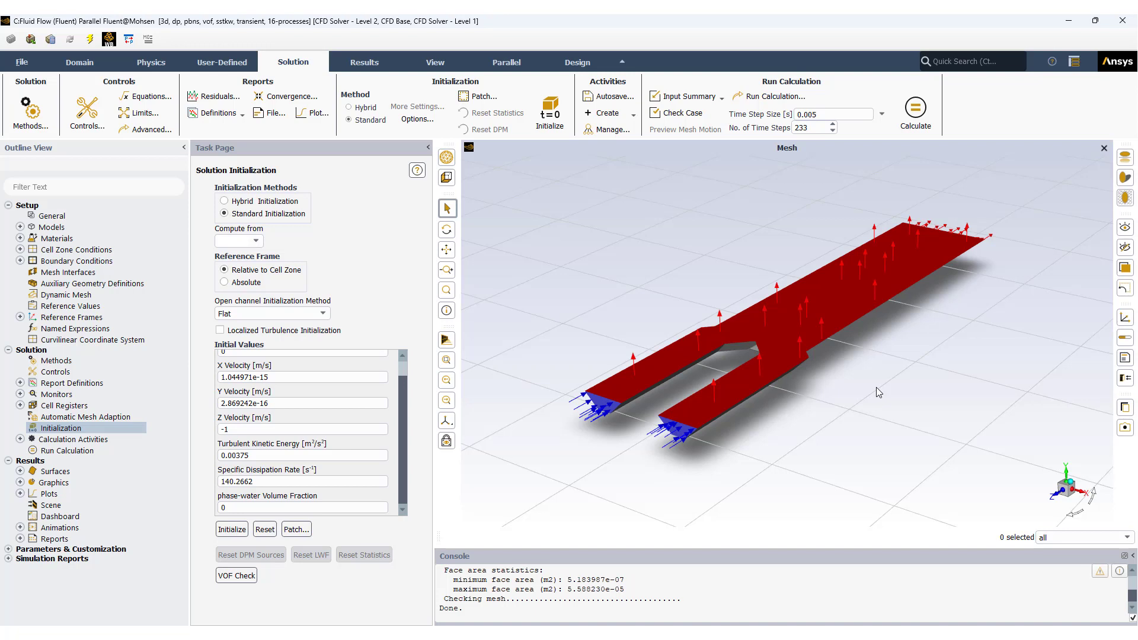
Step: Prepare a patch of the phase-water Volume Fraction with value 1 on the region_initial register
click(293, 530)
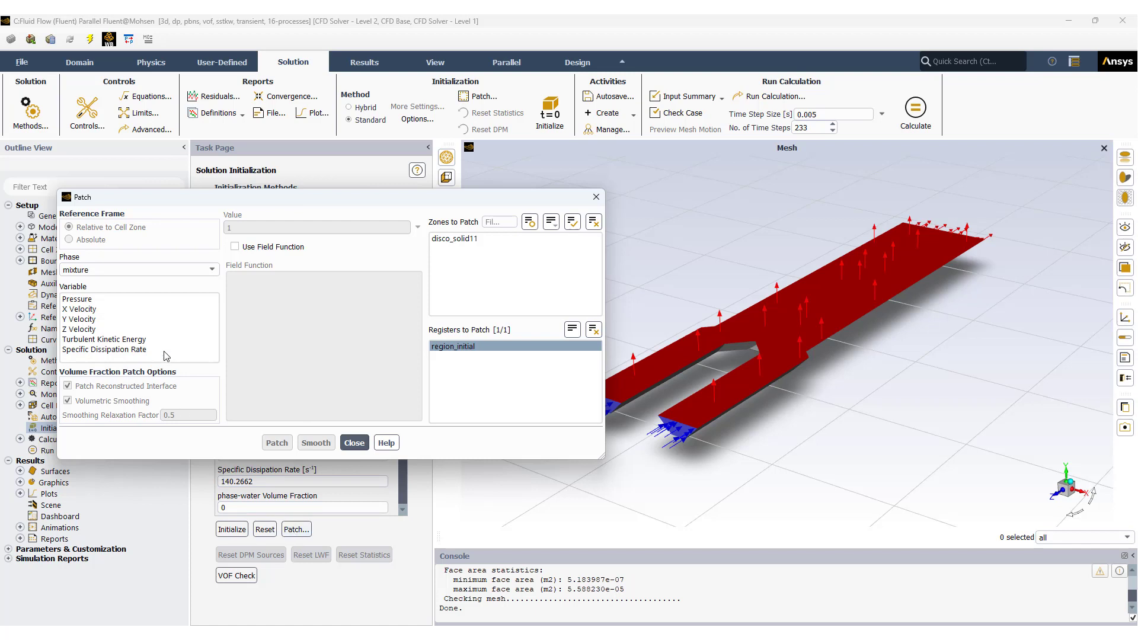
click(168, 270)
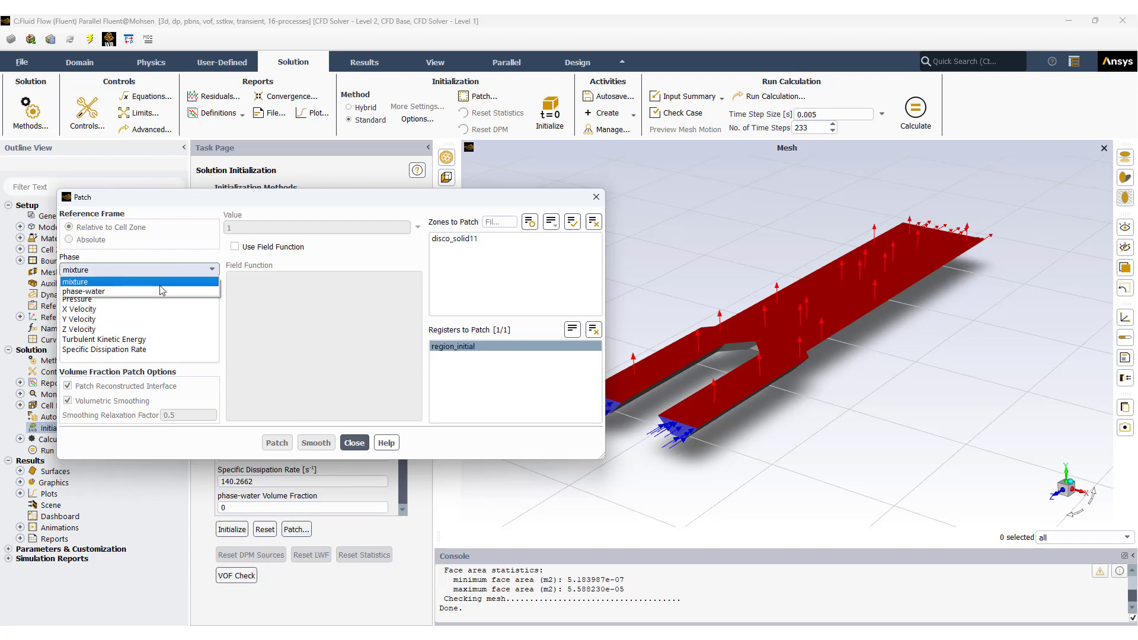
click(162, 291)
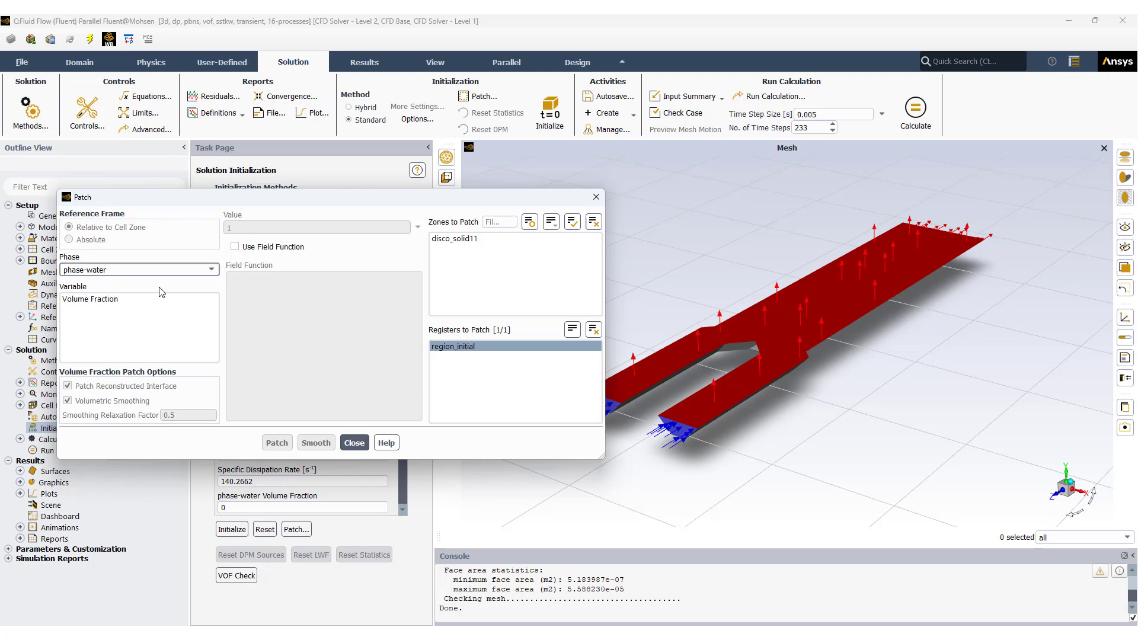
click(127, 299)
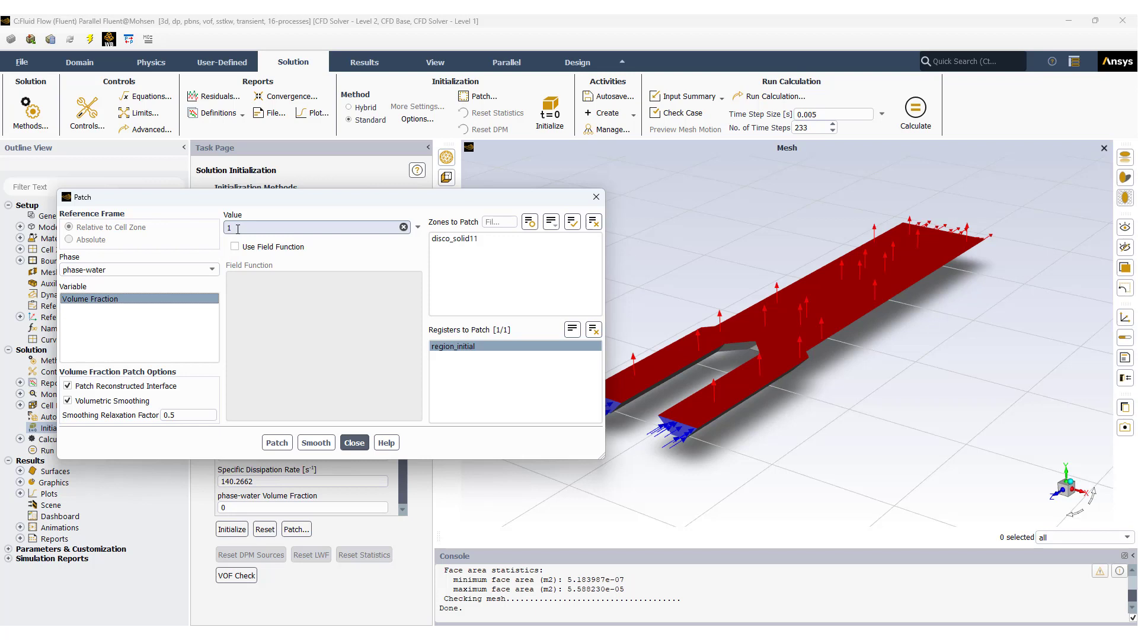
click(434, 349)
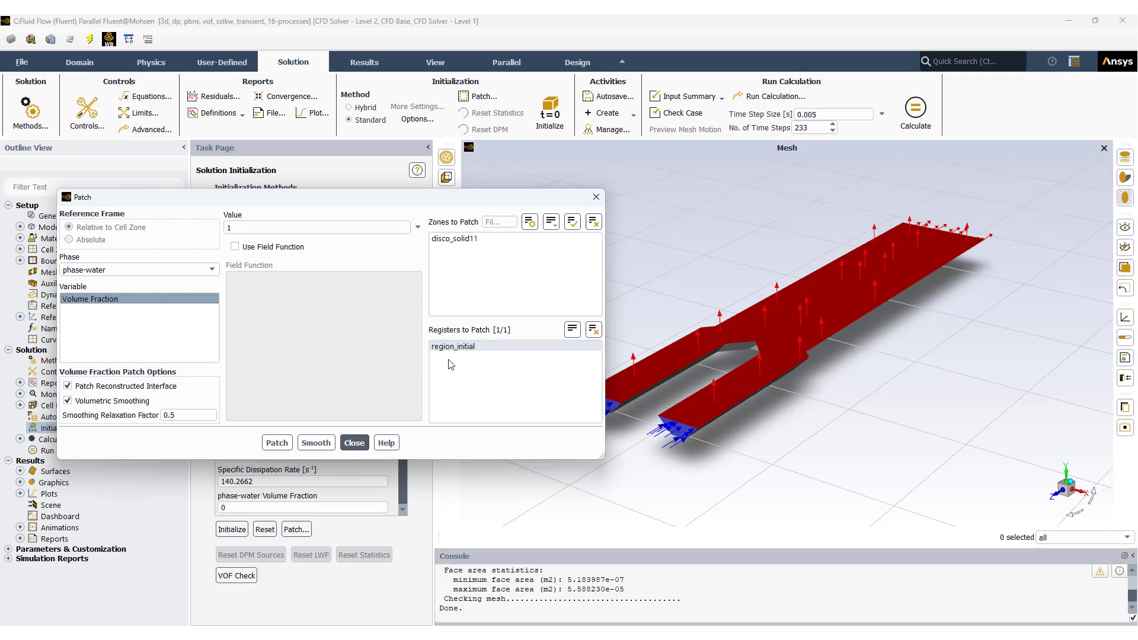
click(448, 361)
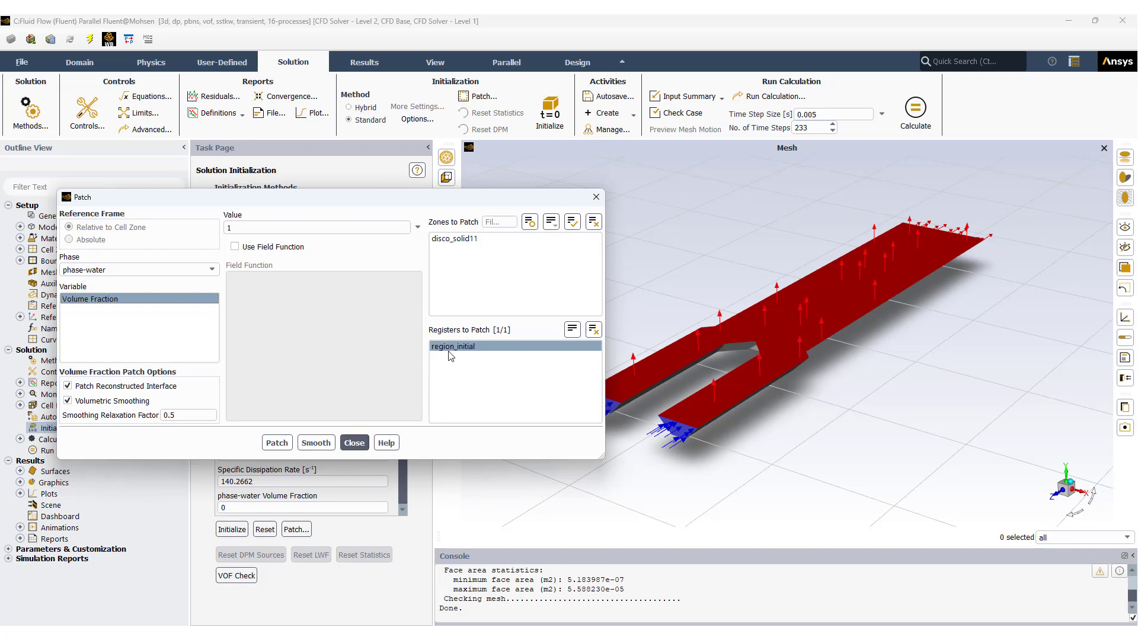
drag(326, 202, 697, 171)
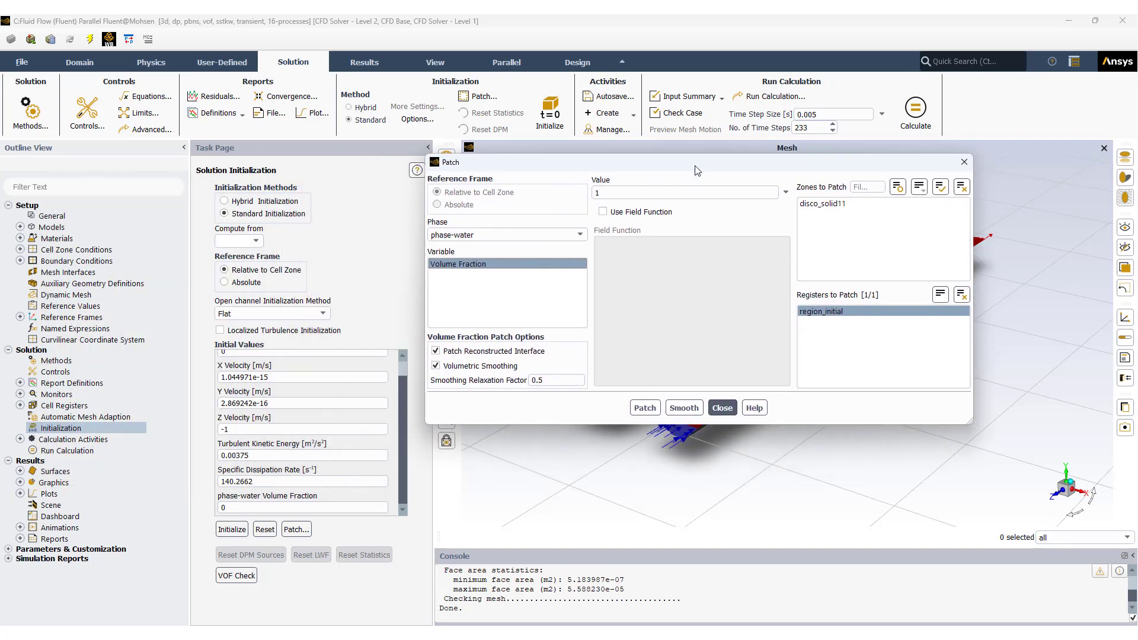
Step: Examine the shape and coordinate limits of the region_initial cell register, and close both it and the patch settings
double_click(64, 405)
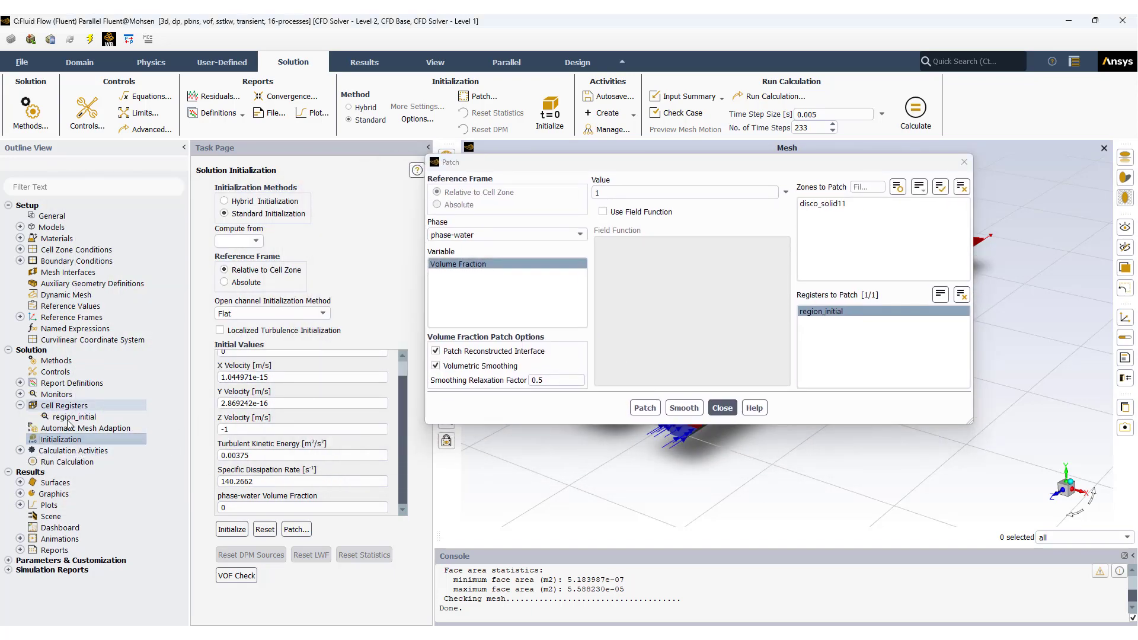
click(72, 417)
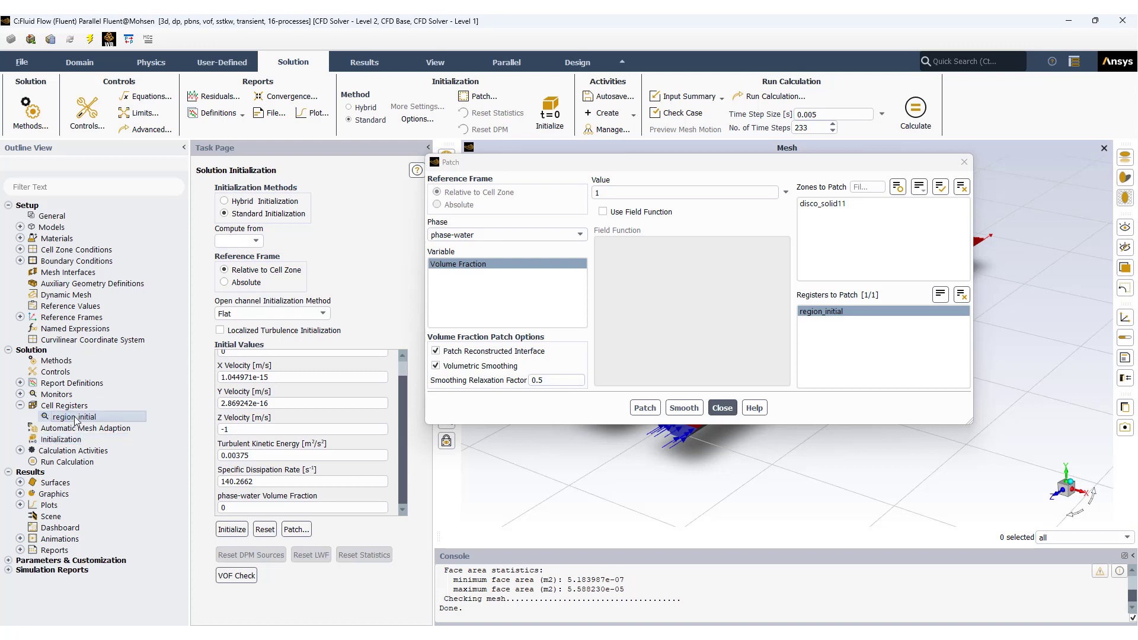
right_click(75, 419)
click(90, 425)
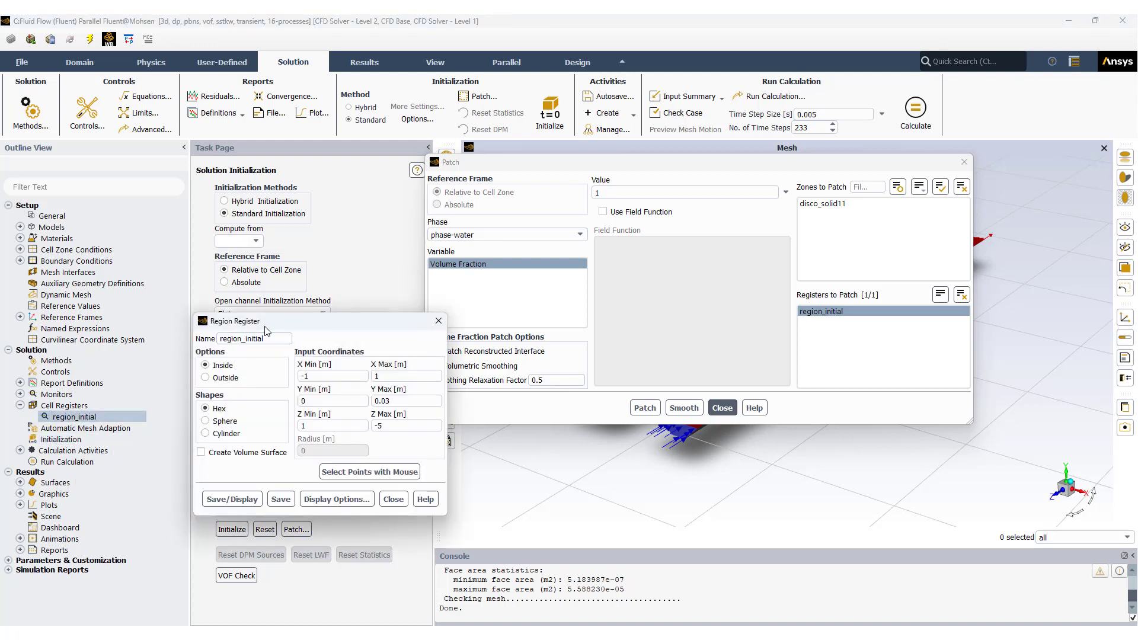
drag(265, 330, 153, 234)
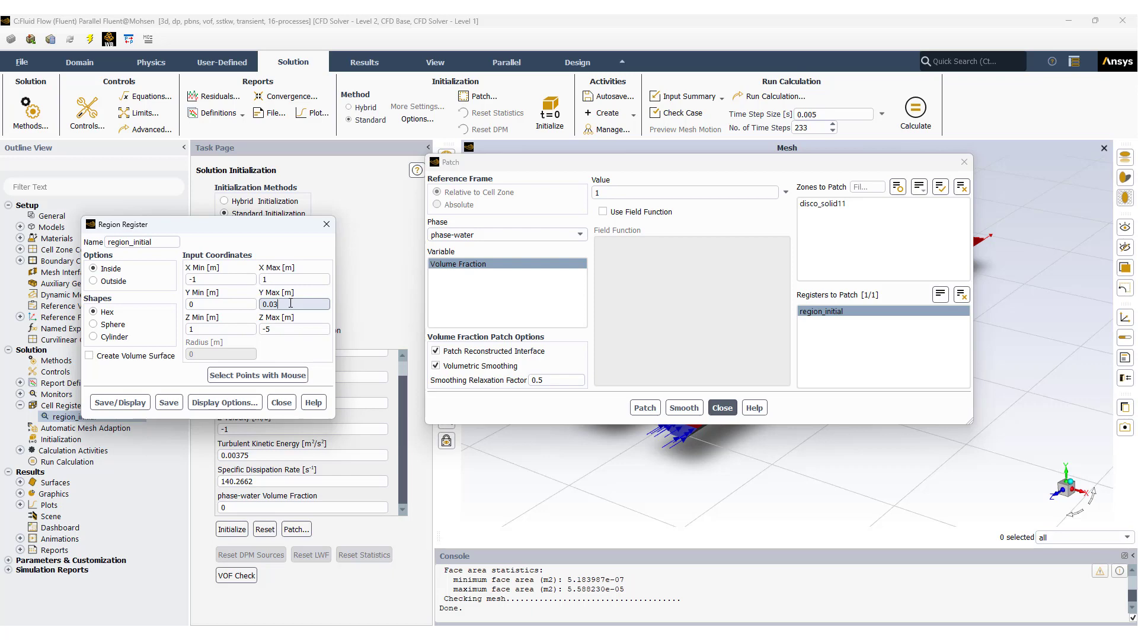
click(281, 403)
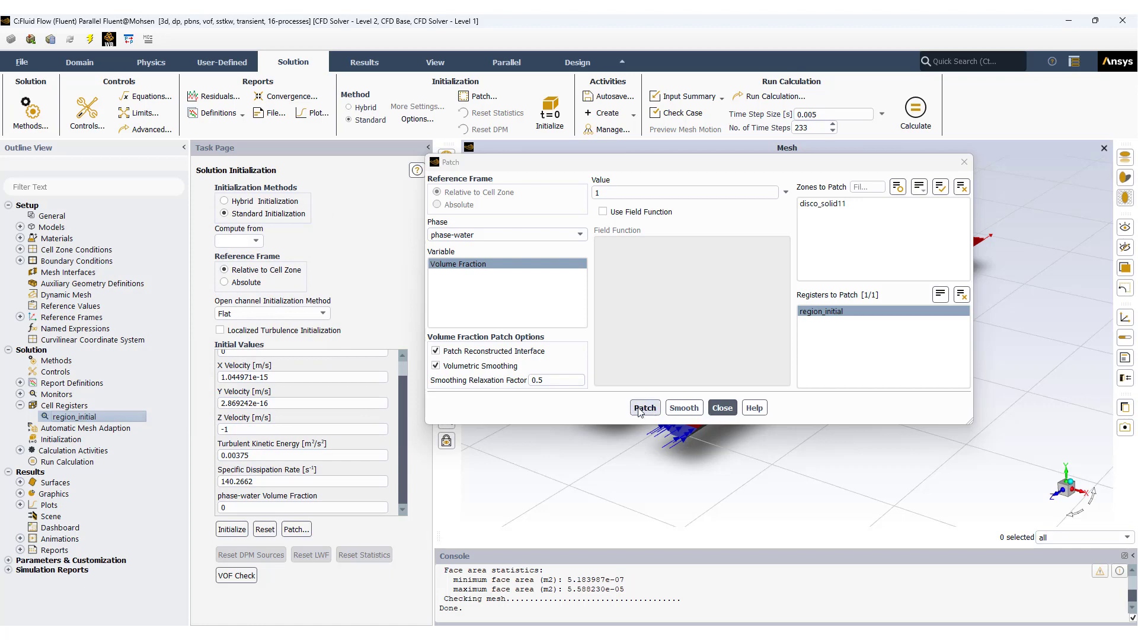
click(722, 408)
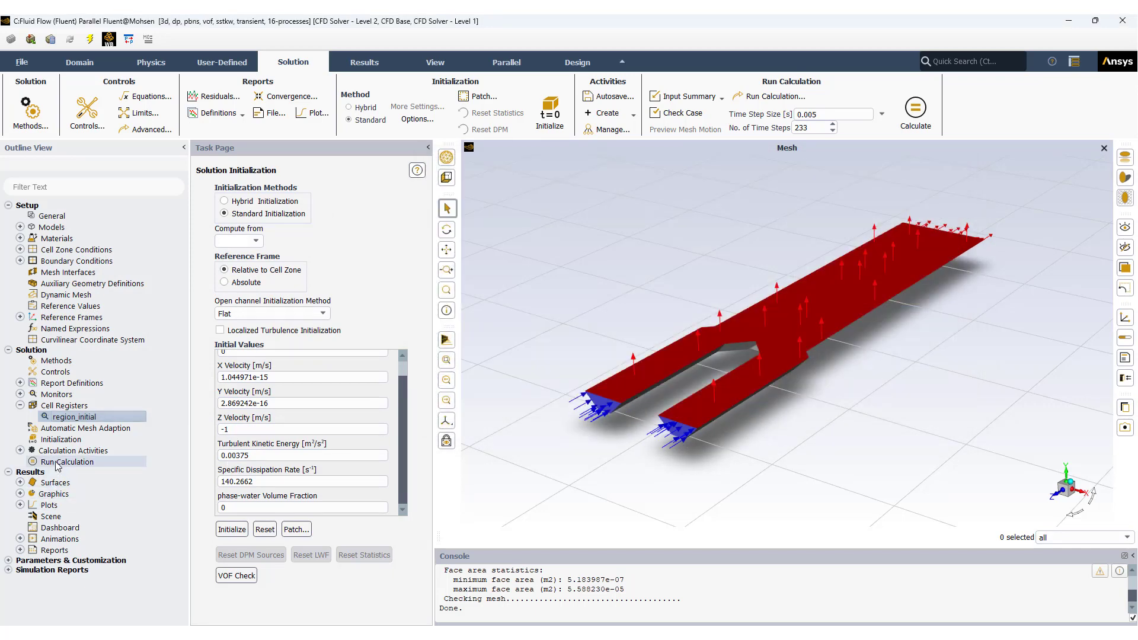
Step: Expand the calculation activities and the solution animations to view the existing entries
click(21, 451)
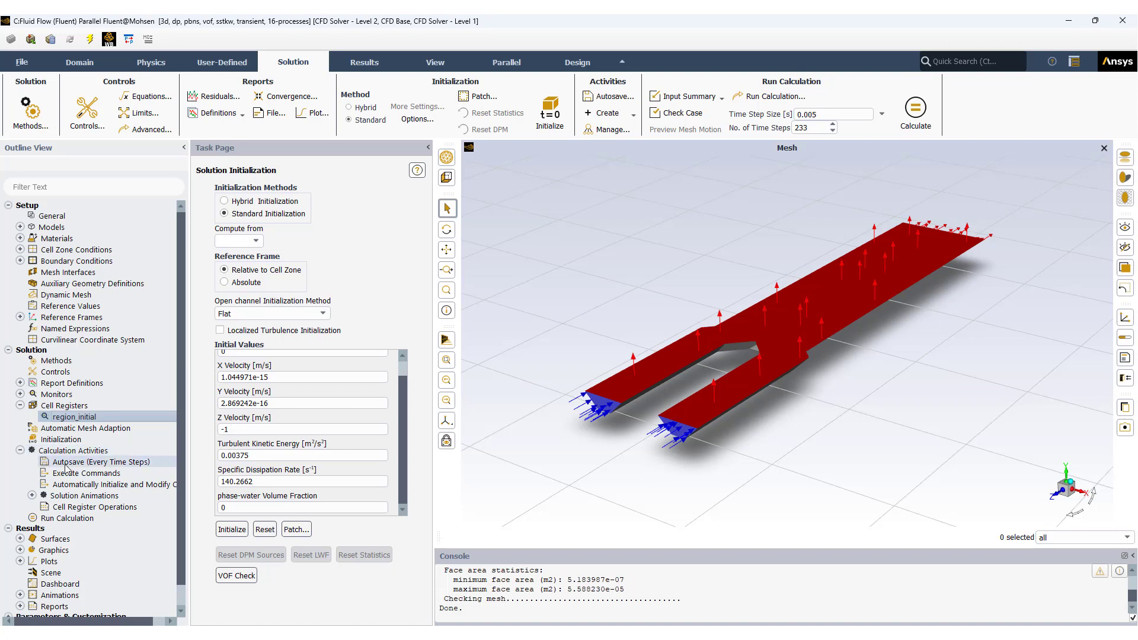
click(32, 495)
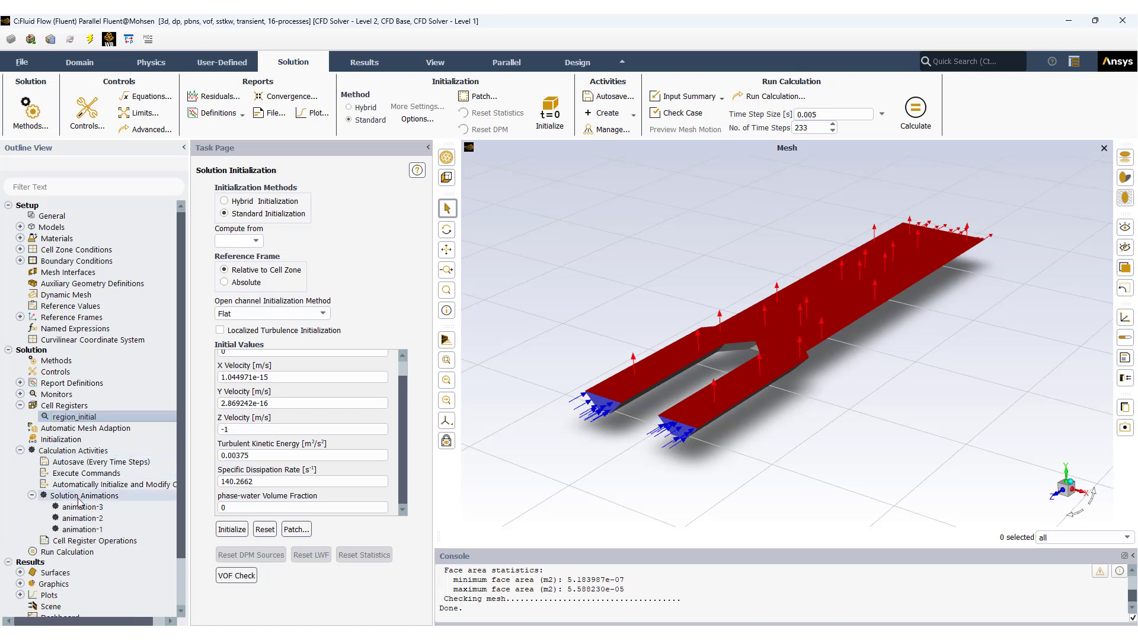
scroll(83, 503, down, 2)
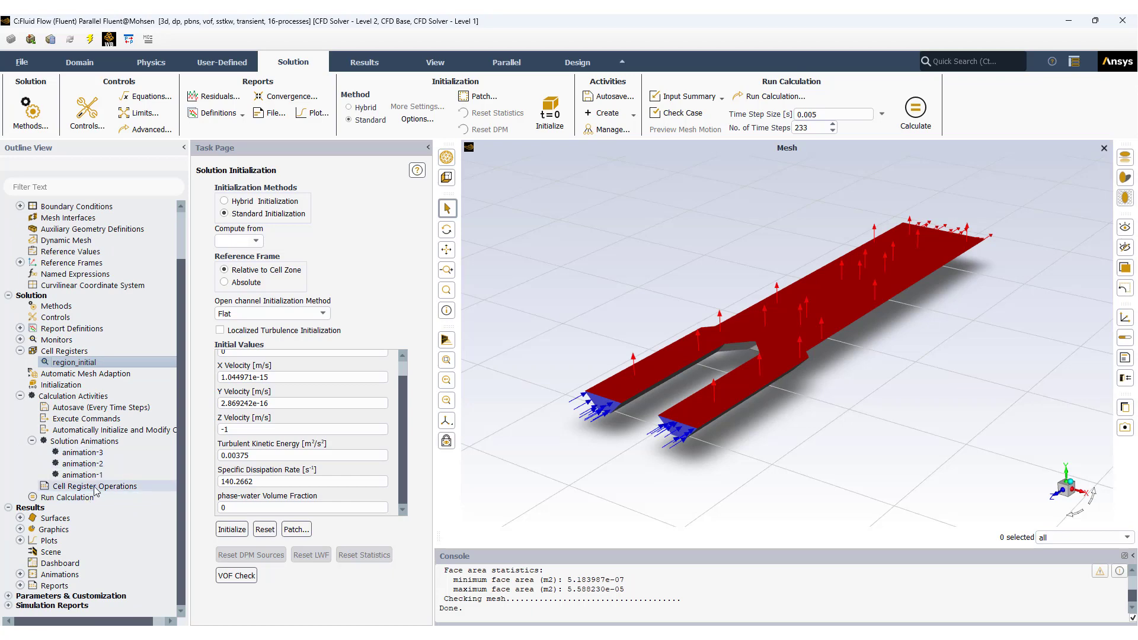
Step: Review the free-surface iso-surface definition, including its phase-water volume fraction and iso-value, and close it without changes
click(20, 518)
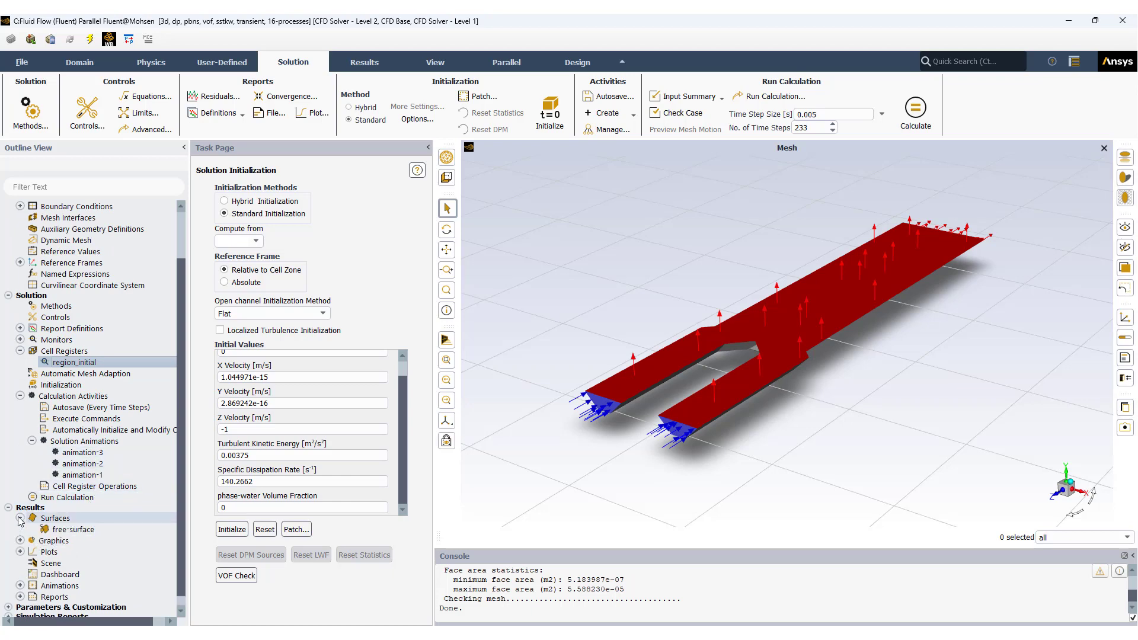
double_click(74, 530)
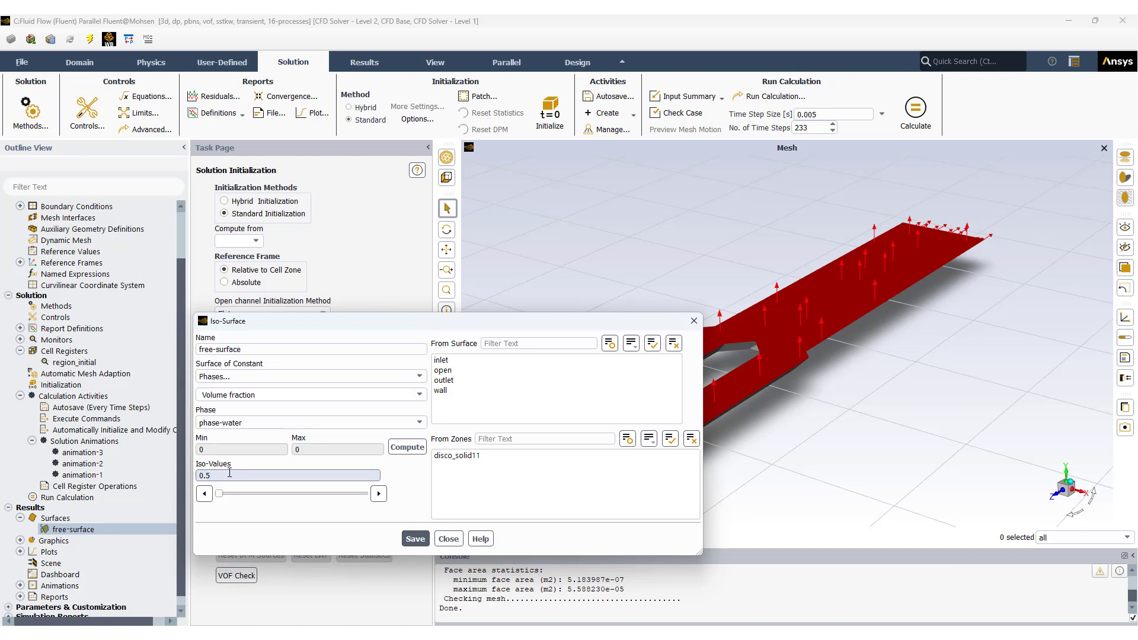
click(449, 540)
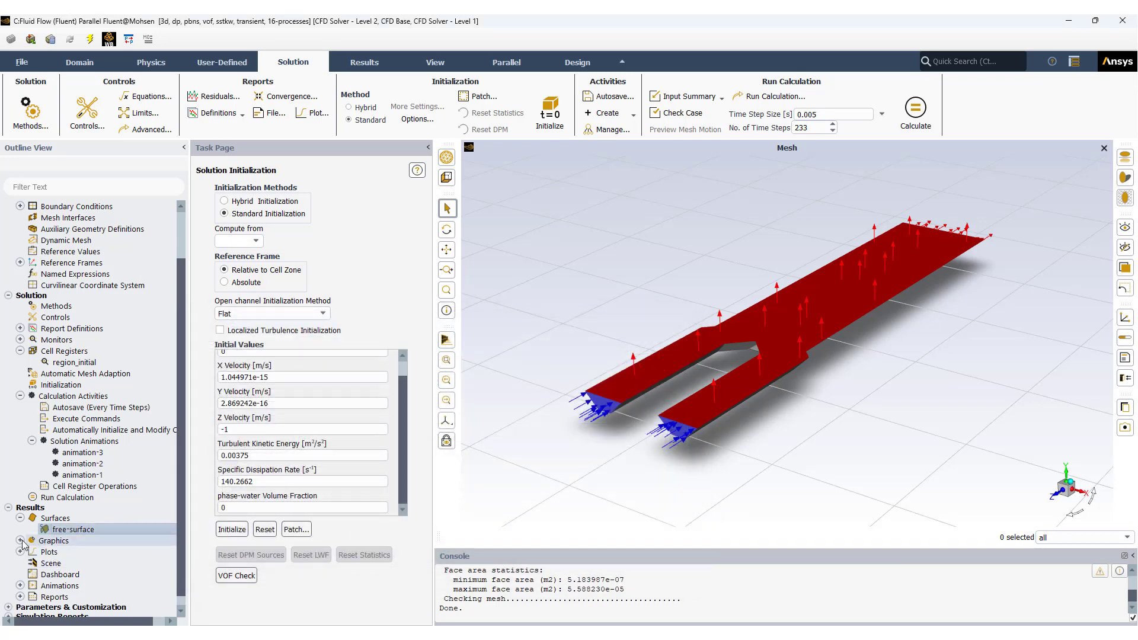
Step: Review the contour-velocity definition, including its Velocity Magnitude variable, mixture phase and free-surface selection, and close it without changes
click(20, 541)
click(31, 563)
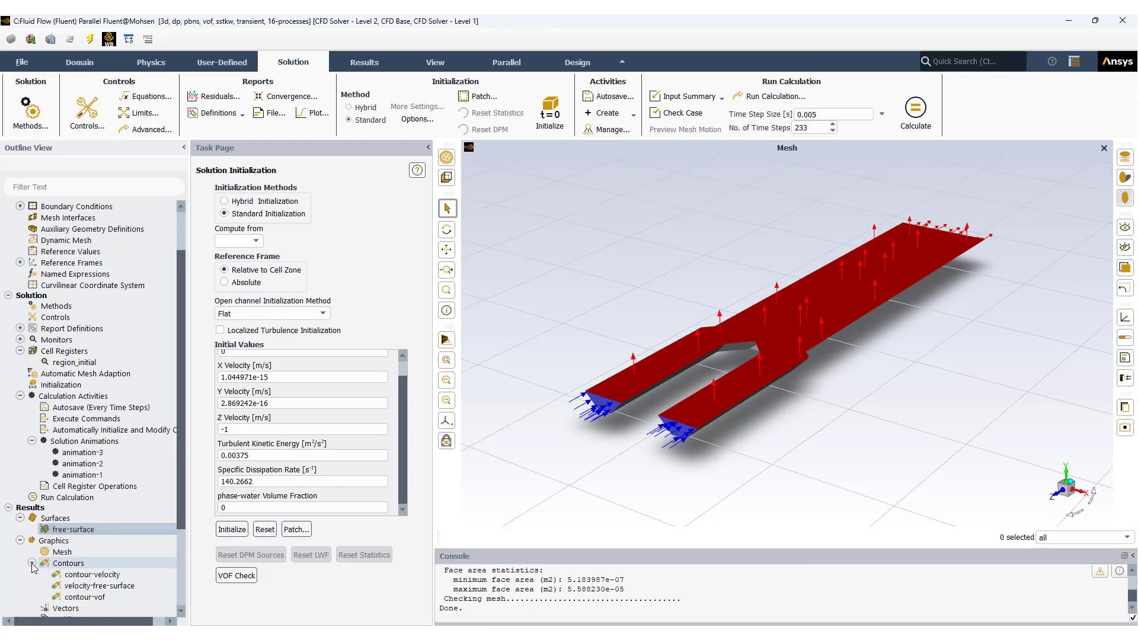
click(91, 576)
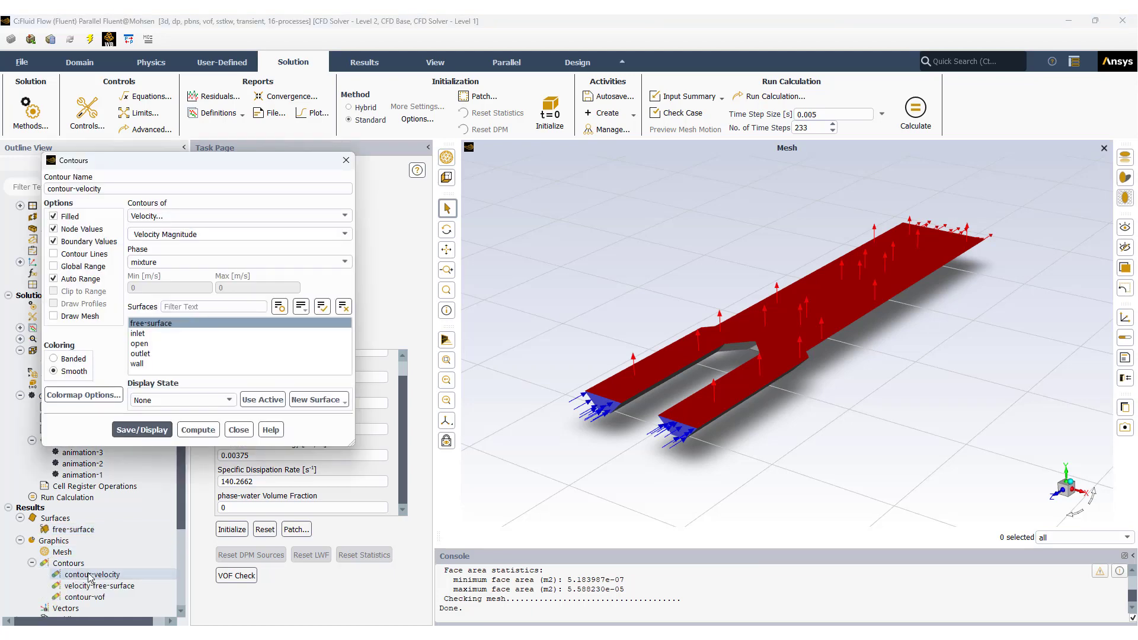
click(166, 325)
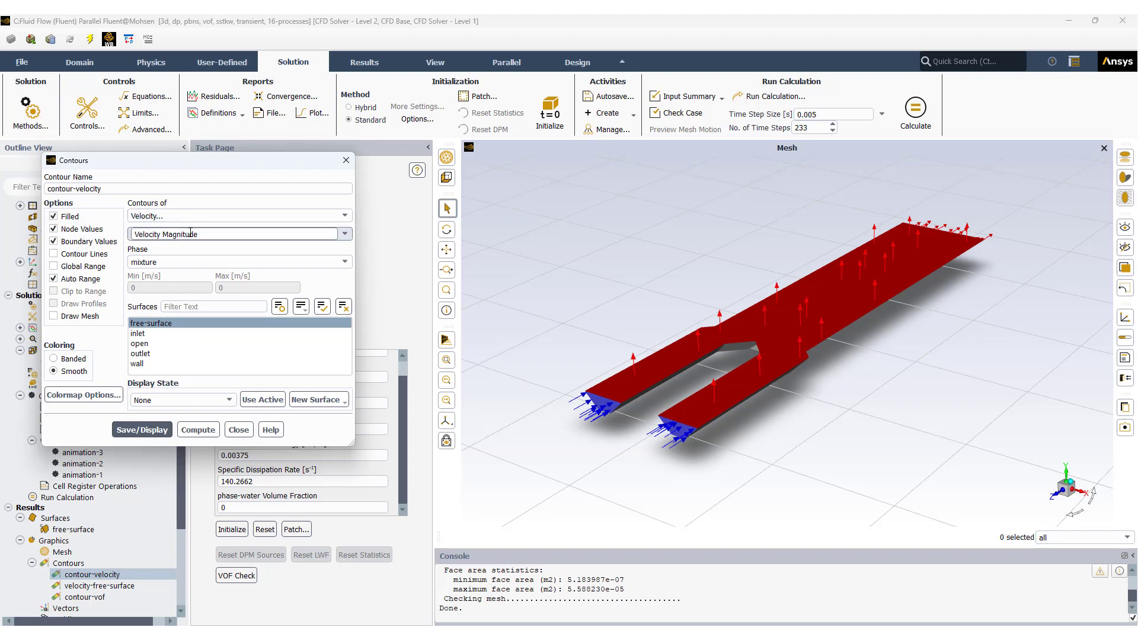
click(173, 325)
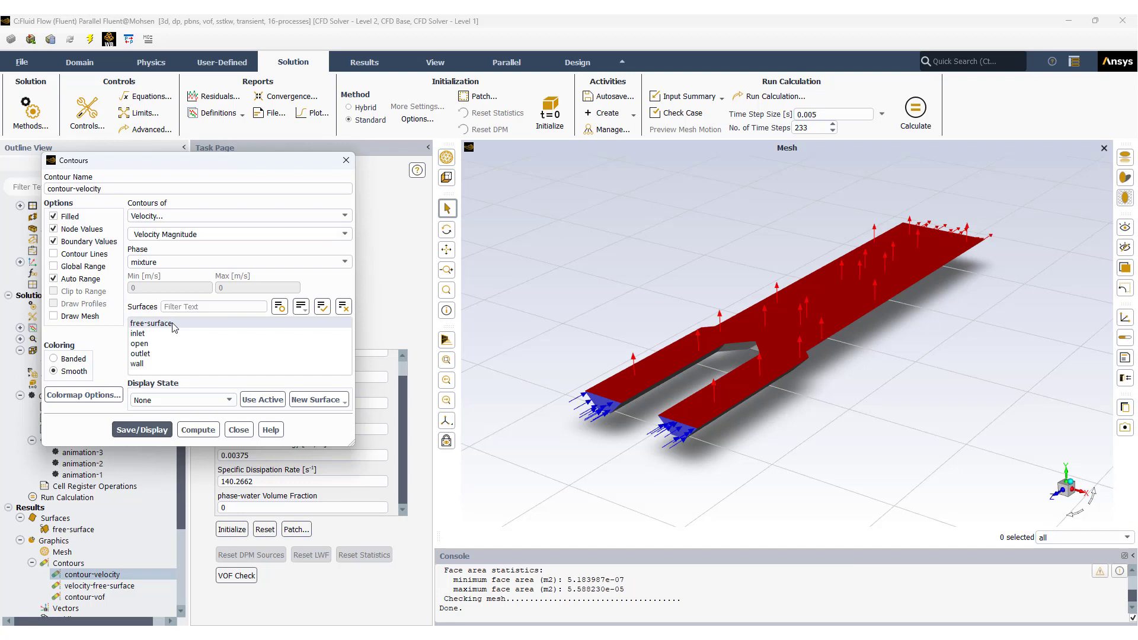
click(173, 325)
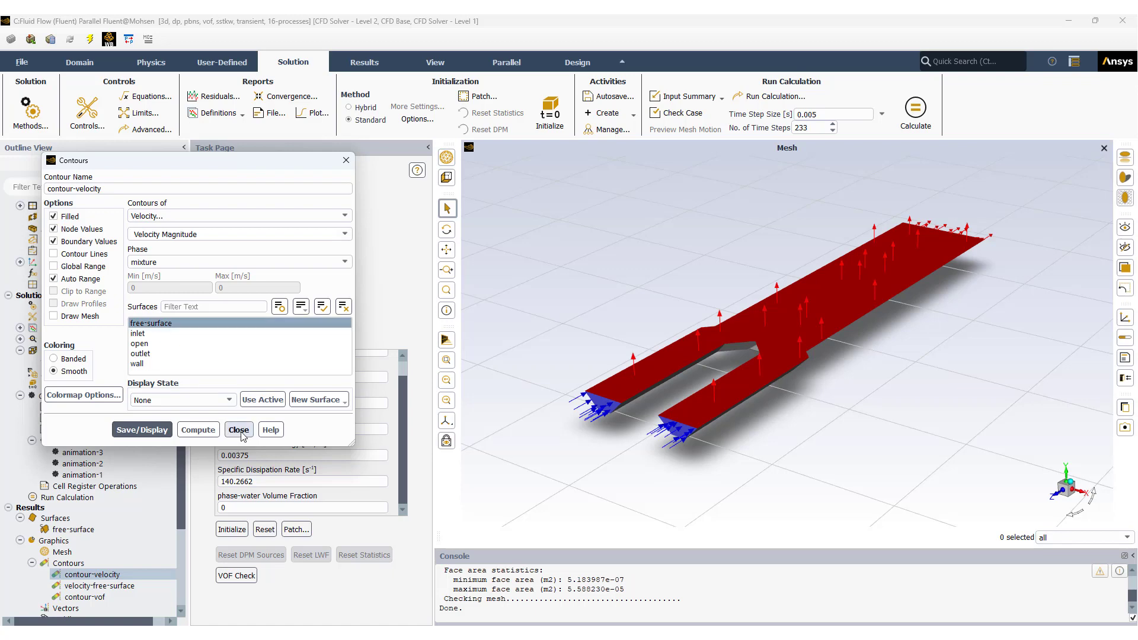
click(239, 429)
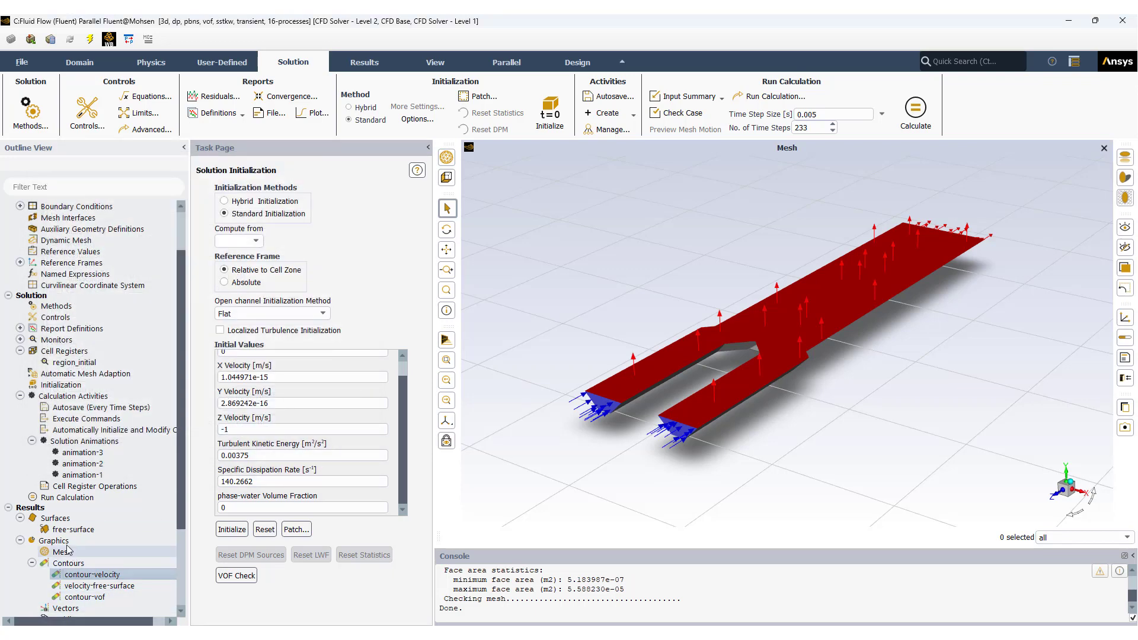
Step: Review the animation-3 definition, including its recording interval, storage type, view and animation object, and cancel it
click(80, 454)
double_click(79, 453)
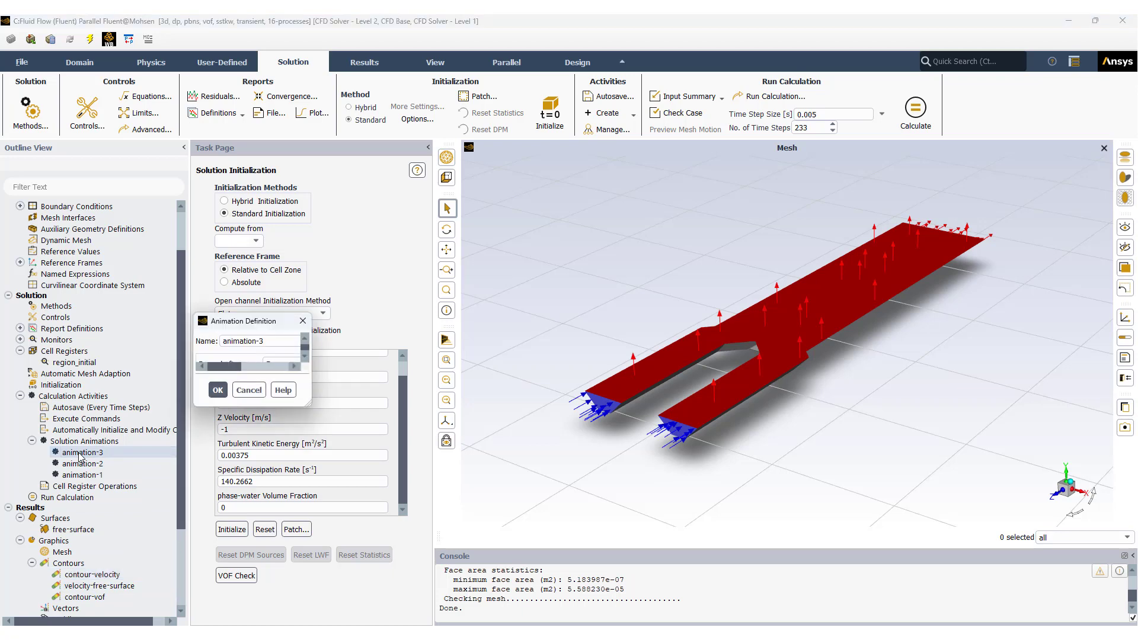
drag(476, 171, 277, 153)
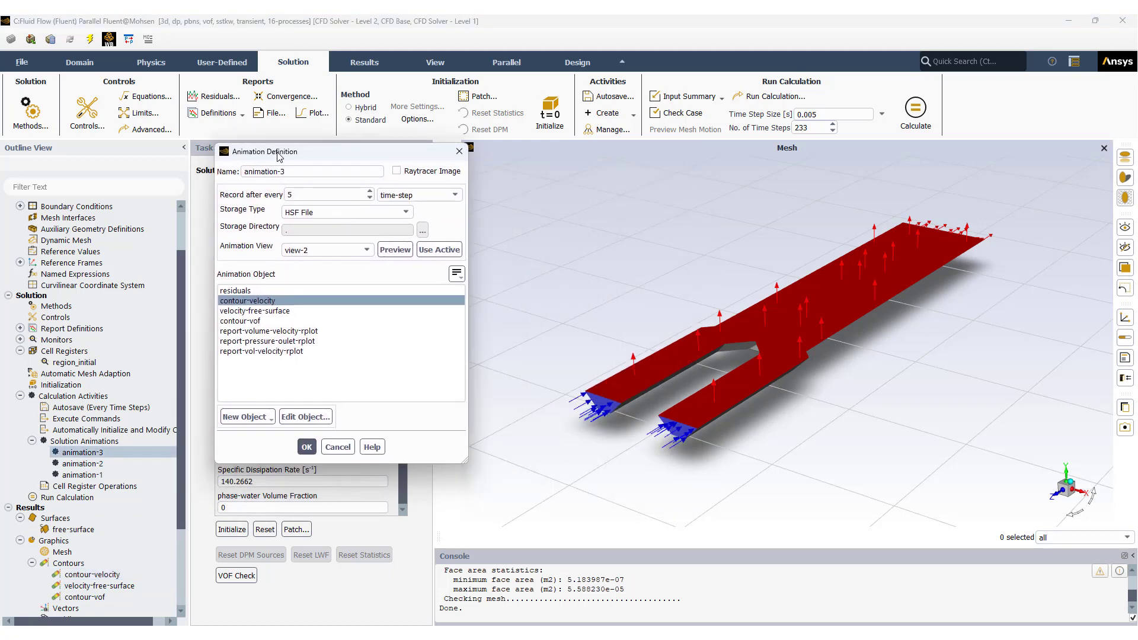
click(340, 449)
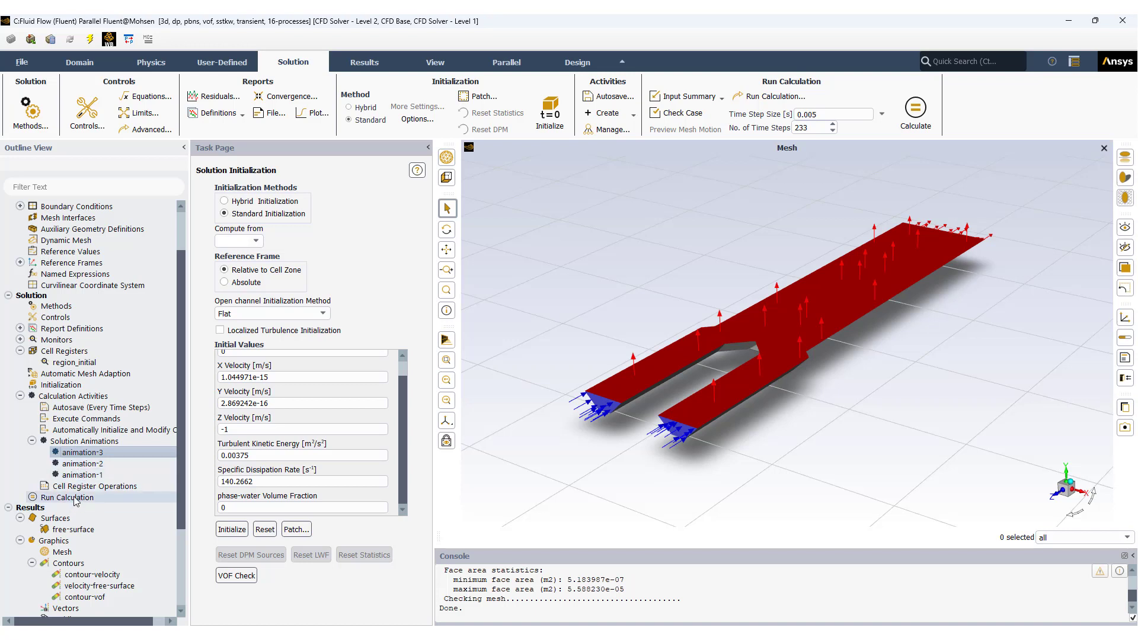
Step: Review the Run Calculation settings for time step size, number of time steps and maximum iterations per time step
click(32, 563)
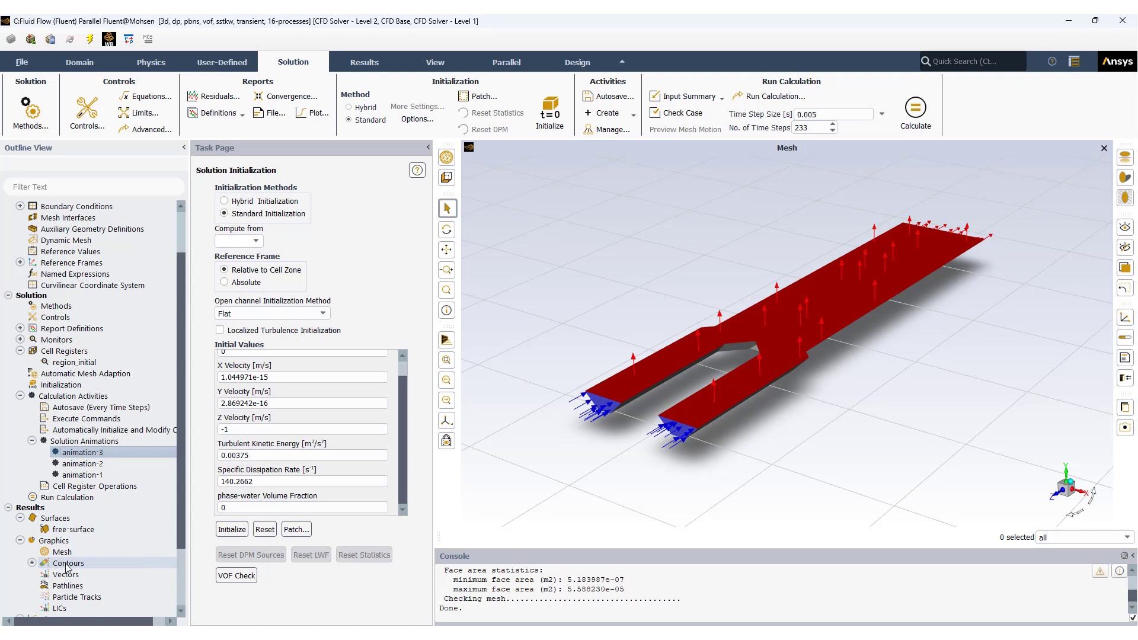
click(62, 520)
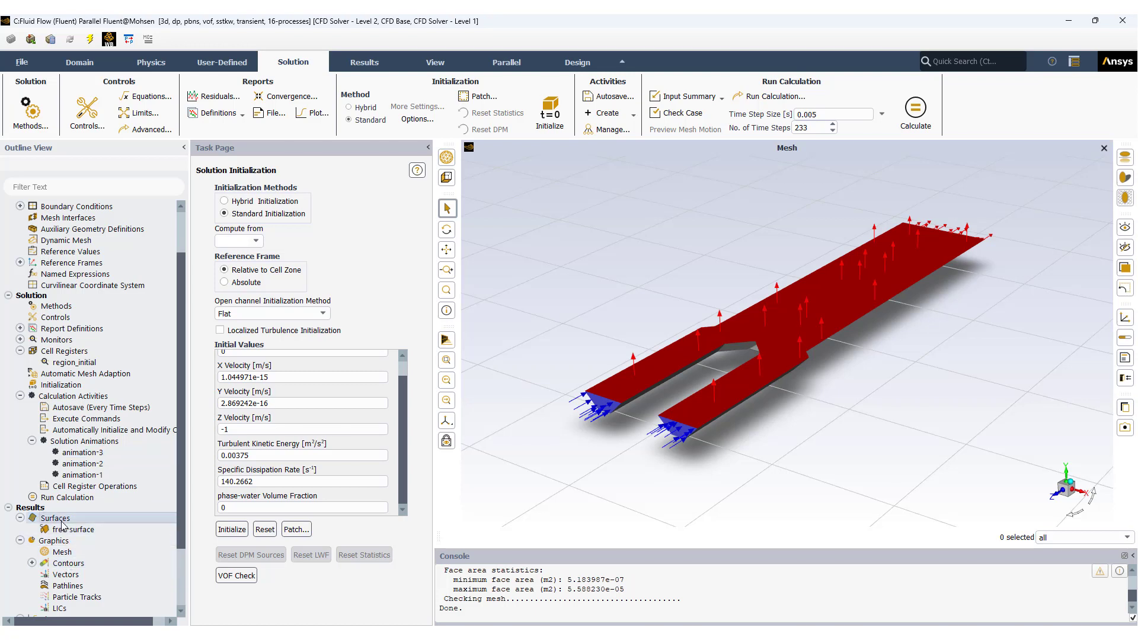
click(85, 500)
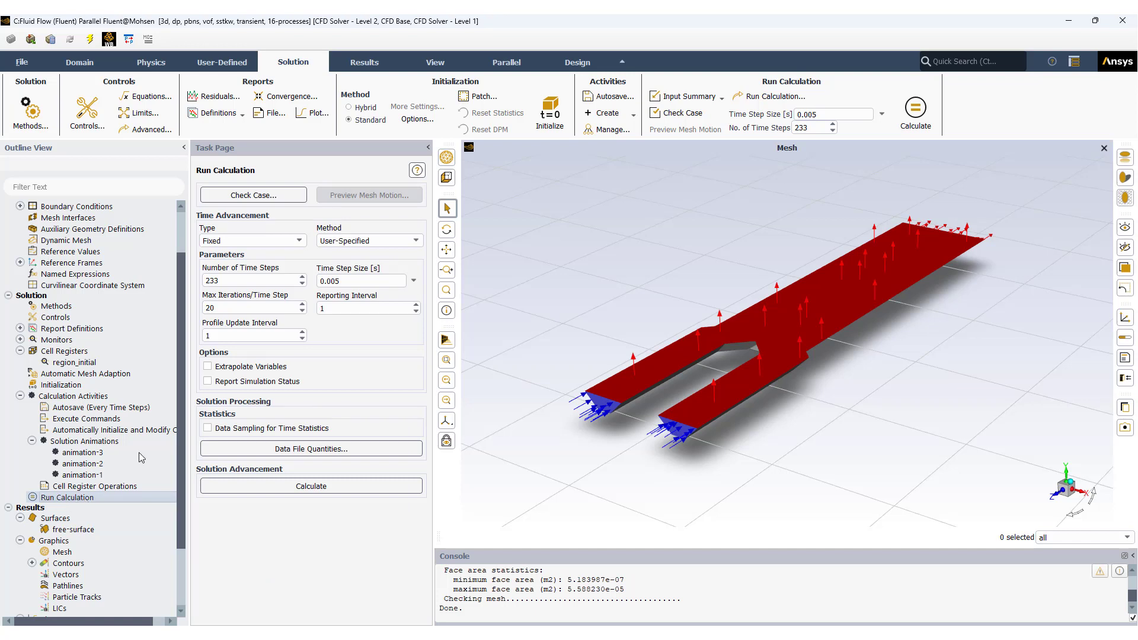
click(366, 281)
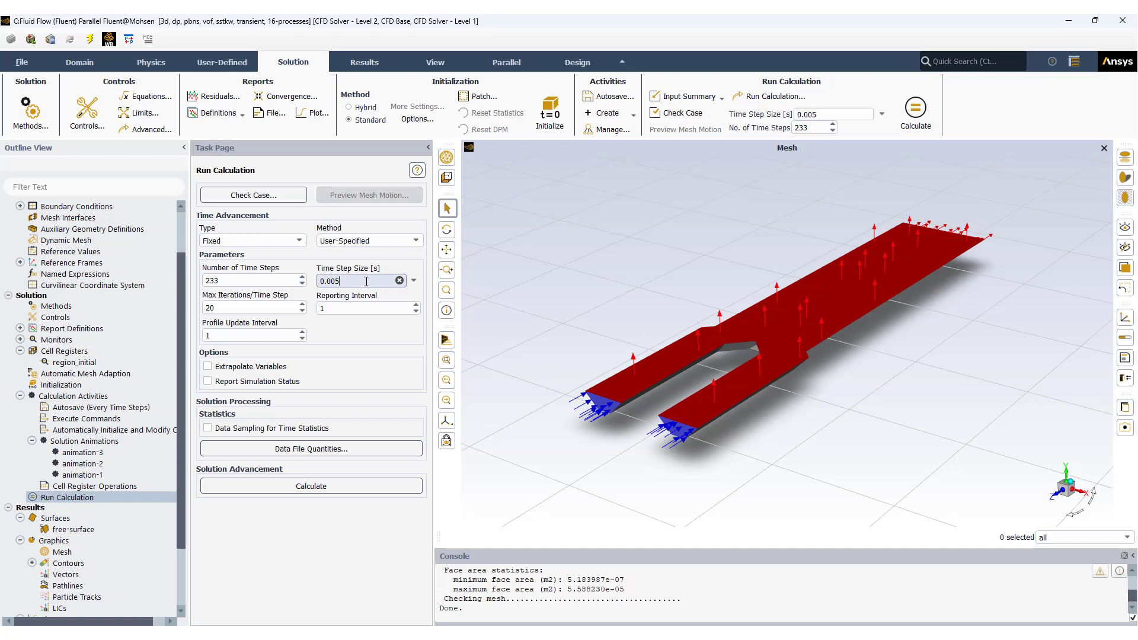
click(262, 280)
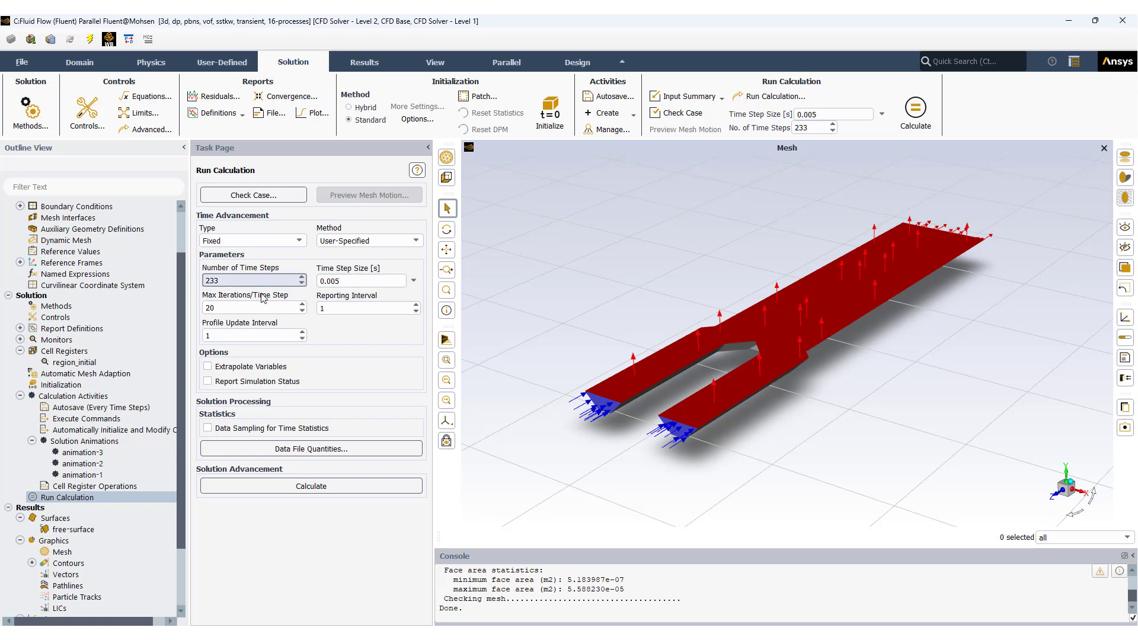
click(247, 309)
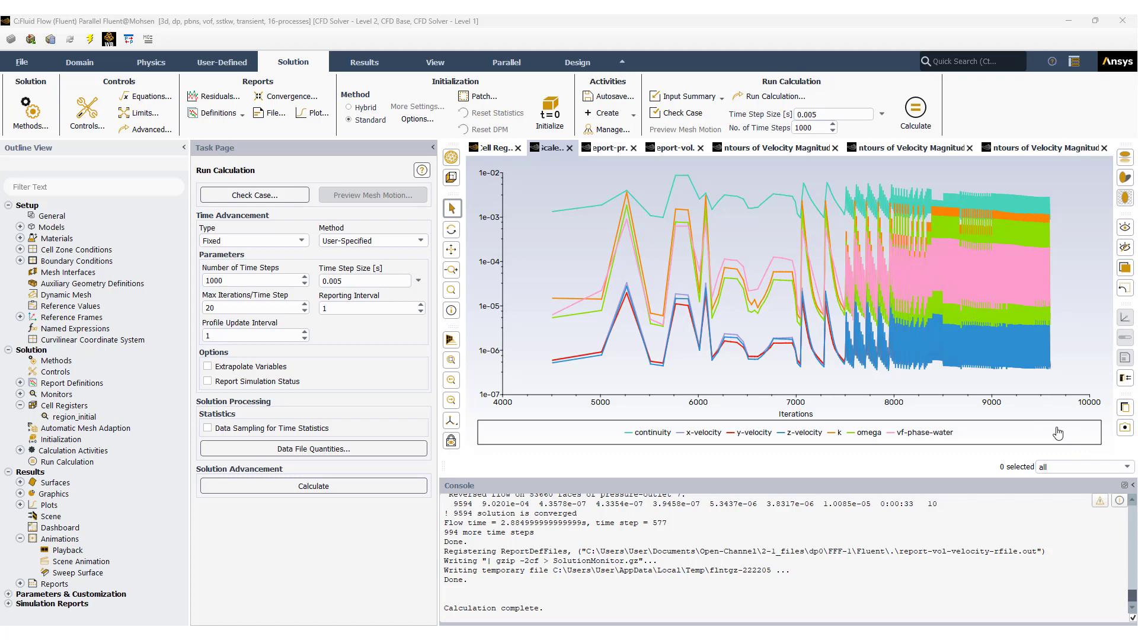
Step: Examine the three velocity magnitude contour windows produced by the completed calculation
click(774, 148)
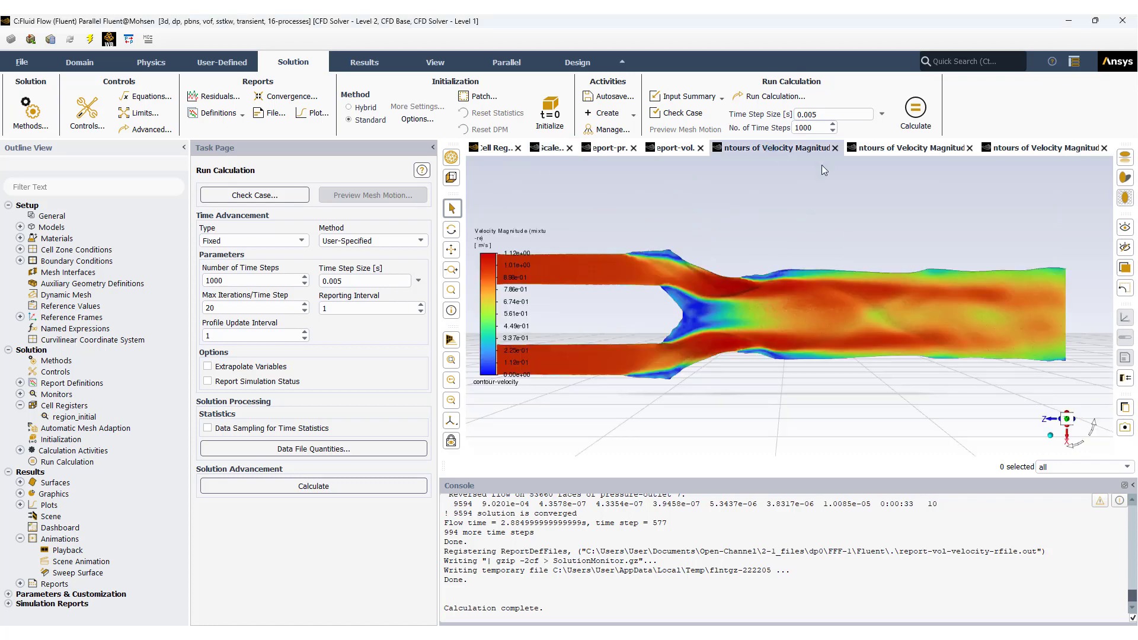
click(930, 149)
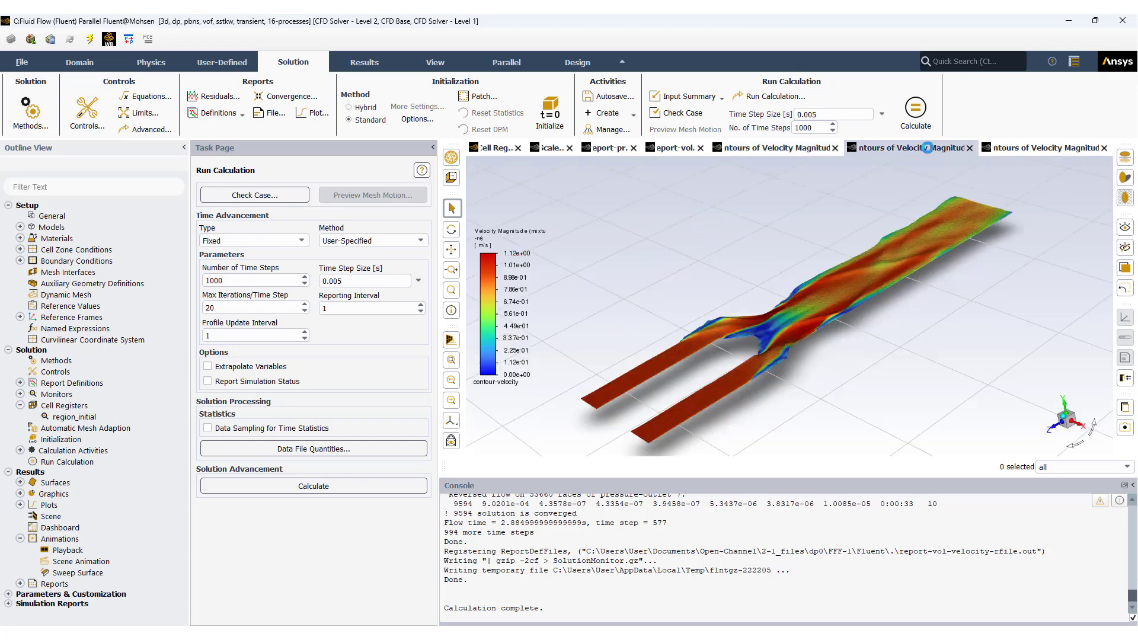
click(1062, 150)
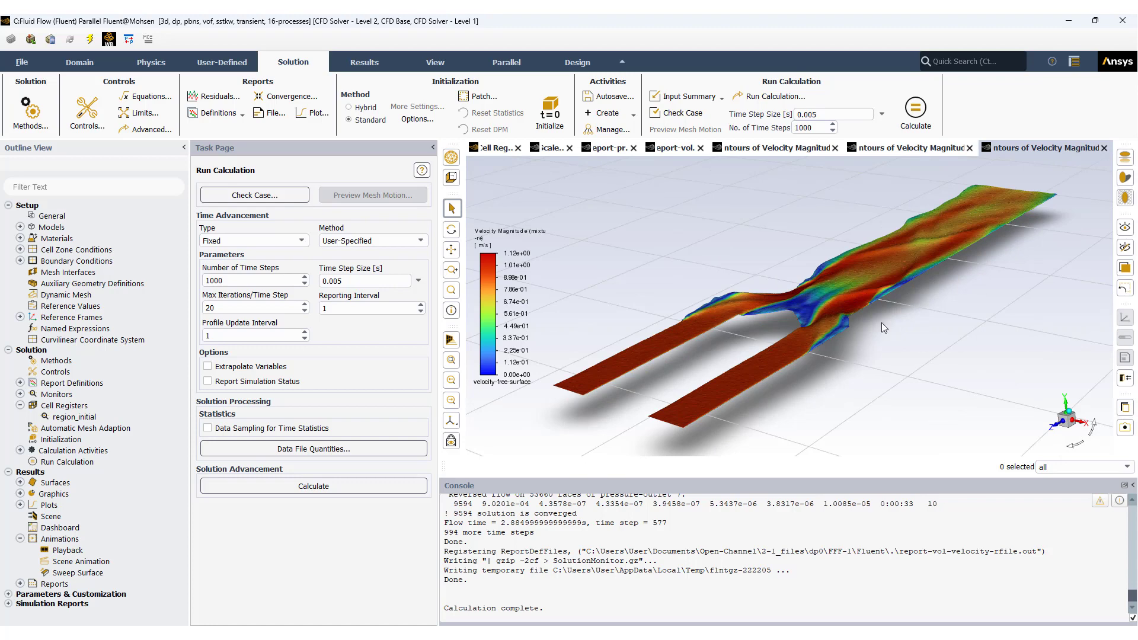
Step: Open the solution animation playback and play the animation-2 sequence once
click(21, 450)
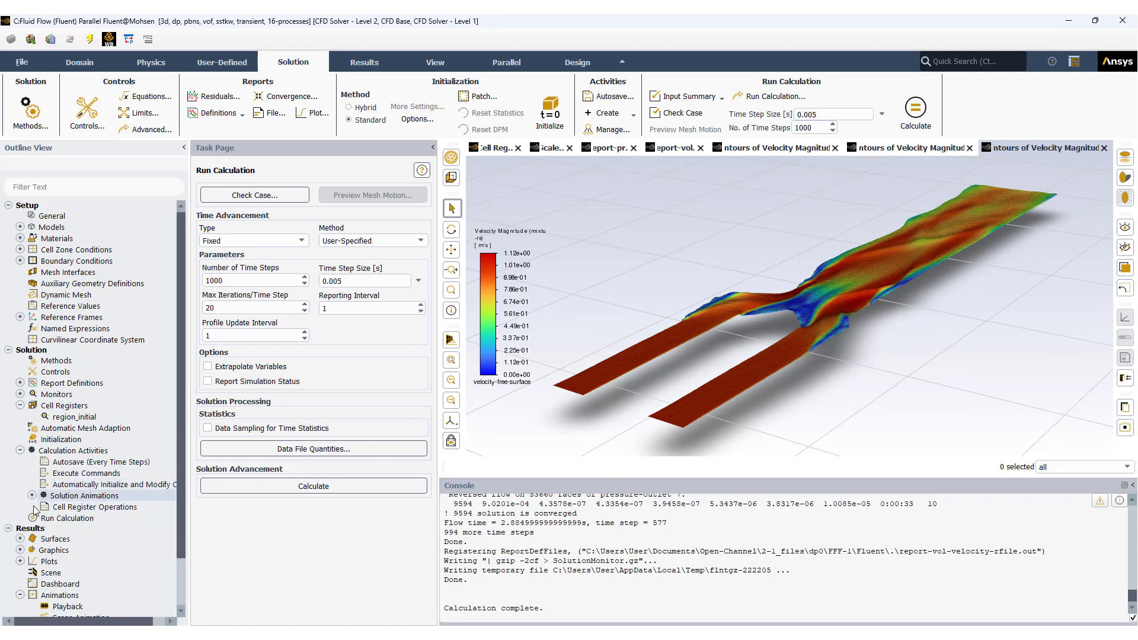
scroll(33, 534, down, 2)
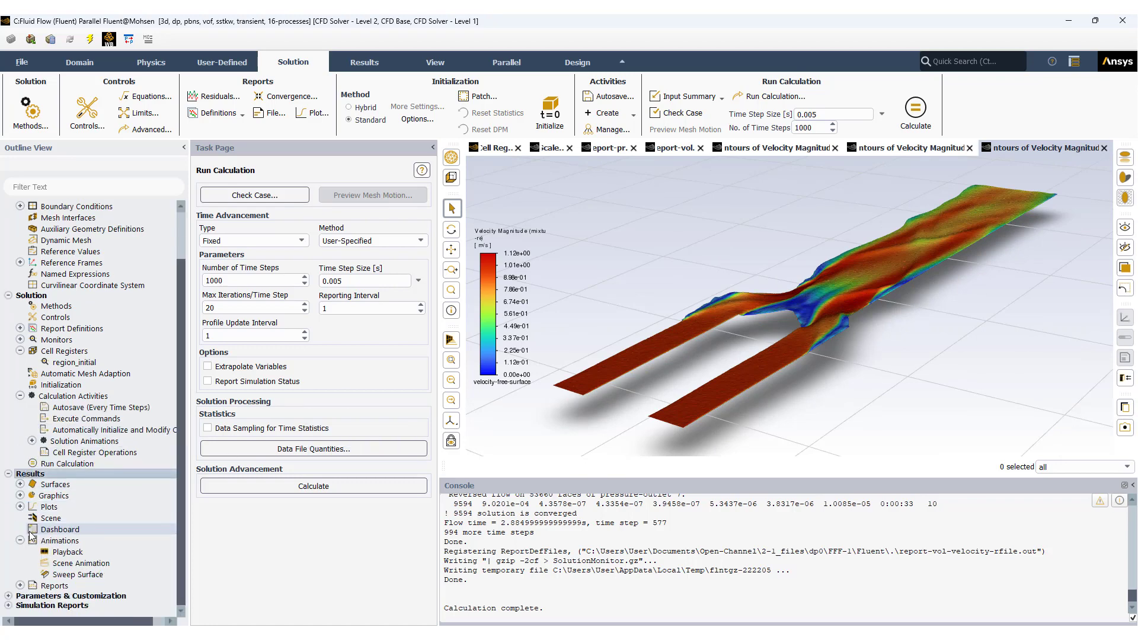
double_click(64, 553)
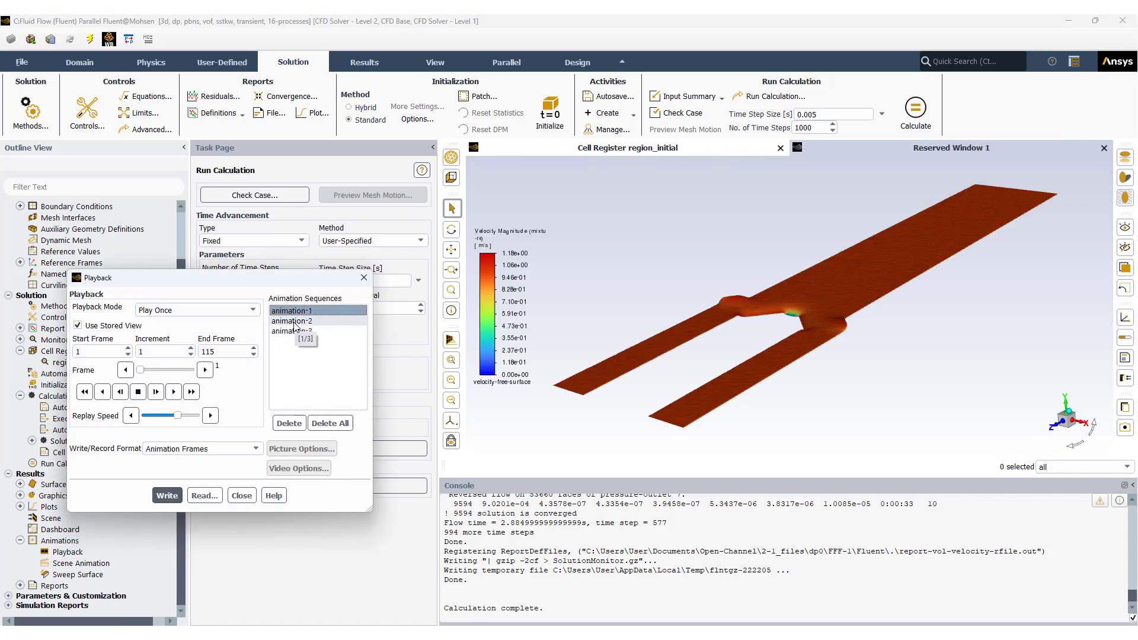
click(294, 321)
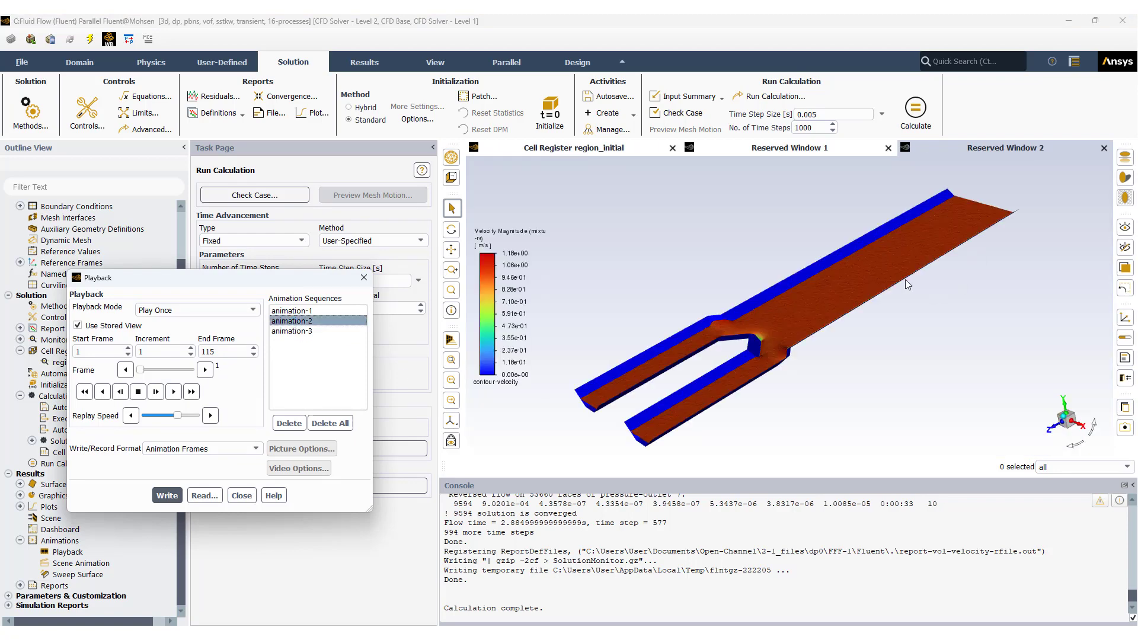
click(173, 392)
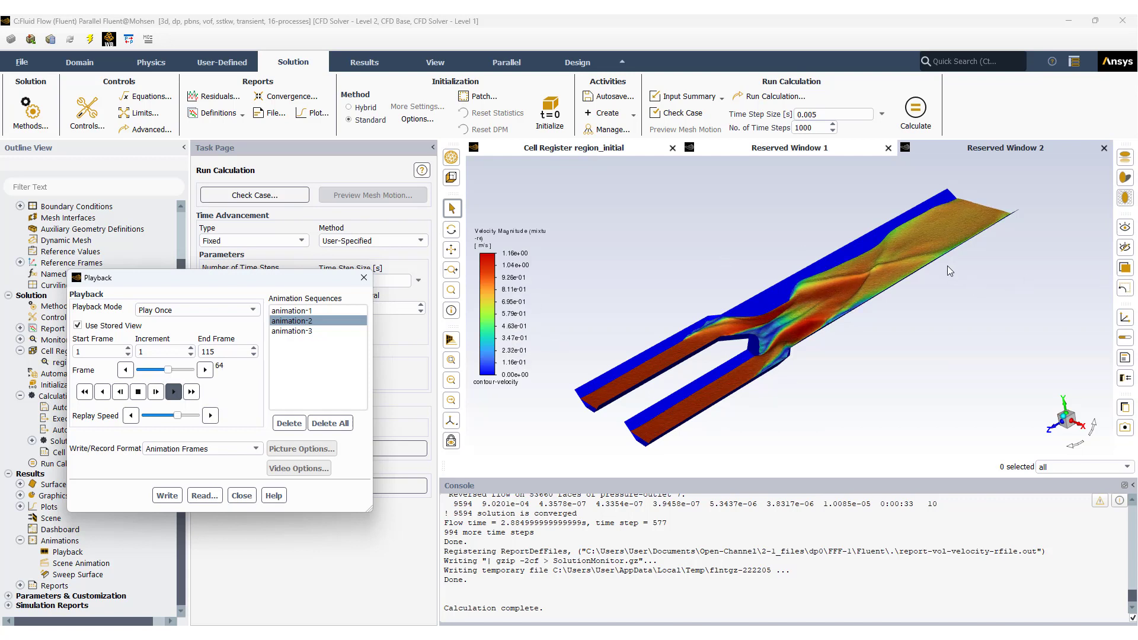
Step: Play the animation-3 sequence at a faster replay speed, replay it, and close the playback settings
click(295, 331)
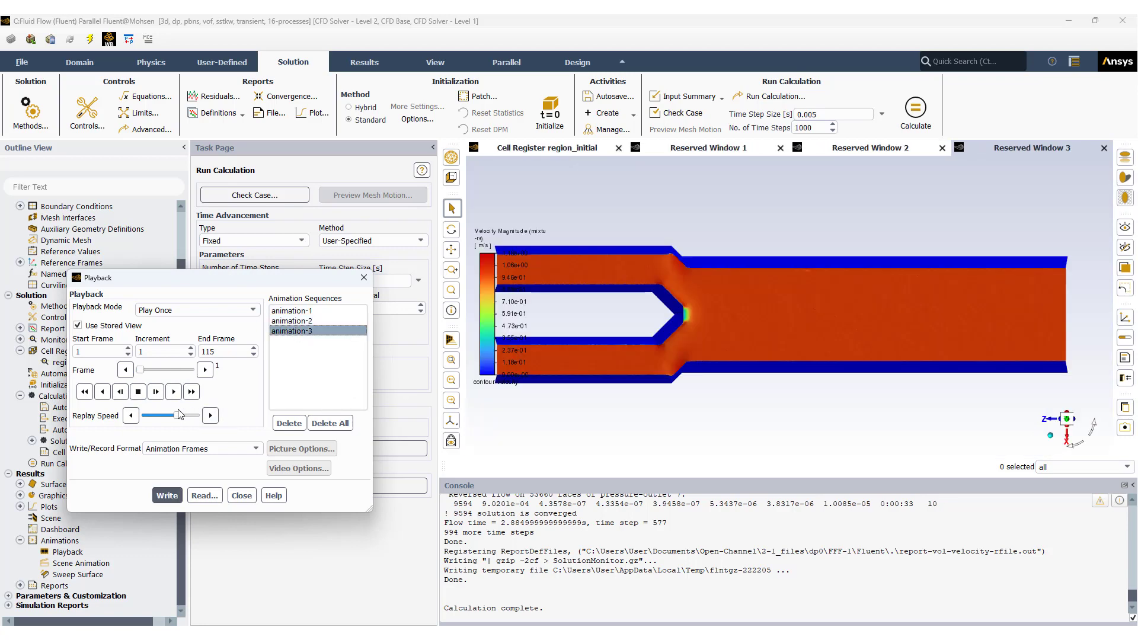
drag(179, 414, 195, 415)
click(173, 393)
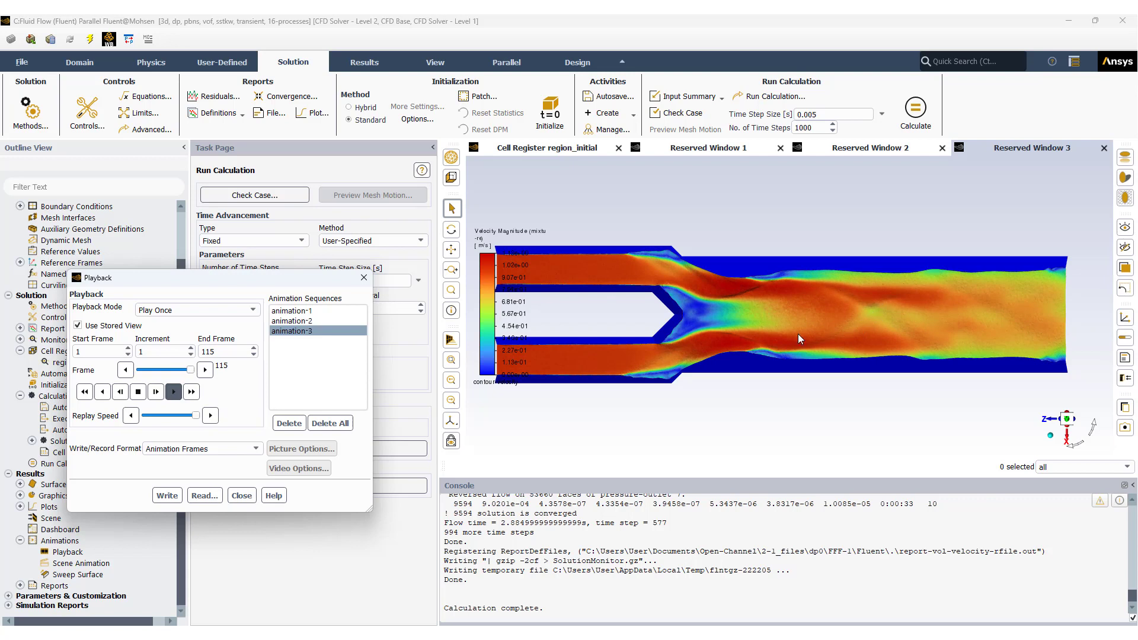
click(173, 392)
click(174, 392)
click(242, 496)
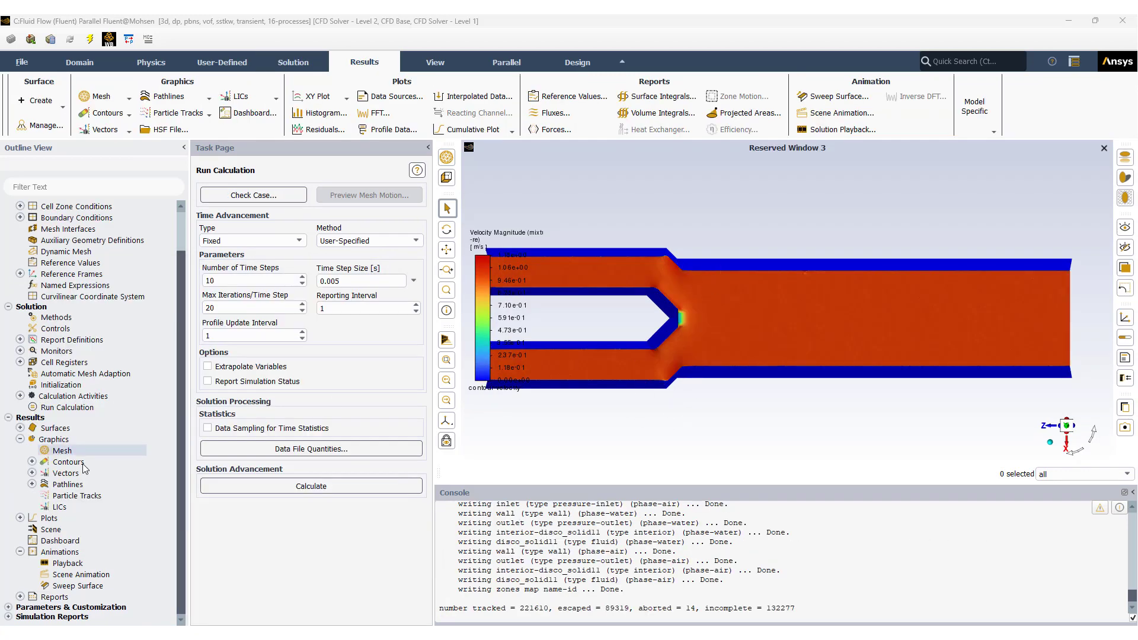
Step: Look through the existing contour, vector and pathline entries under the results graphics
click(32, 462)
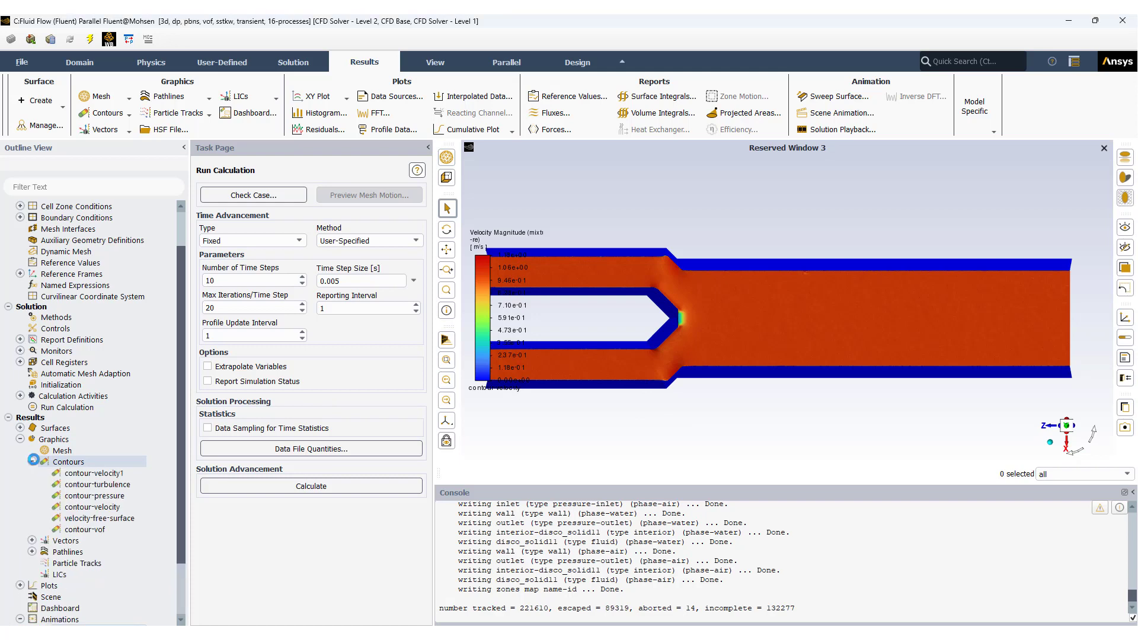
click(32, 462)
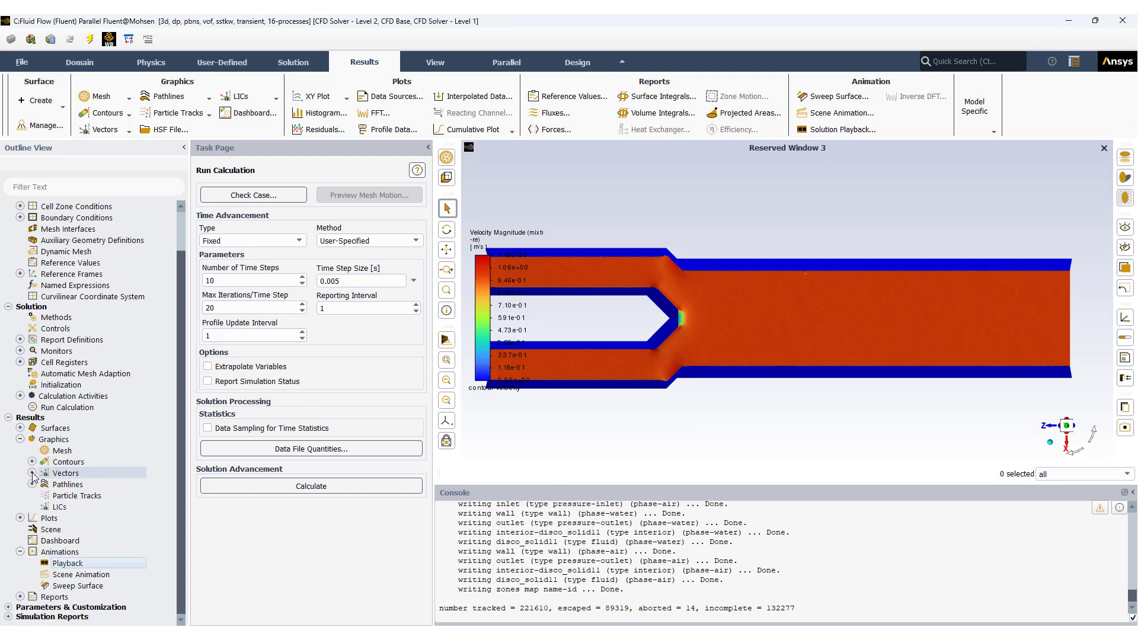
click(32, 474)
click(32, 473)
click(32, 484)
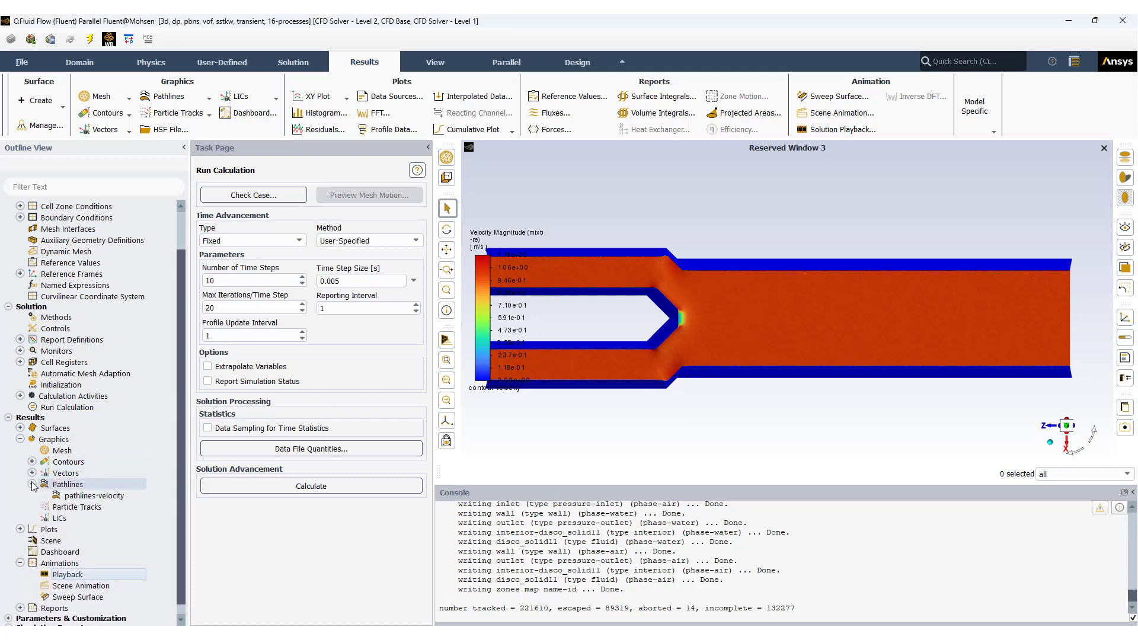
click(32, 484)
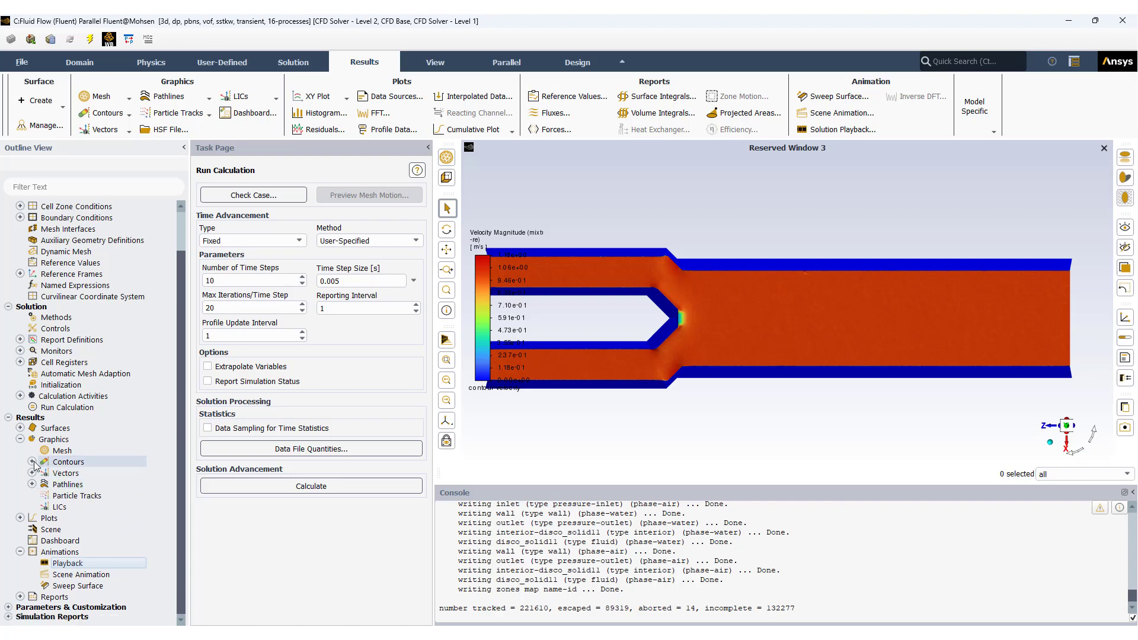
Step: Display the contour-velocity1 plot of mixture Z Velocity on the free-surface, inlet and outlet, and inspect the channel junction closely
click(32, 462)
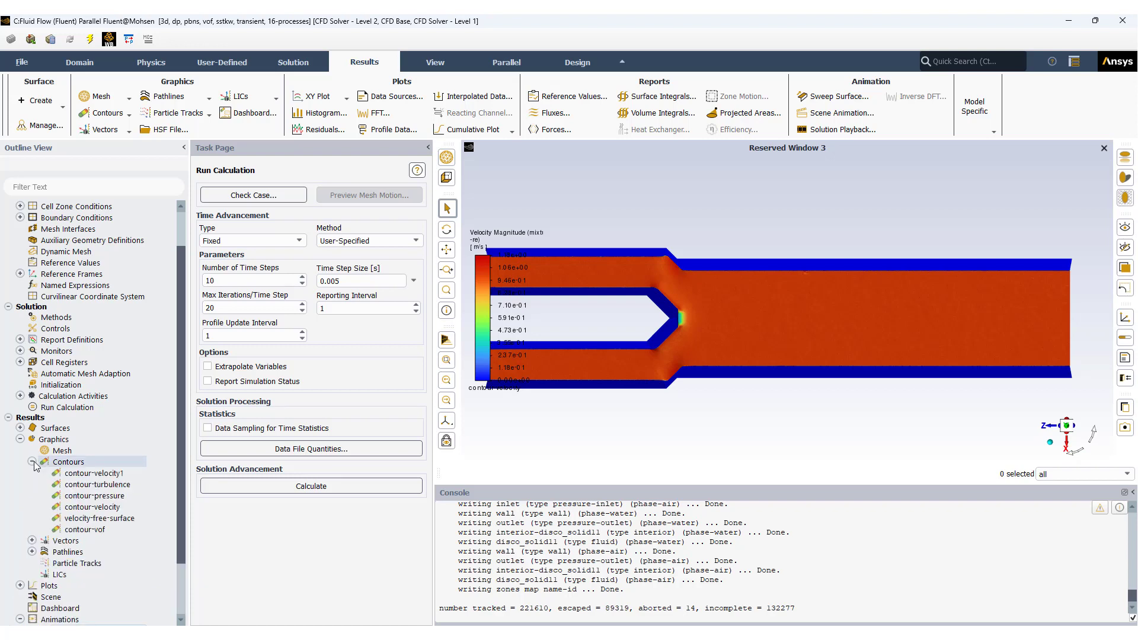
double_click(81, 474)
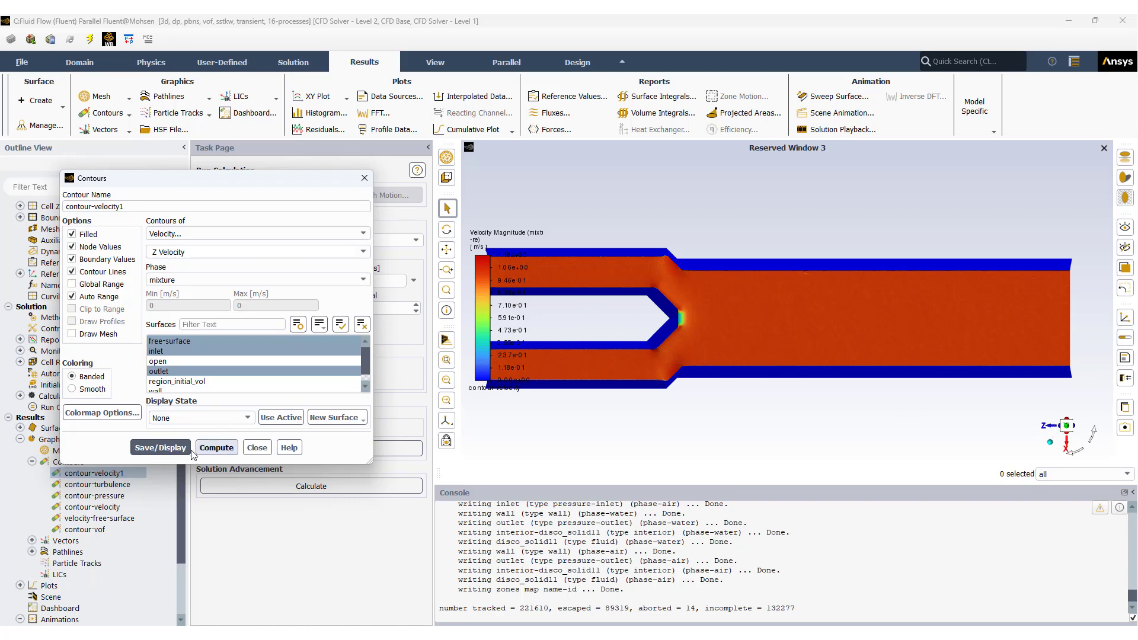
click(160, 447)
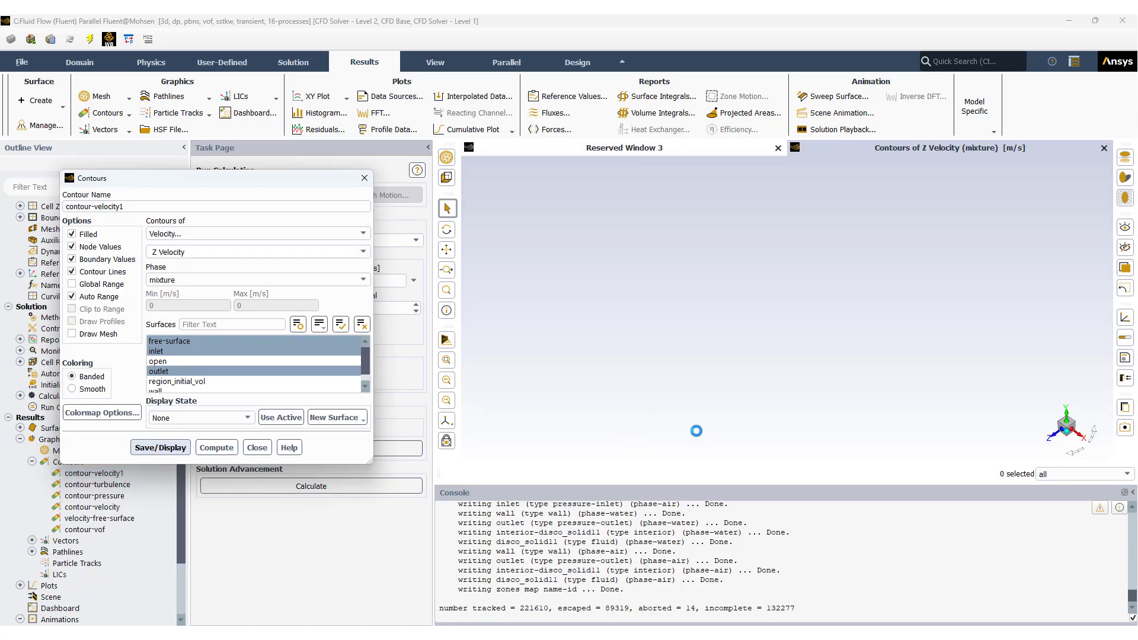
scroll(706, 412, up, 5)
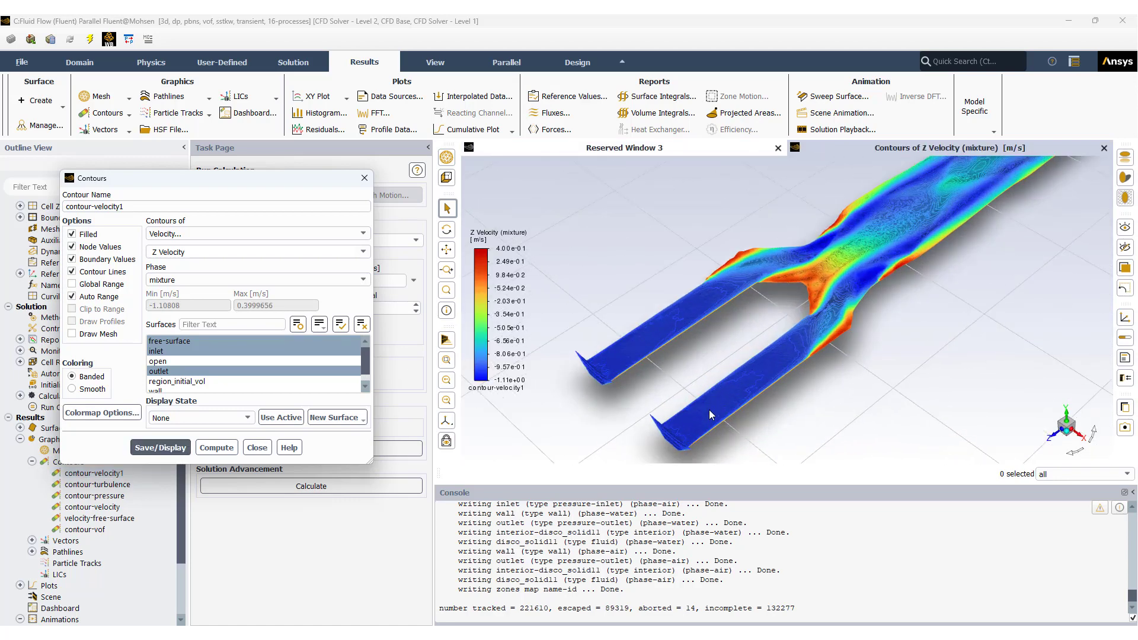
scroll(742, 396, up, 4)
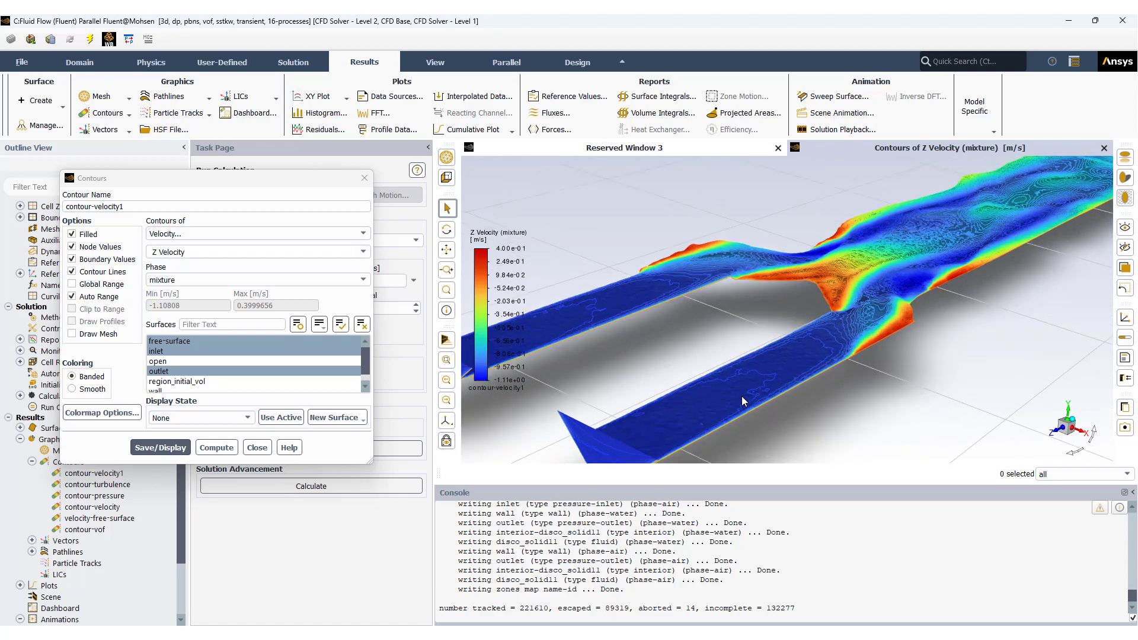
Step: Examine the Z Velocity contour at the channel junction and along the full channel from several angles, and close the contour settings
drag(667, 398, 647, 453)
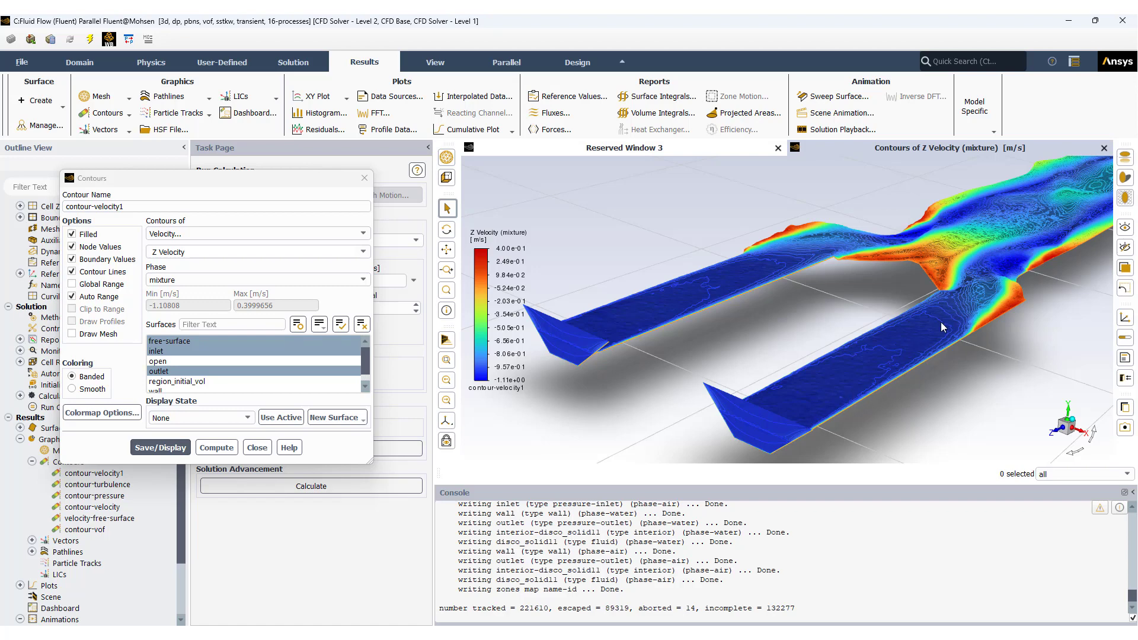
scroll(929, 306, up, 3)
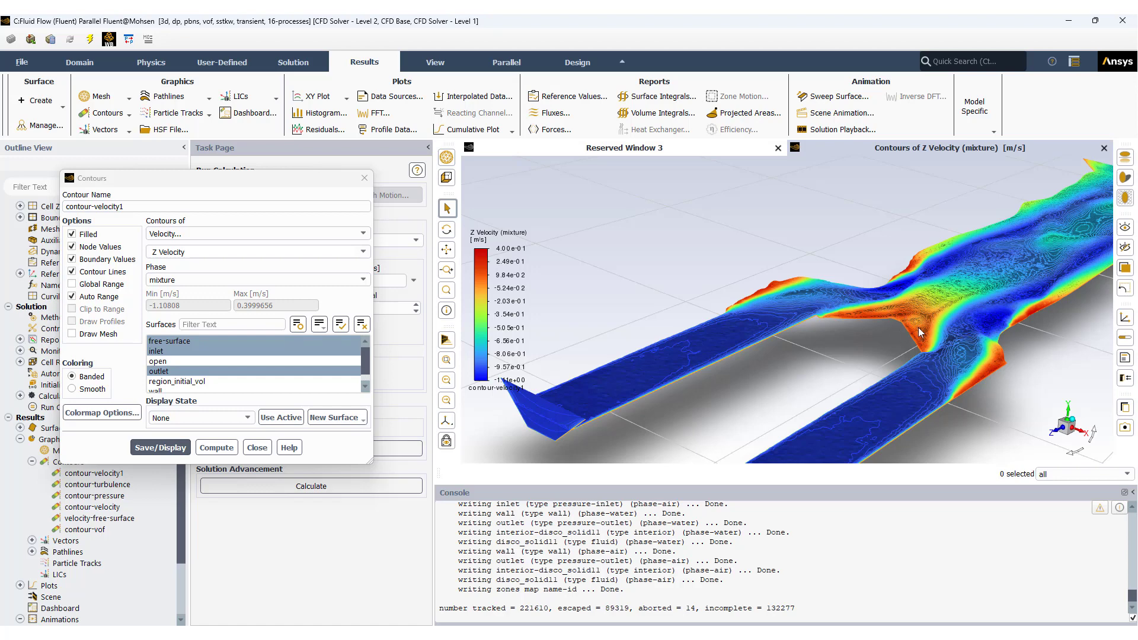
scroll(945, 377, up, 5)
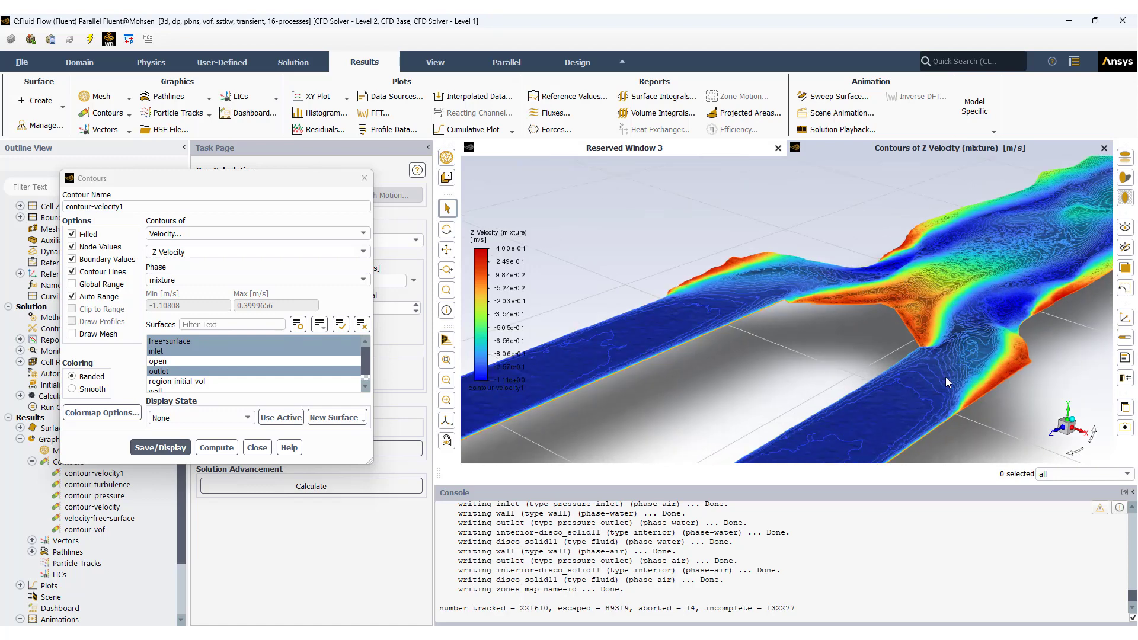
drag(1065, 362, 862, 358)
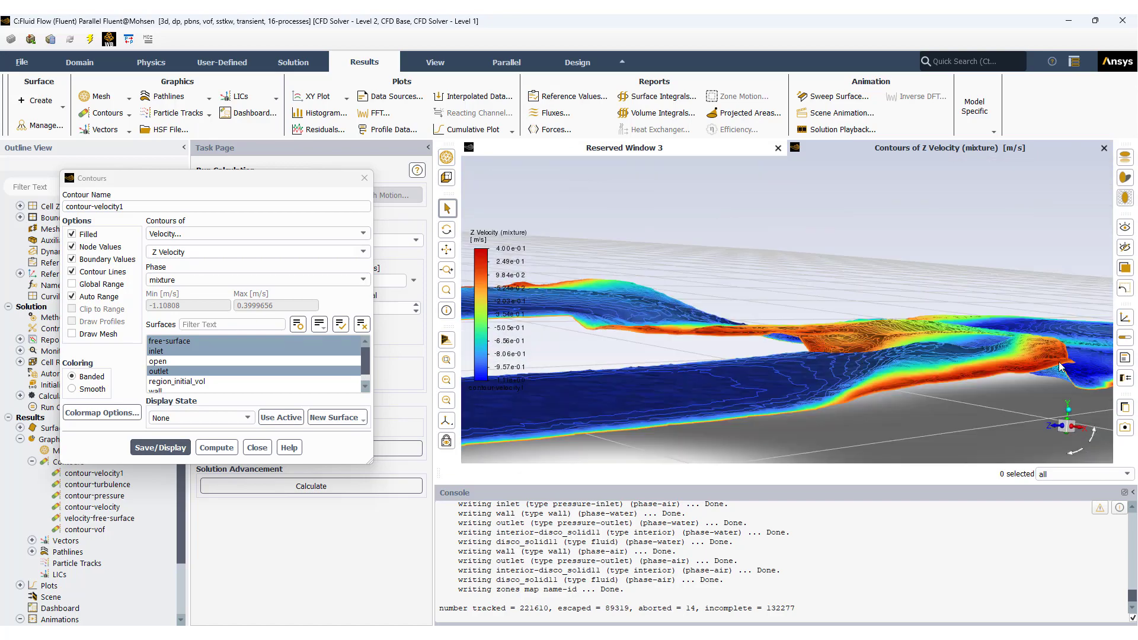
drag(998, 383, 1001, 408)
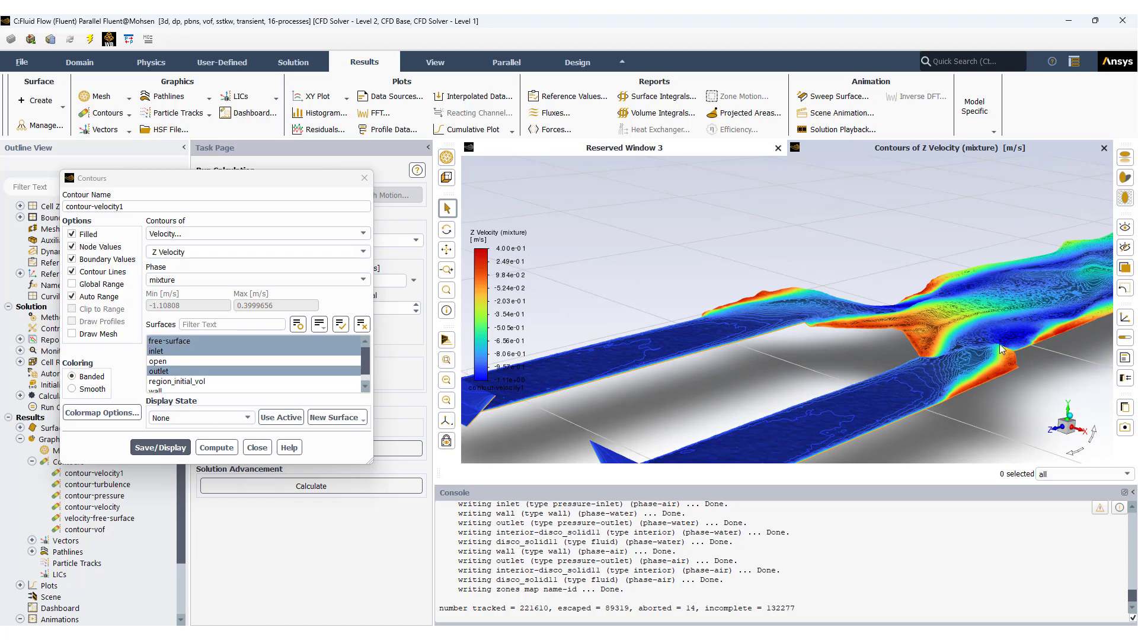
scroll(1000, 348, down, 3)
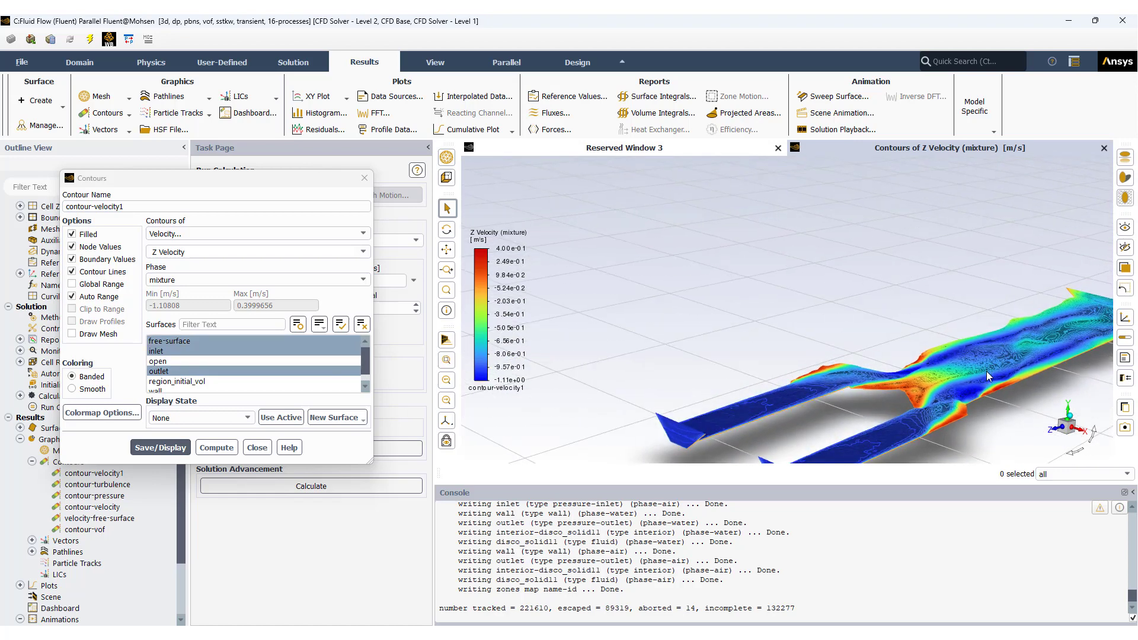
drag(987, 372, 986, 379)
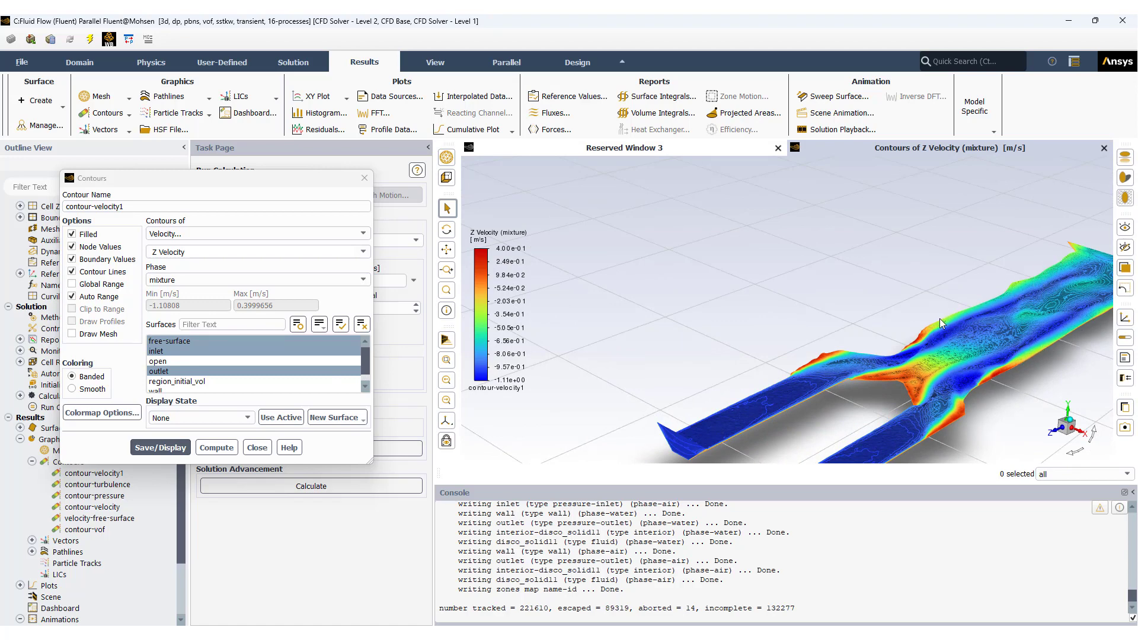
drag(1032, 346, 901, 309)
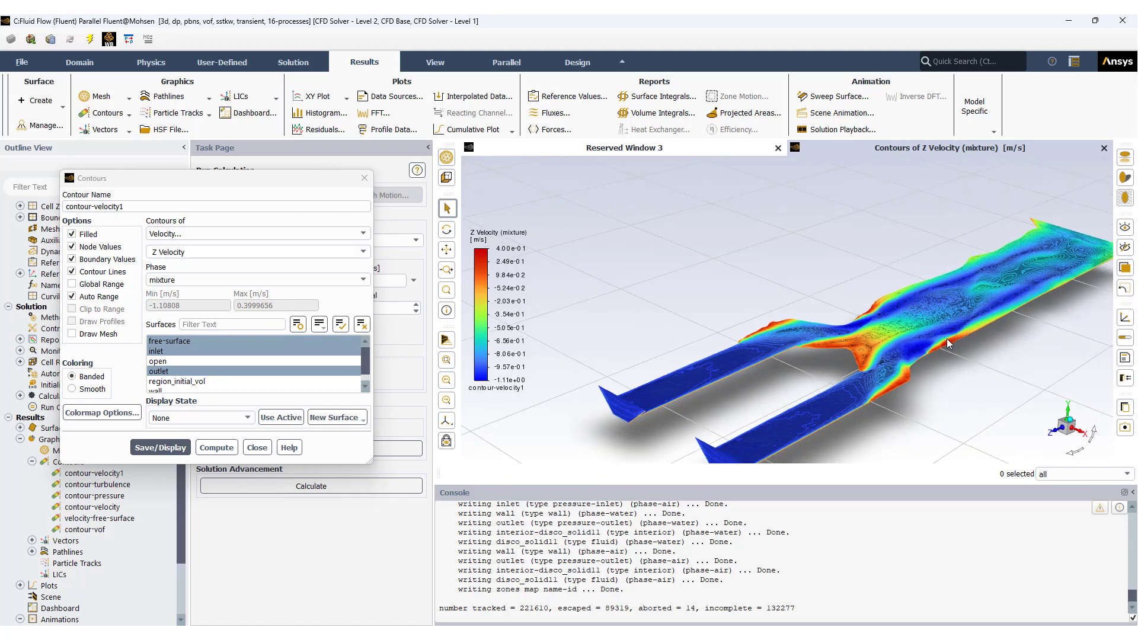
drag(949, 343, 972, 331)
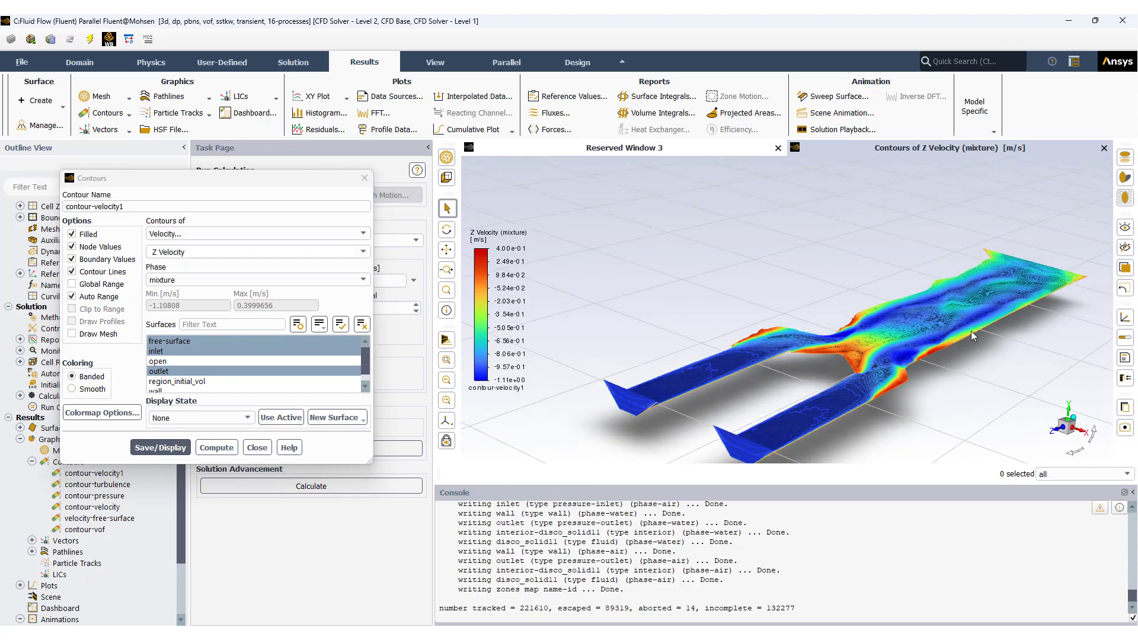
click(251, 451)
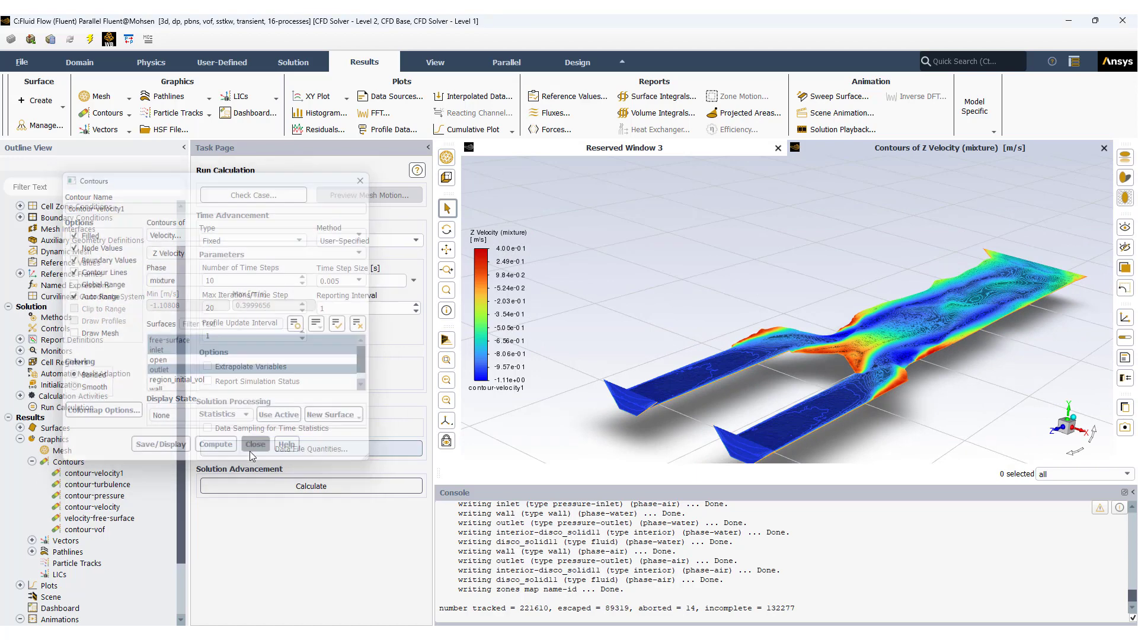
Step: Display the contour-pressure plot of mixture Static Pressure, make the front faces transparent, inspect the channel floor and underside, and close its settings
double_click(96, 498)
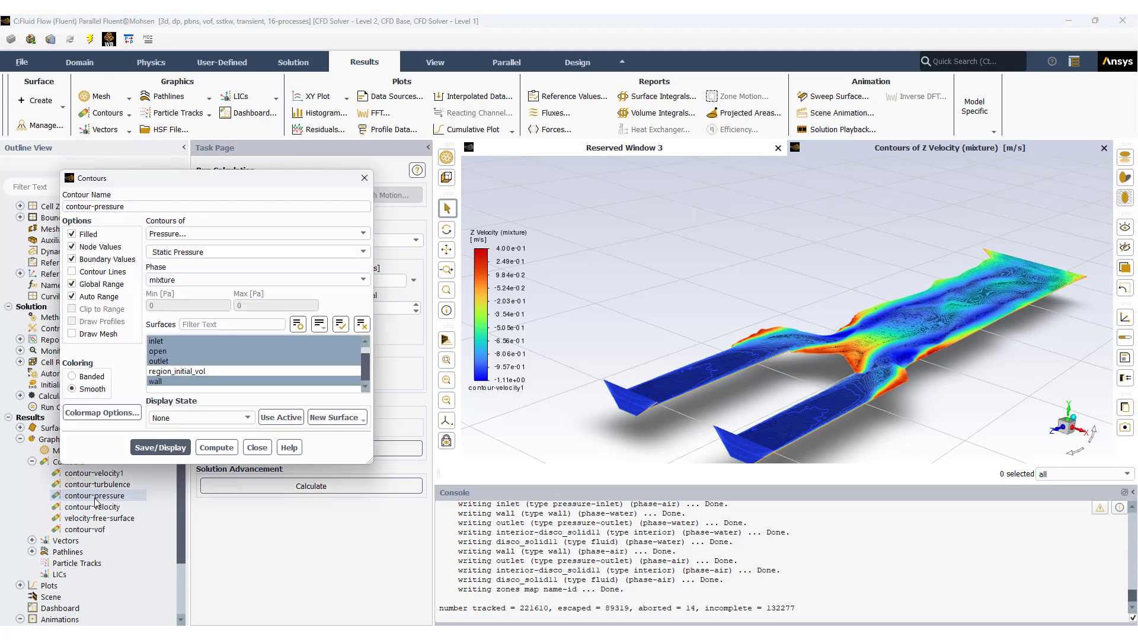
click(159, 449)
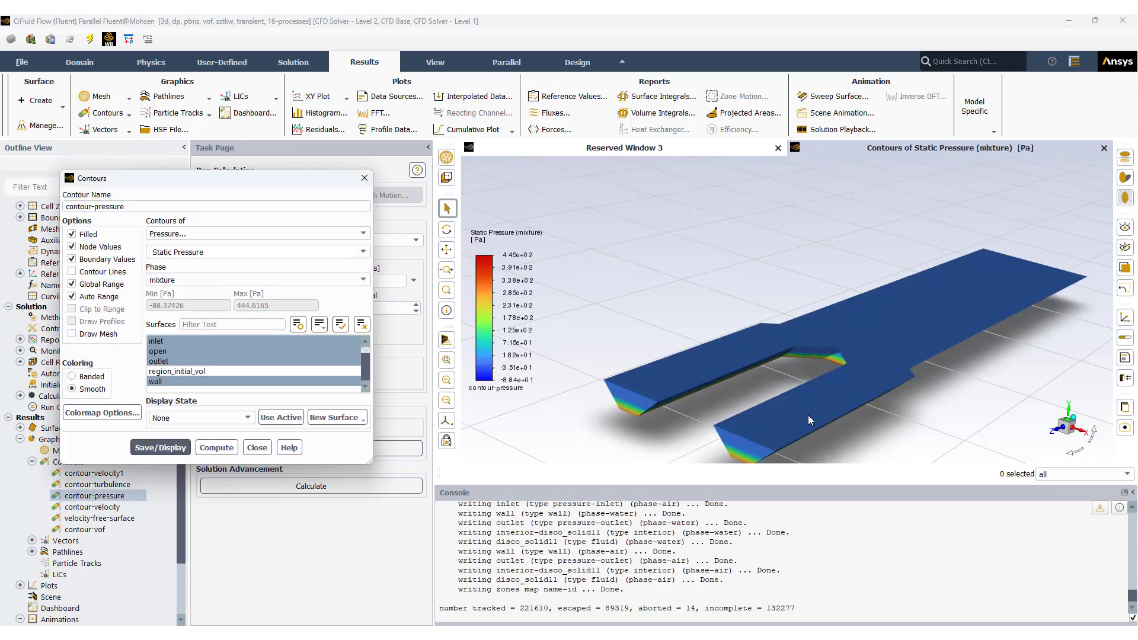
drag(809, 415, 826, 356)
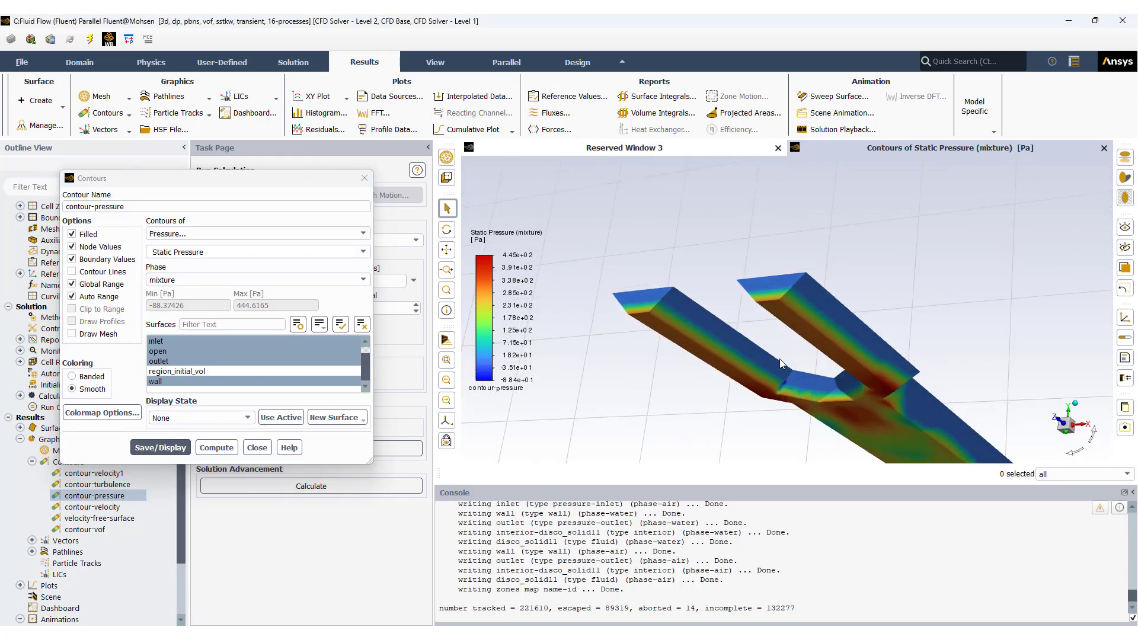
drag(780, 358, 800, 415)
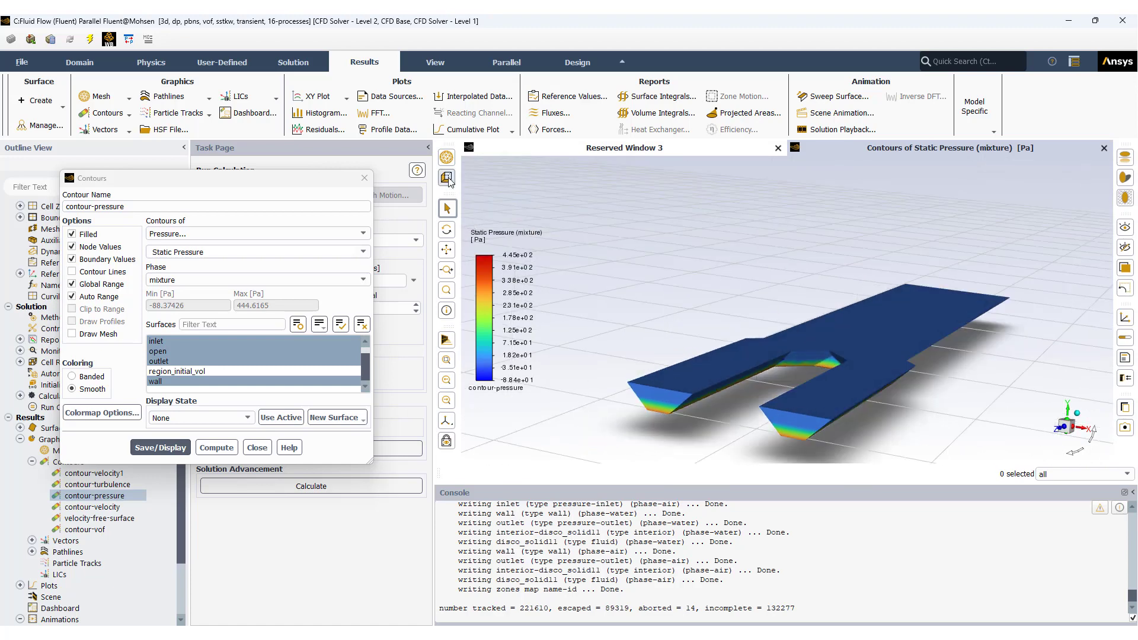
drag(802, 419, 801, 429)
drag(872, 393, 862, 407)
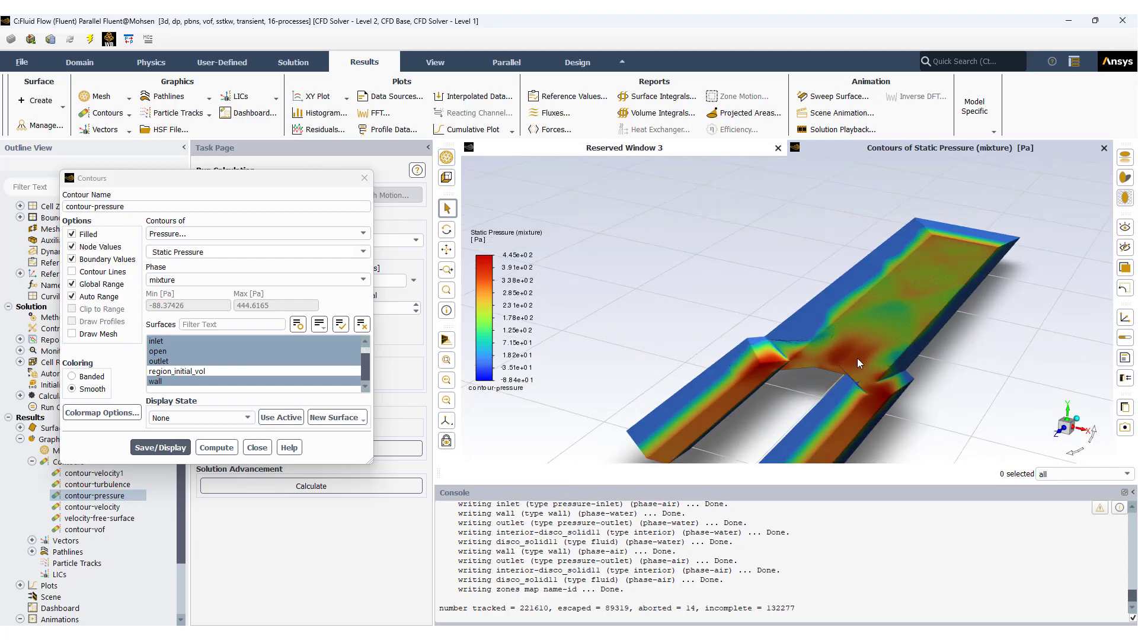
drag(855, 393, 848, 357)
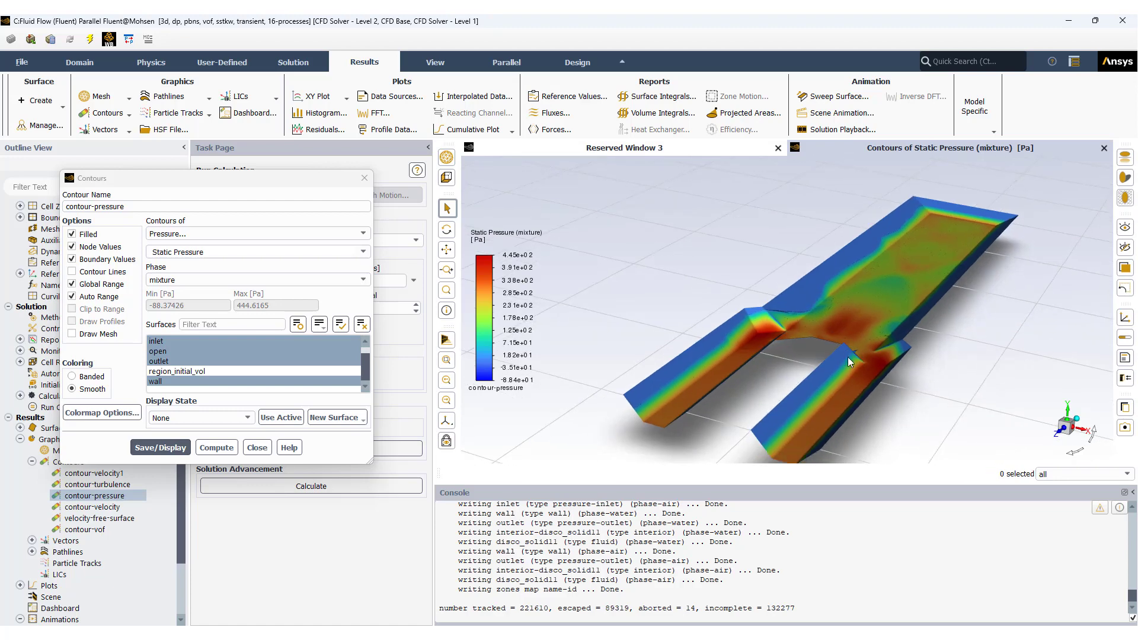
click(255, 448)
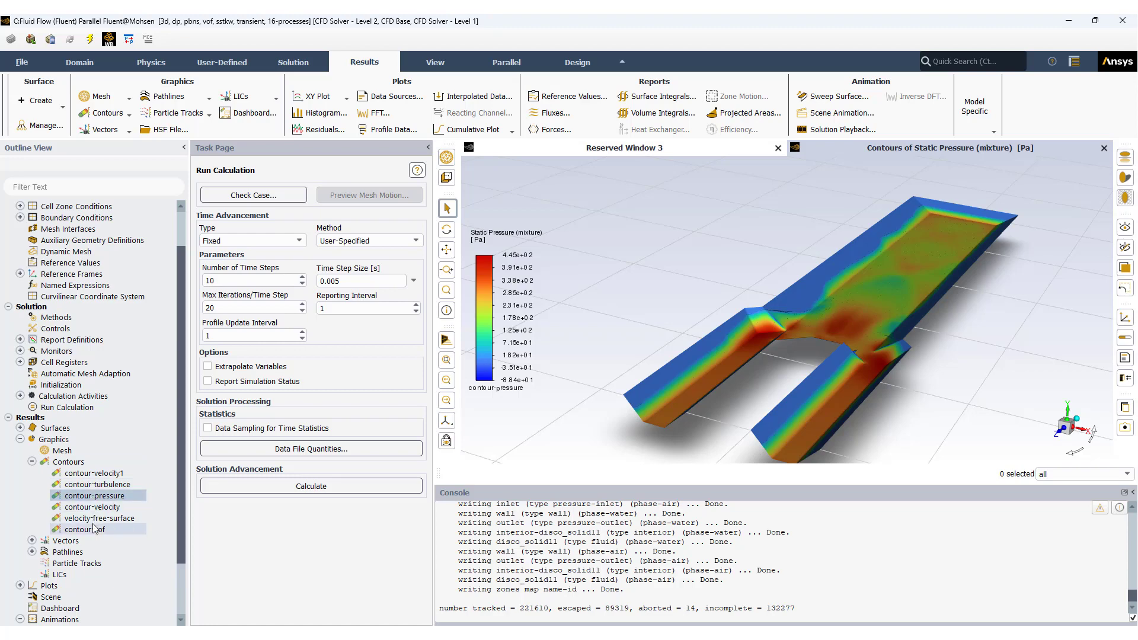
Step: Display the contour-turbulence plot of mixture Turbulent Intensity and inspect the channels from above and below
double_click(99, 486)
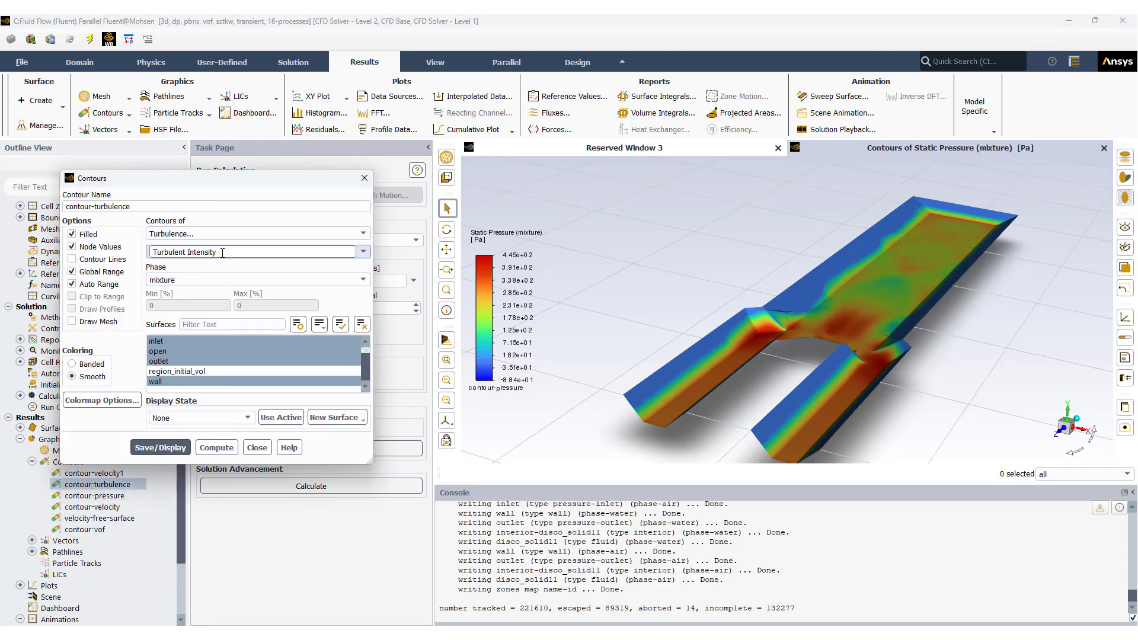
click(166, 450)
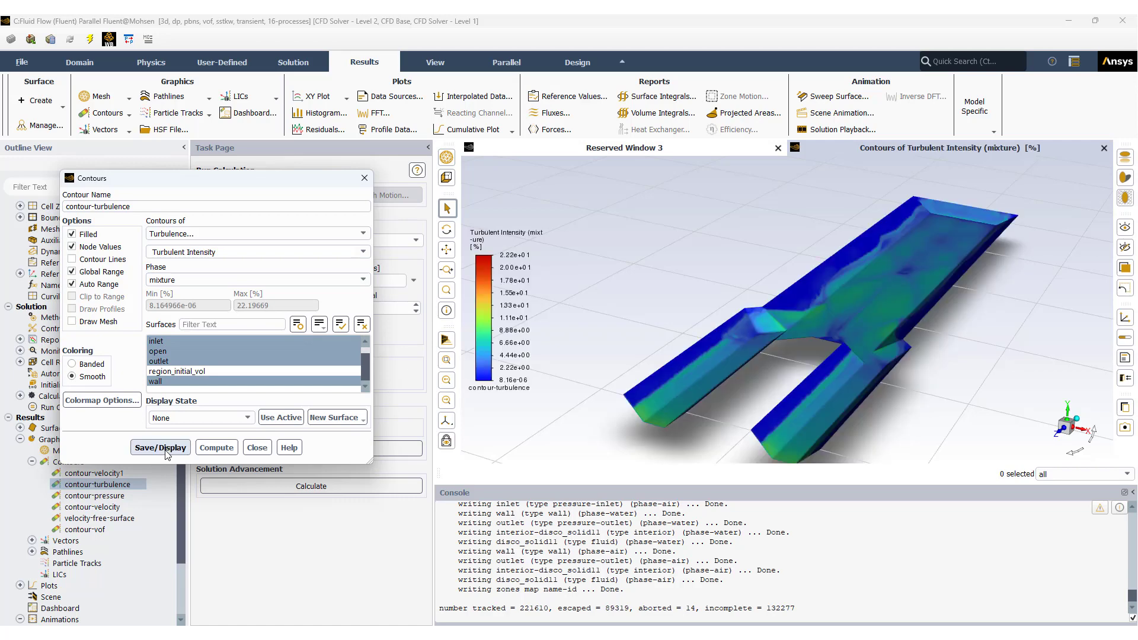
mouse_move(851, 403)
mouse_down()
mouse_move(874, 387)
mouse_move(859, 411)
mouse_up()
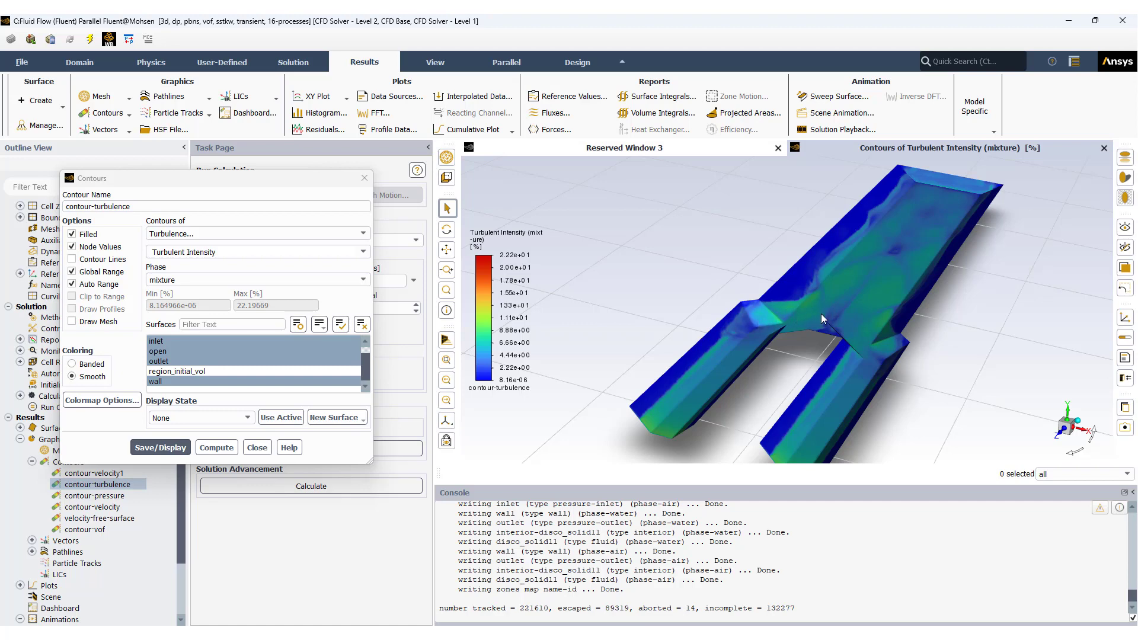
drag(859, 362, 900, 325)
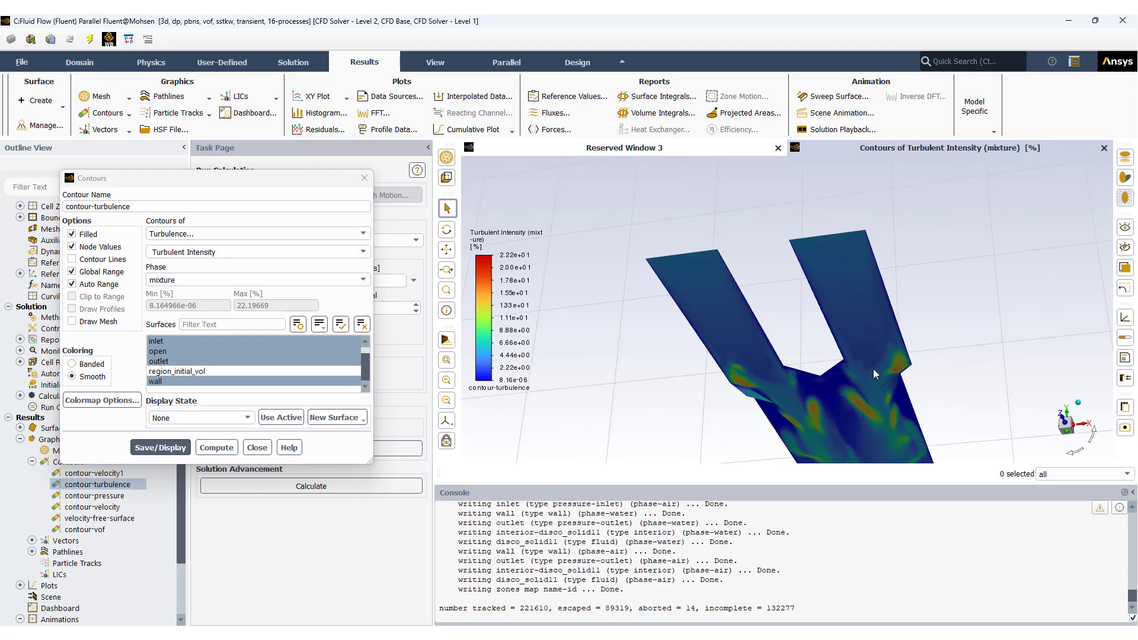
drag(874, 372, 855, 456)
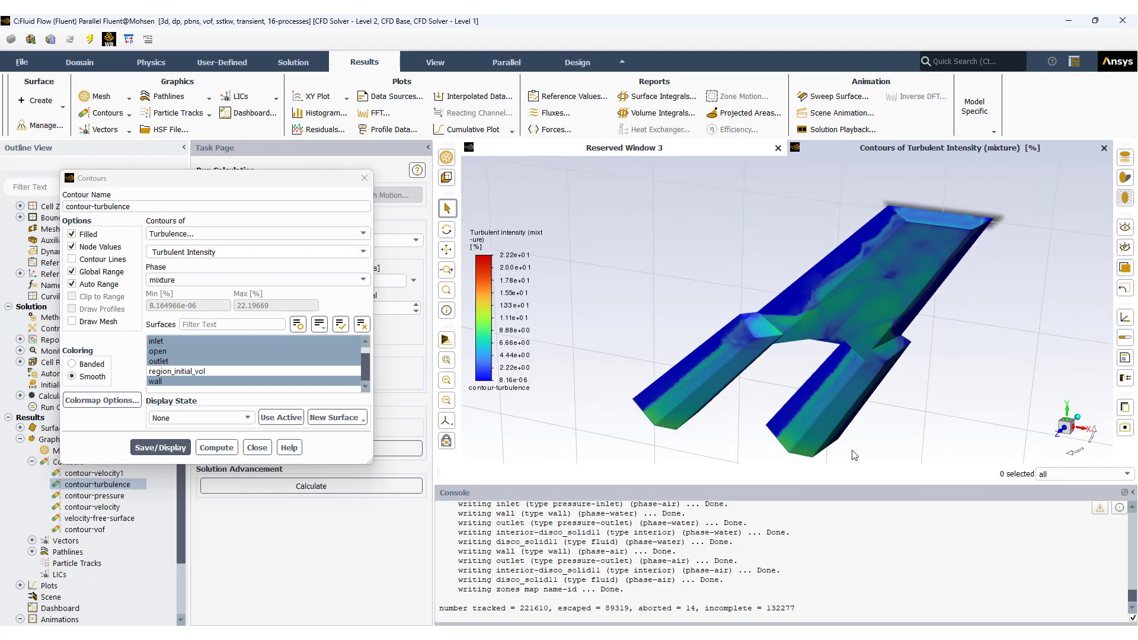
Step: Make the front faces opaque again, inspect the turbulent intensity across the channel top, and close the contour settings
click(448, 180)
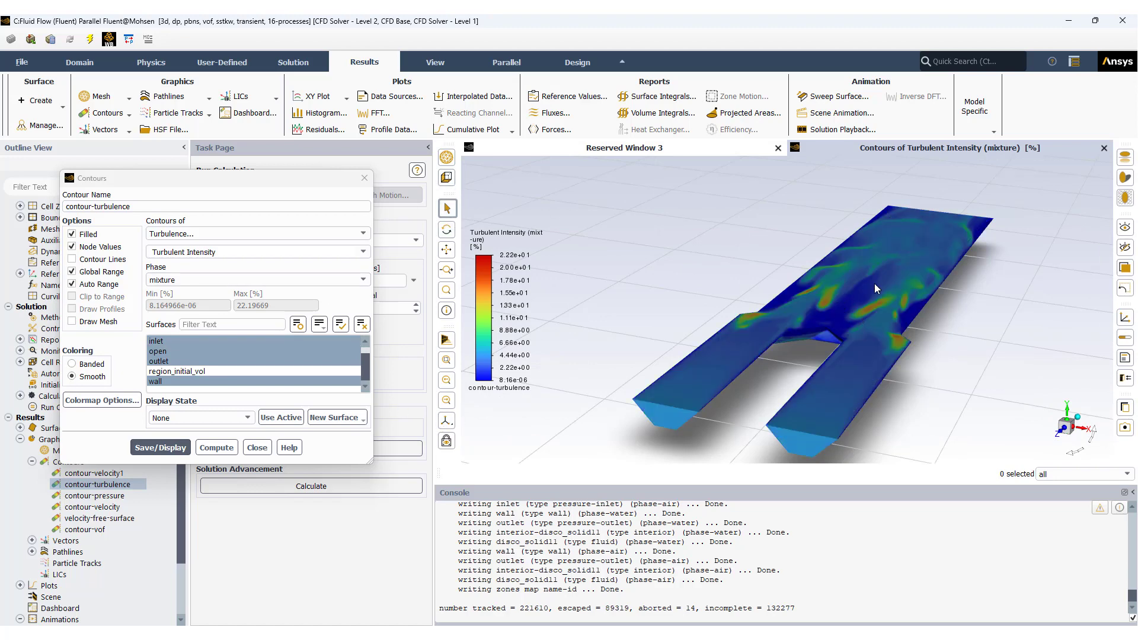
drag(863, 361, 855, 313)
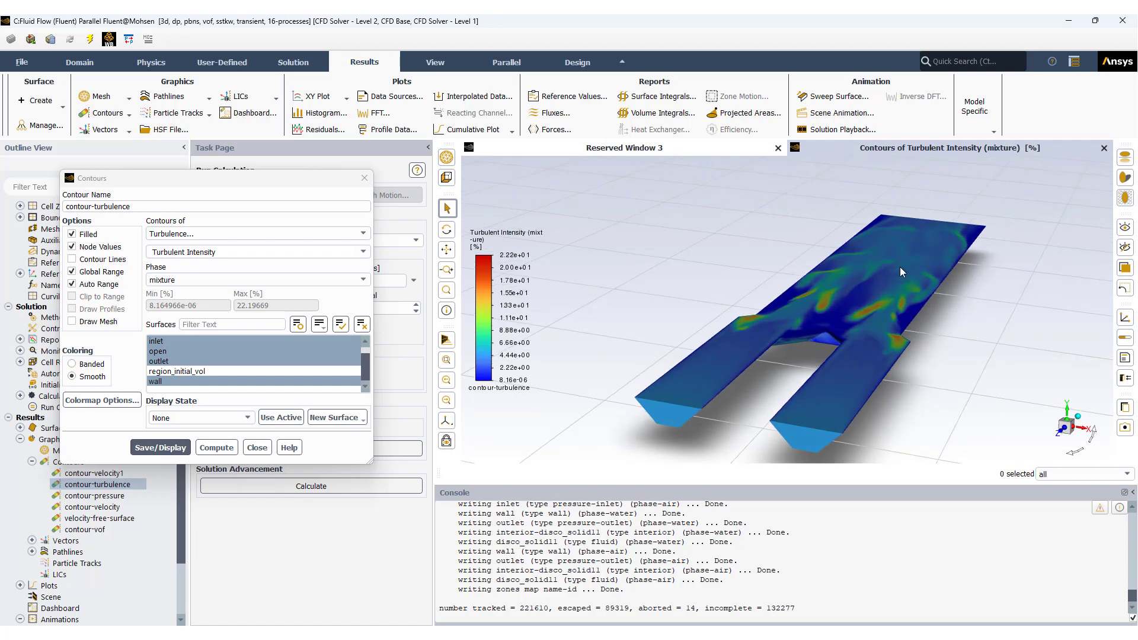
mouse_move(769, 387)
mouse_down()
mouse_move(770, 374)
mouse_move(769, 389)
mouse_up()
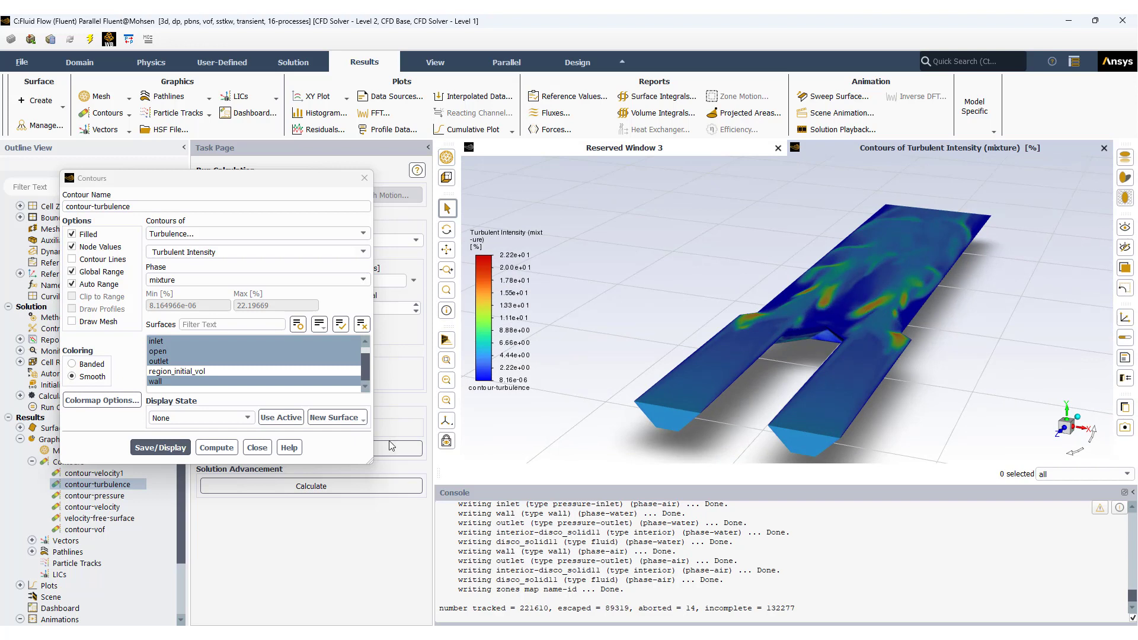
click(260, 449)
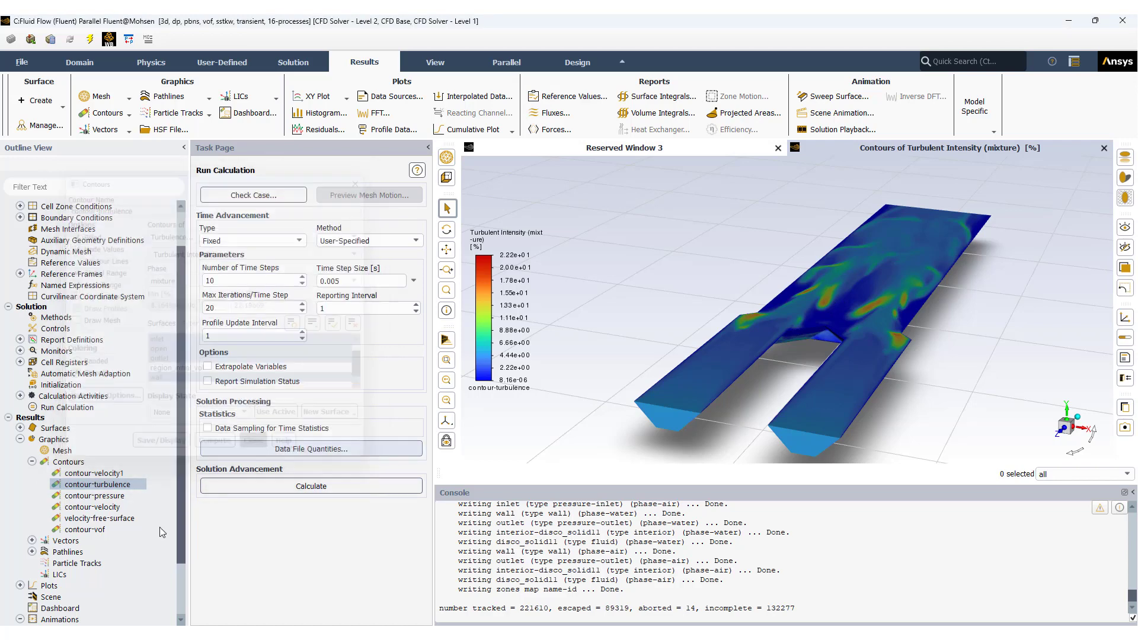
Step: Display the vector-z-velocity plot colored by mixture Z Velocity, adding free-surface to the inlet, outlet and region_initial_vol surfaces
click(32, 462)
click(32, 474)
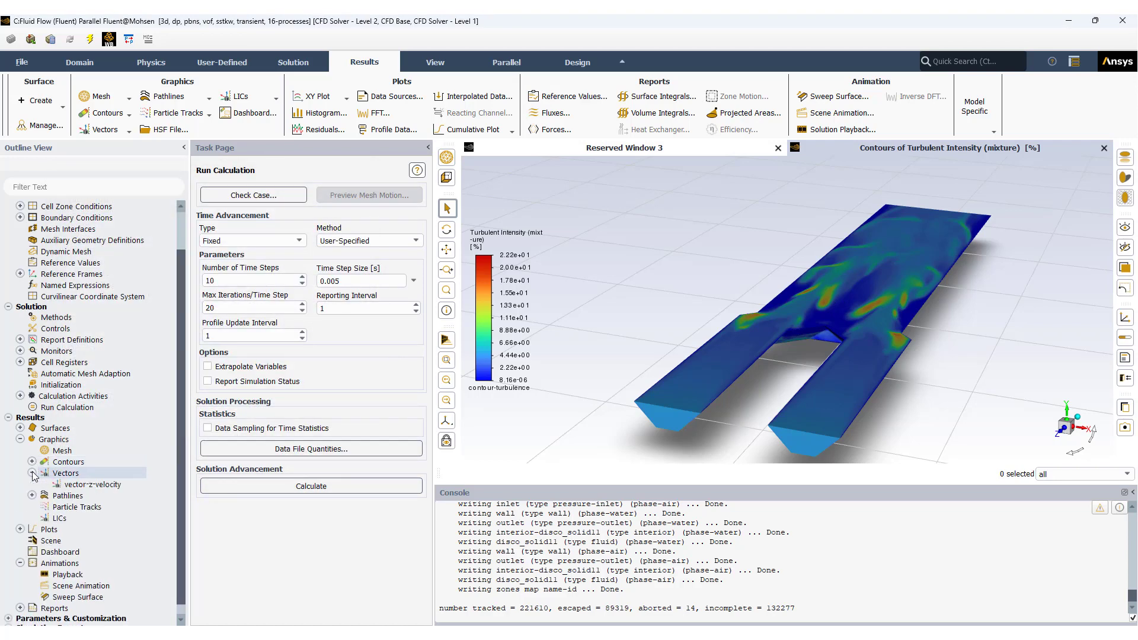
double_click(86, 485)
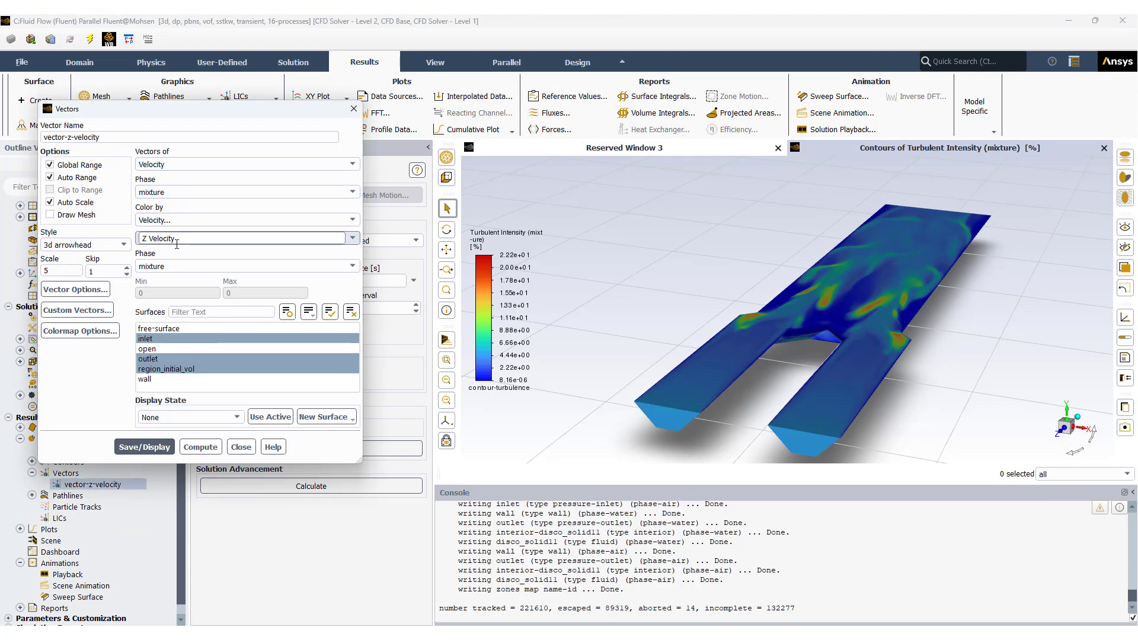
click(150, 452)
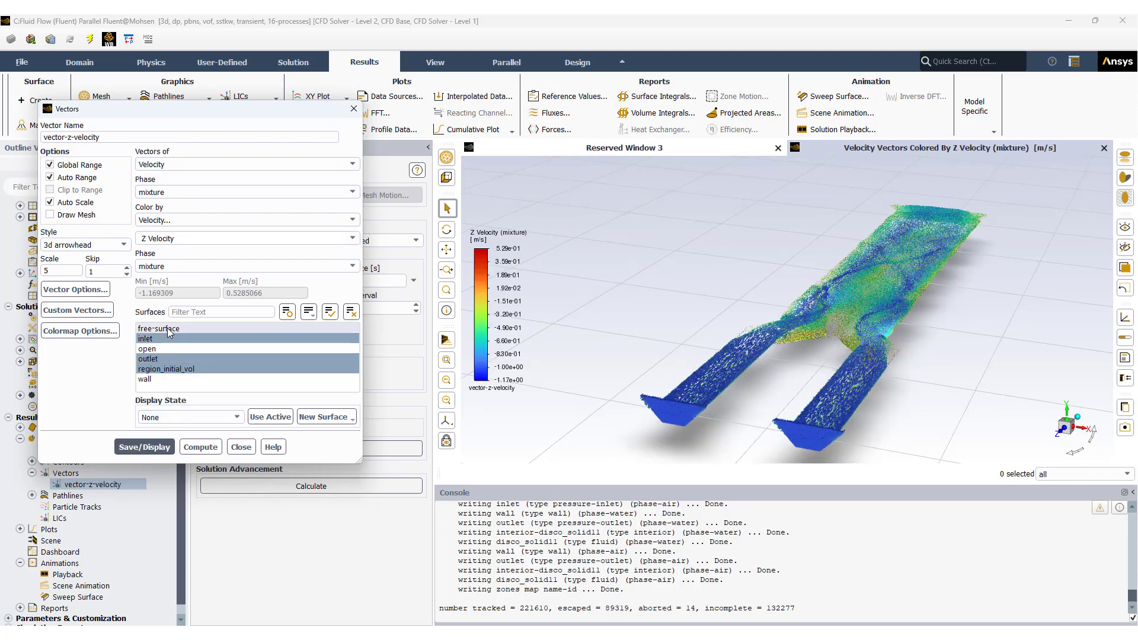
click(169, 330)
click(156, 452)
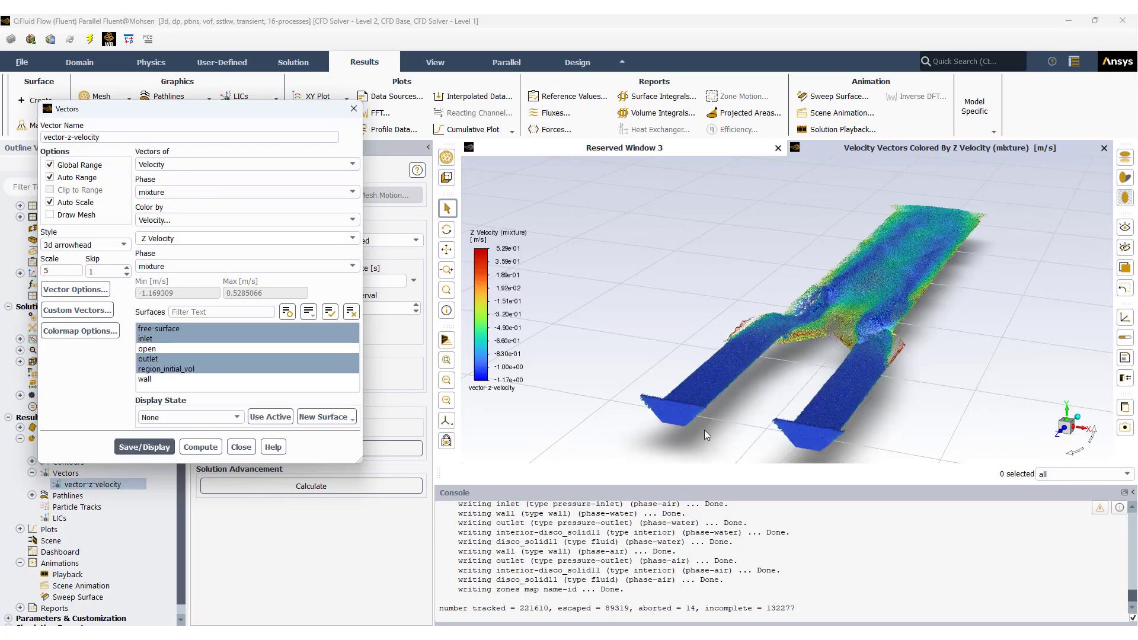
Step: Examine the velocity vectors at the channel junction and closely inspect their directions along the side branch's outer edge
scroll(704, 429, down, 3)
scroll(849, 396, up, 3)
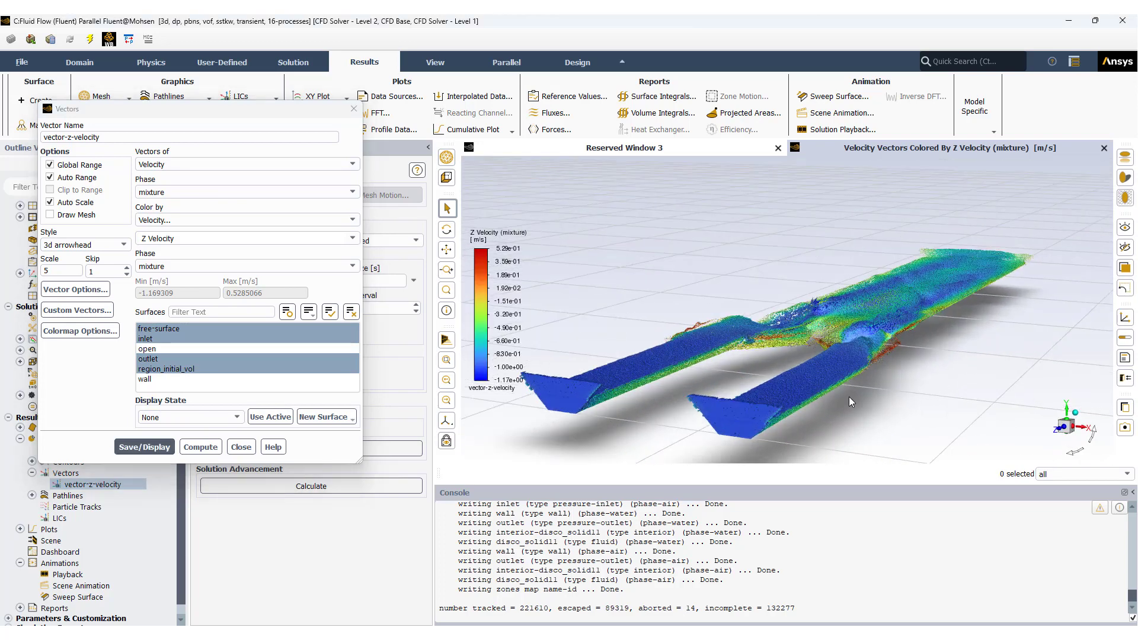
scroll(893, 408, up, 3)
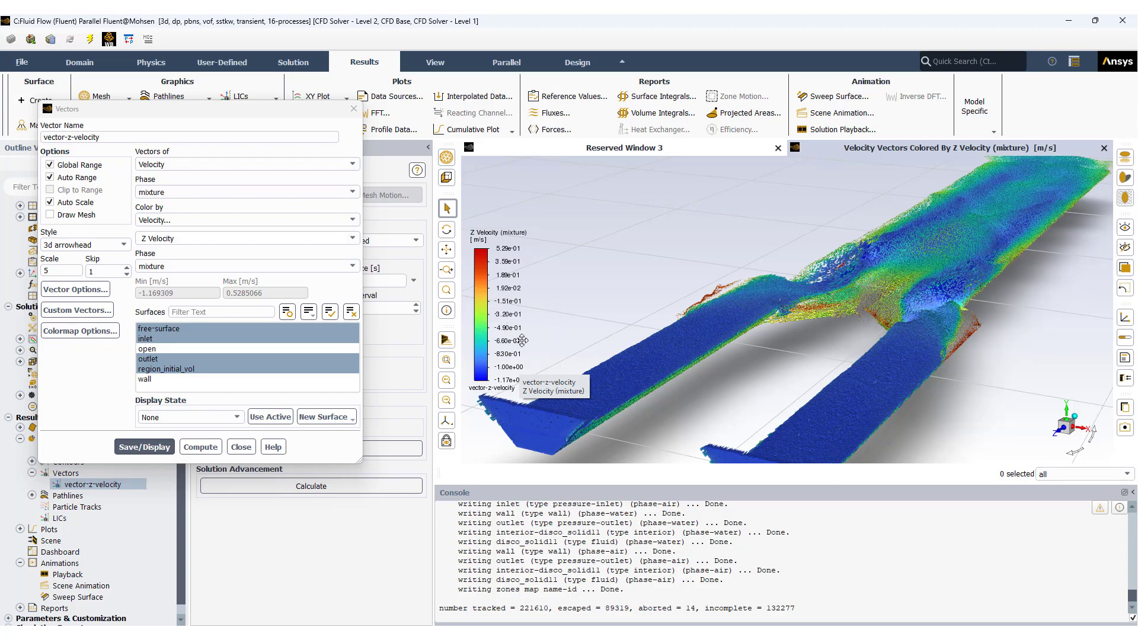
scroll(853, 365, up, 2)
scroll(853, 365, up, 5)
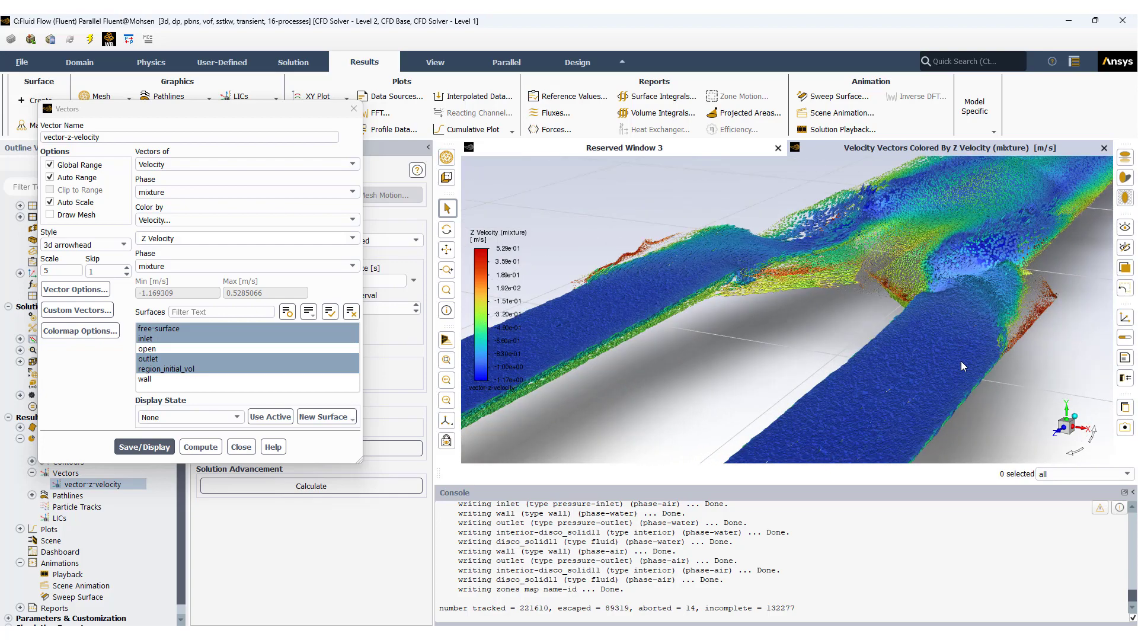
scroll(956, 379, up, 6)
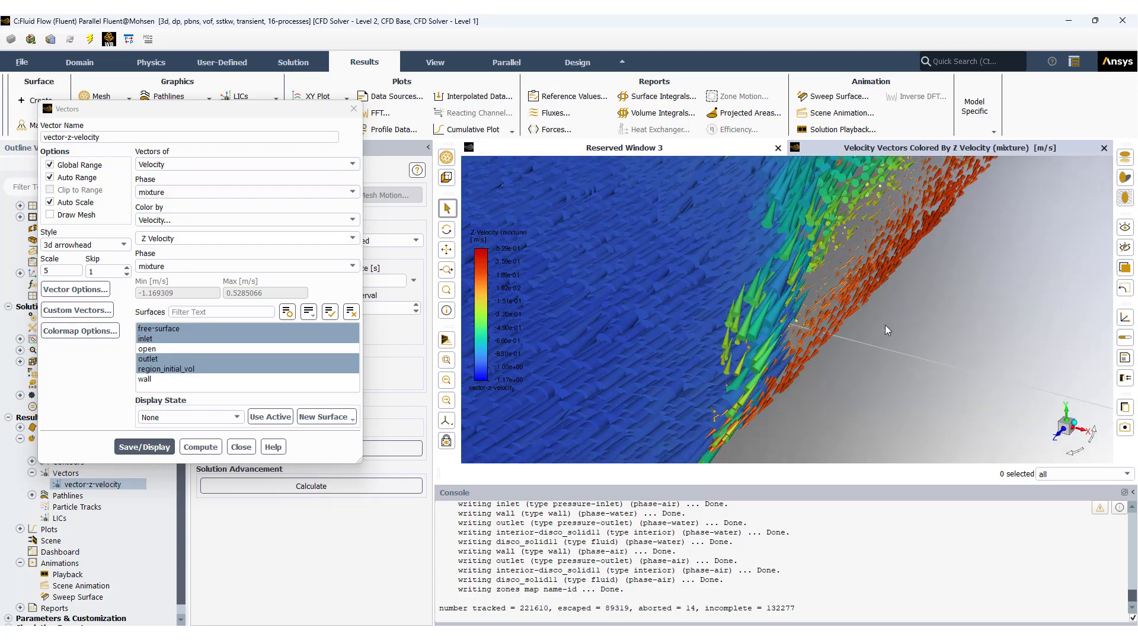
scroll(848, 380, up, 3)
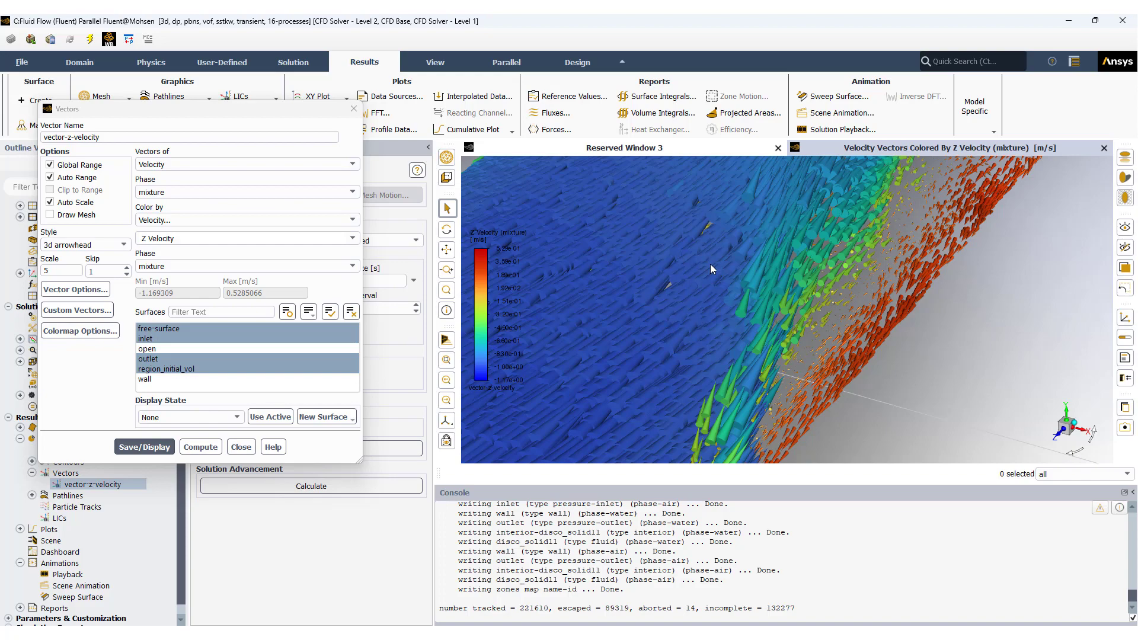
Step: Examine the Z-velocity vectors between the two branches at the junction, both from above and from a low side angle
scroll(703, 326, down, 10)
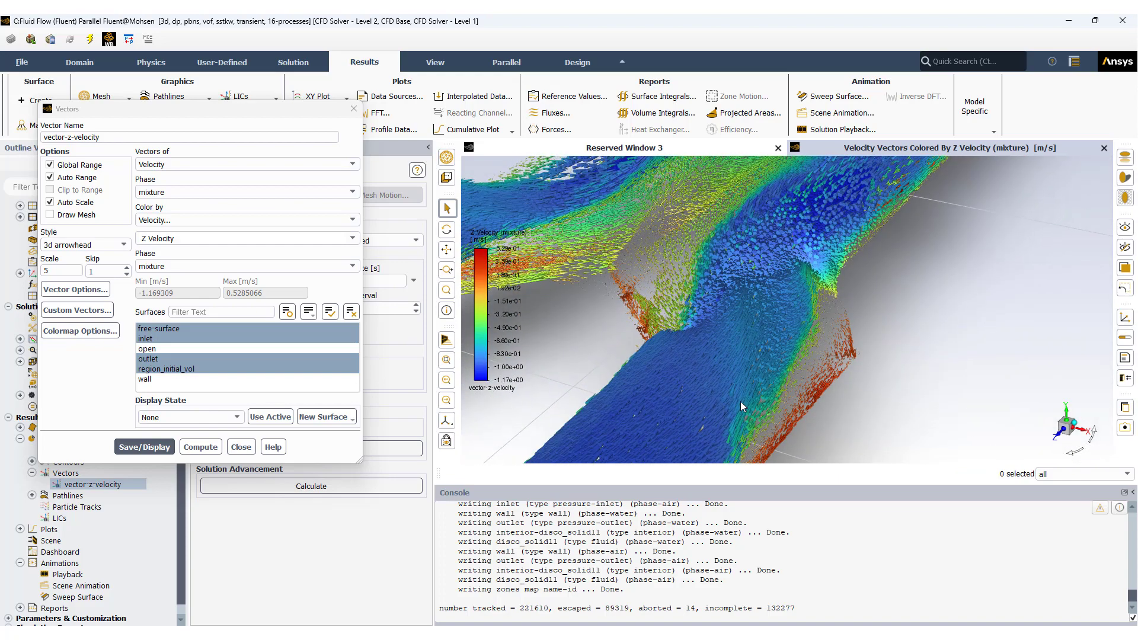
scroll(741, 401, up, 3)
drag(706, 317, 643, 328)
scroll(617, 313, up, 6)
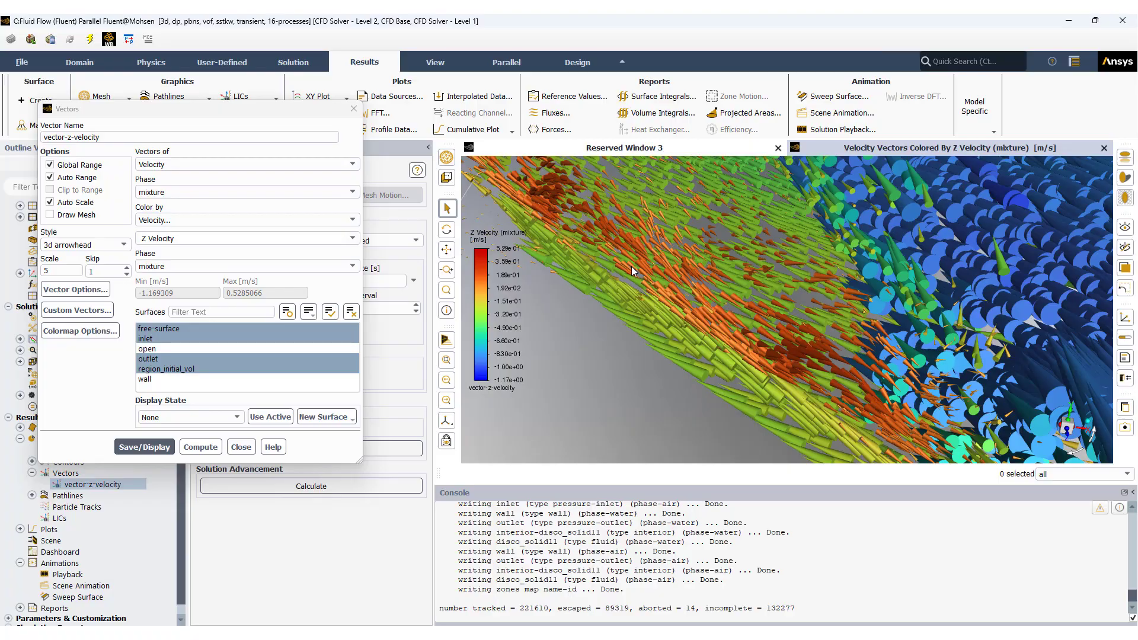
scroll(631, 265, down, 4)
drag(741, 330, 719, 289)
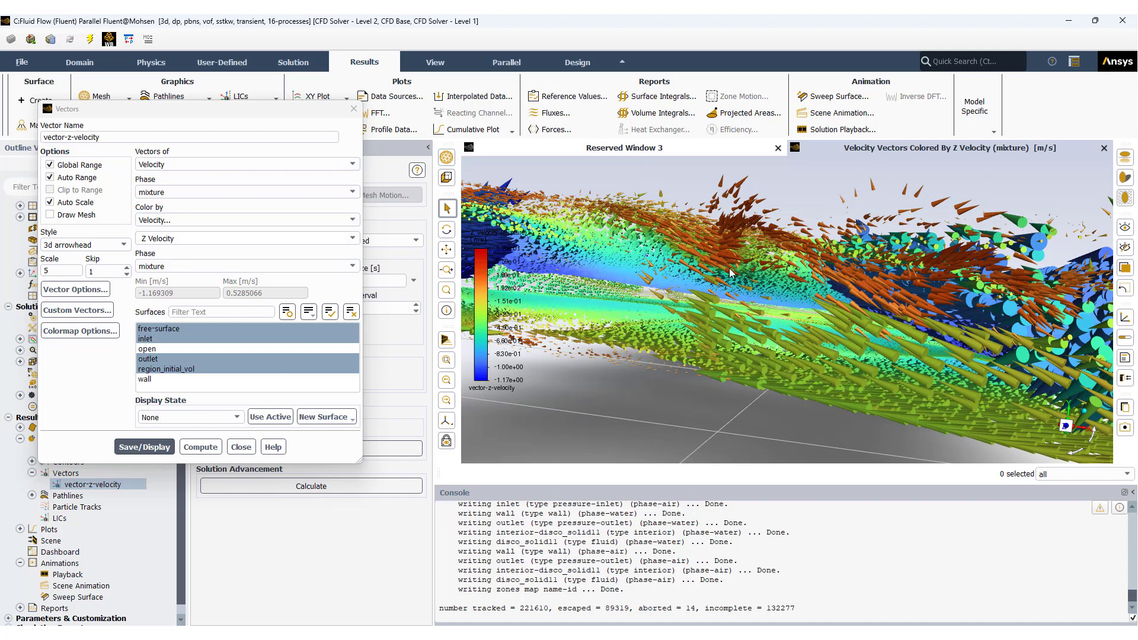
drag(832, 344, 803, 388)
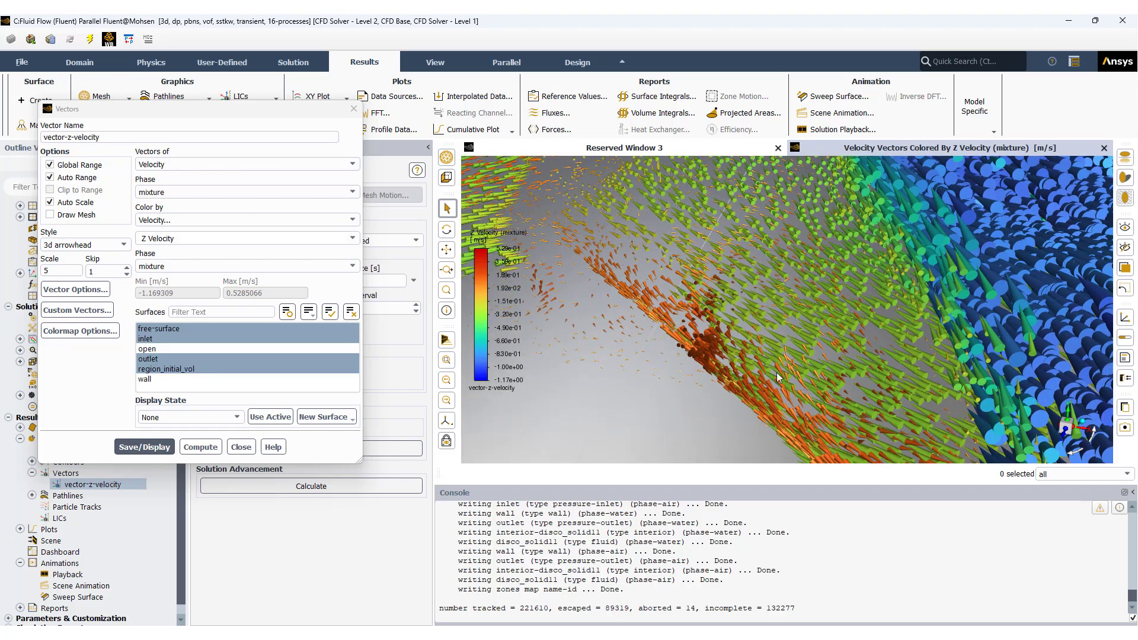
drag(715, 365, 696, 318)
Step: Inspect the Z-velocity vectors along the whole channel from above and from the side, and close the vector settings
drag(855, 254, 866, 330)
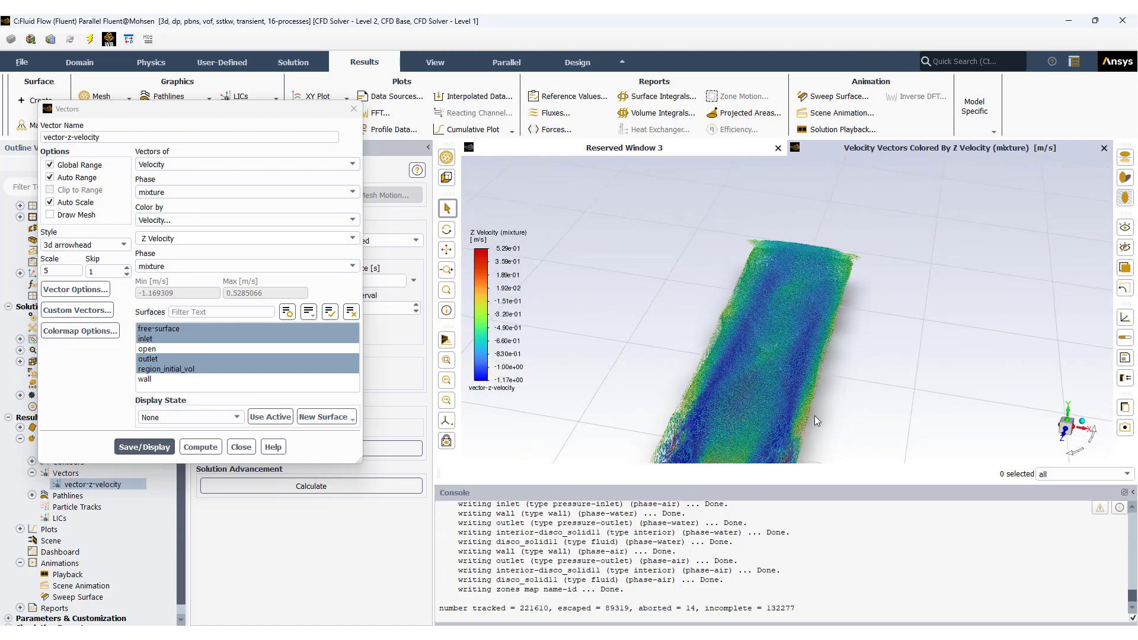
drag(735, 401, 693, 353)
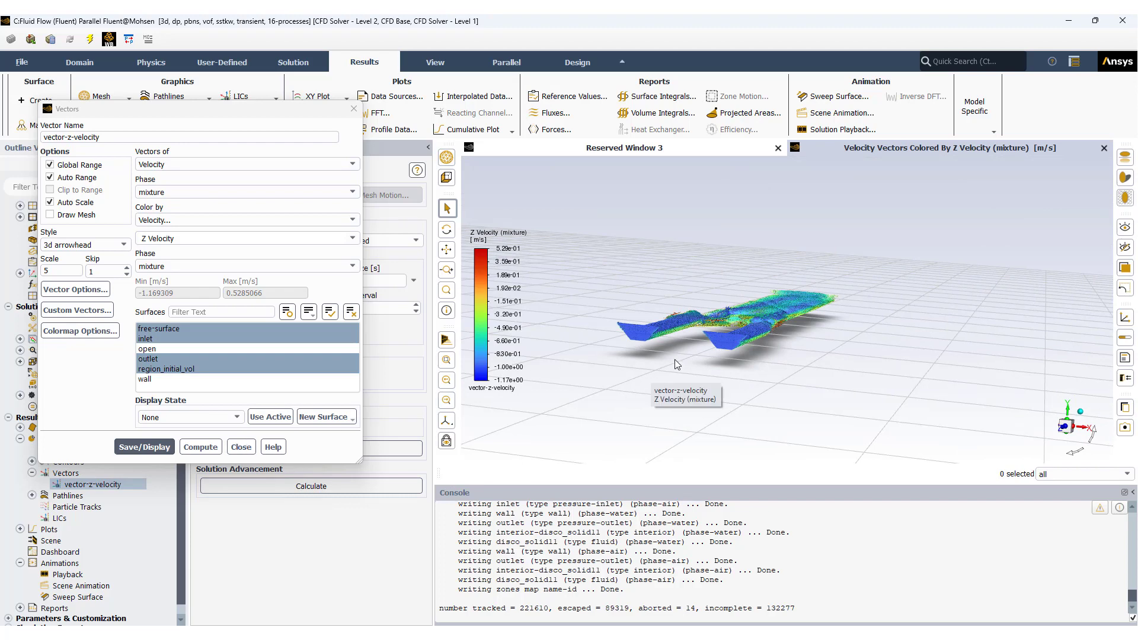
drag(688, 362, 689, 382)
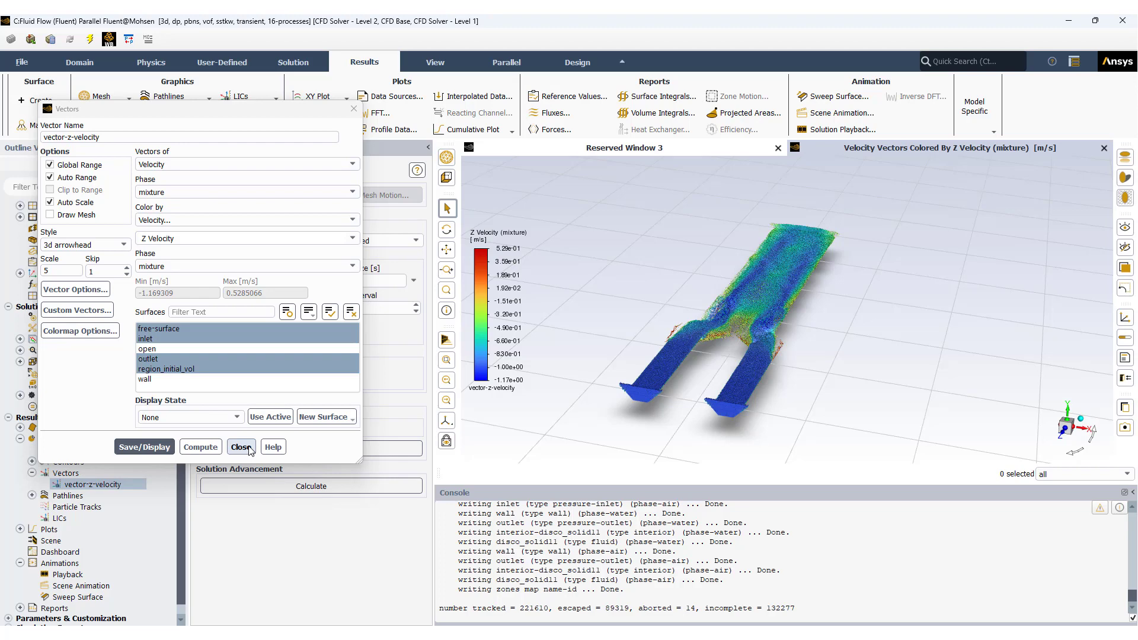
click(242, 448)
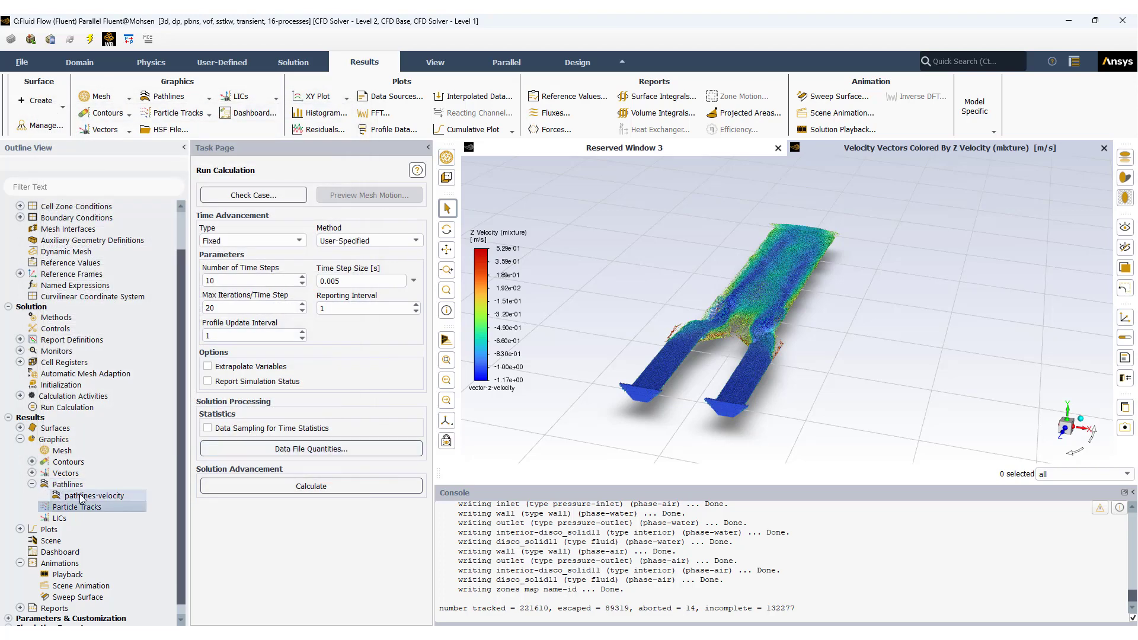
Step: Display the pathlines-velocity plot of mixture Velocity Magnitude released from free-surface, inlet and outlet, and close its settings
double_click(81, 498)
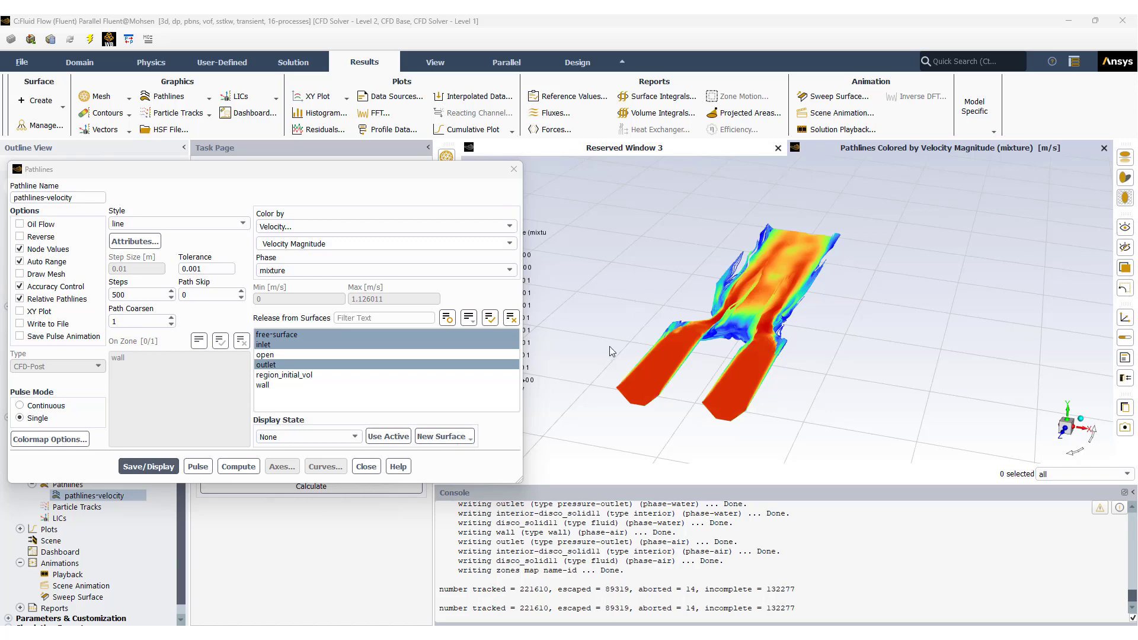
click(364, 469)
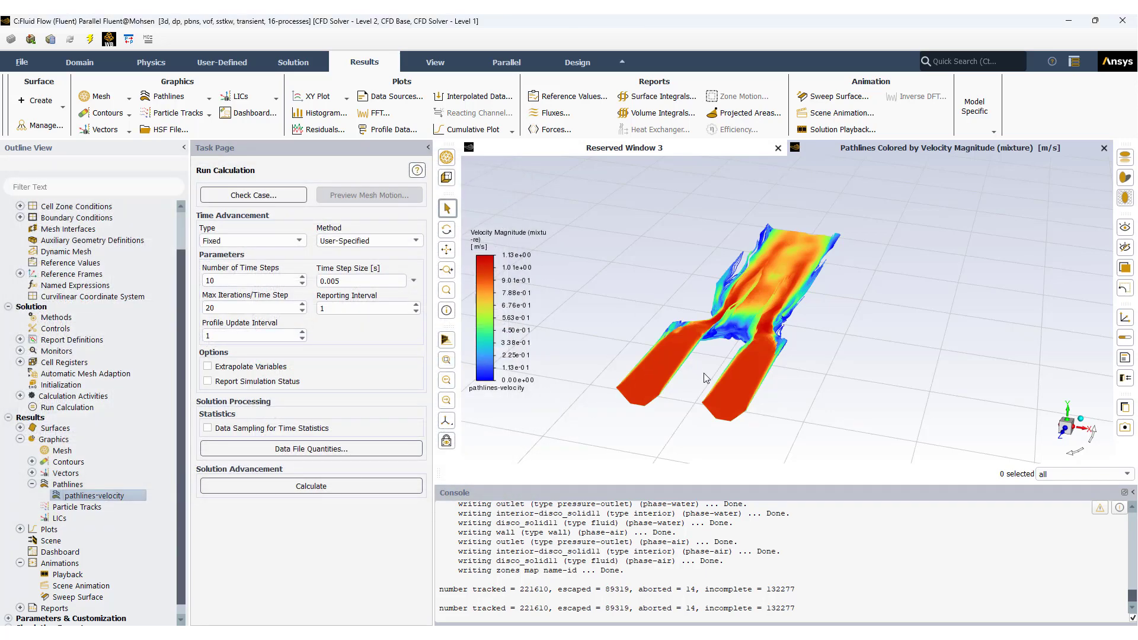
scroll(798, 388, up, 1)
scroll(780, 414, up, 1)
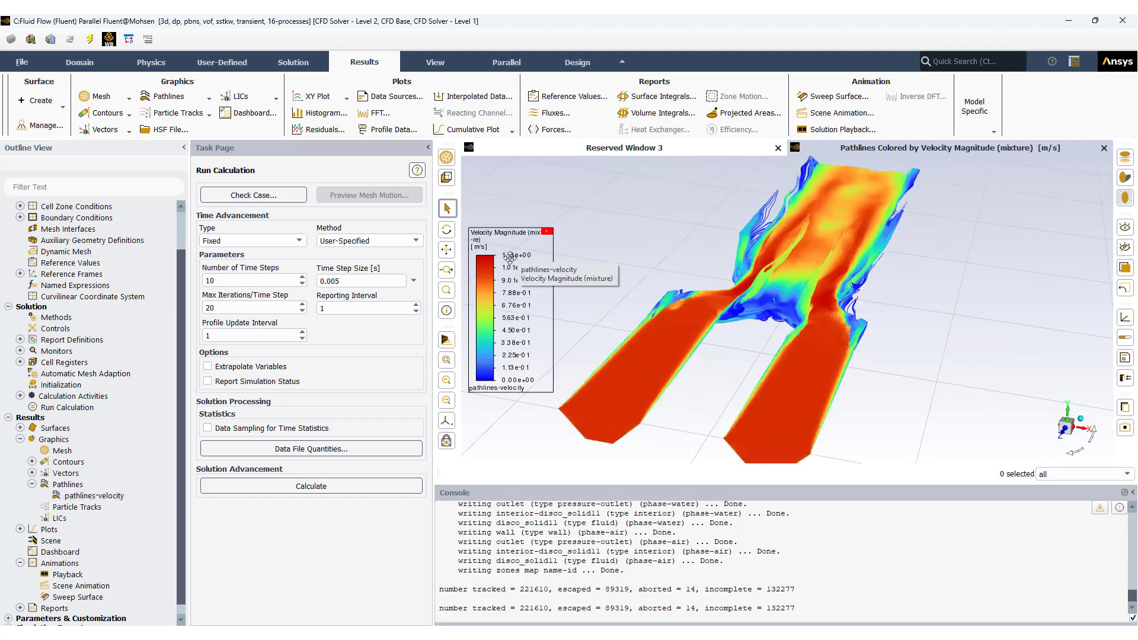
Step: Examine the velocity pathlines from above, focusing on the slow recirculating flow between the two branches at the junction
drag(745, 442, 786, 373)
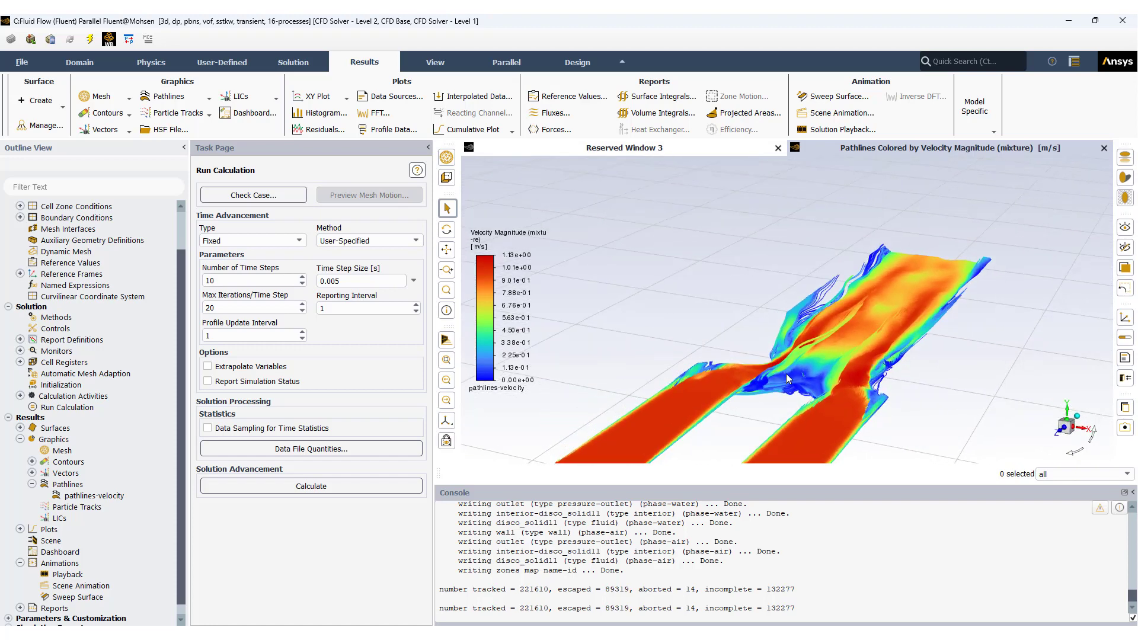
scroll(805, 384, up, 2)
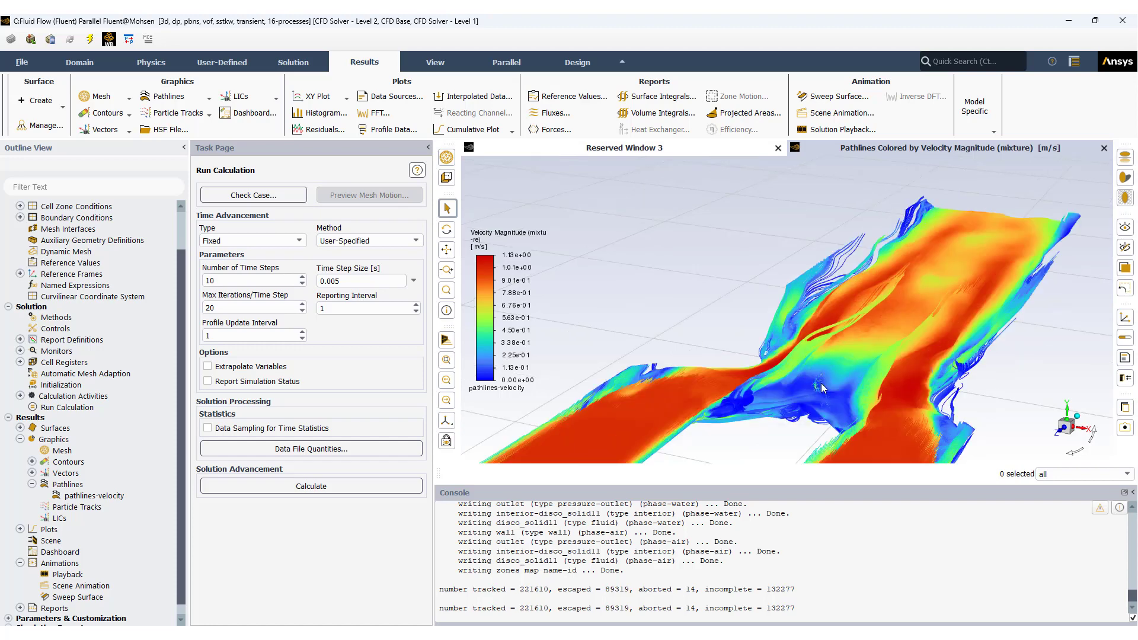
scroll(821, 386, up, 3)
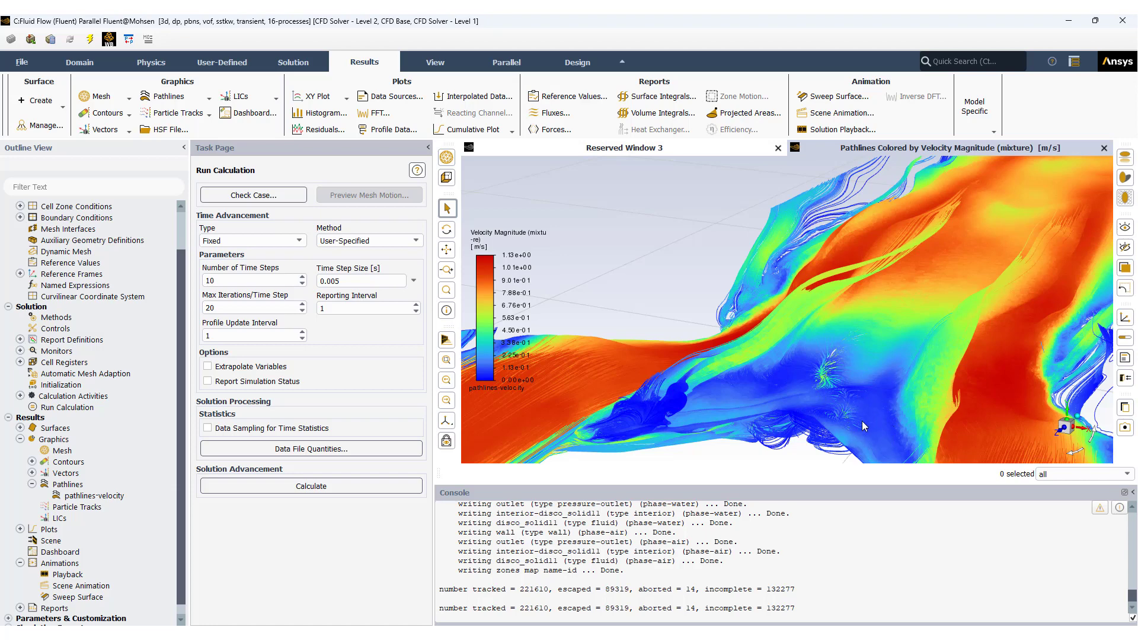
scroll(863, 421, down, 1)
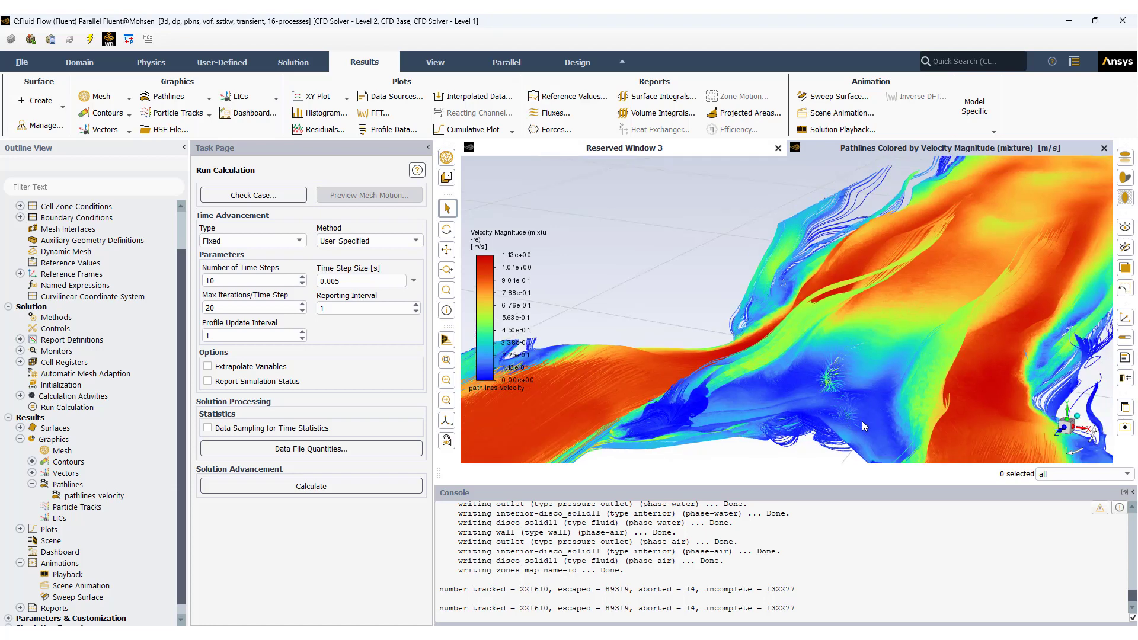
scroll(862, 421, down, 1)
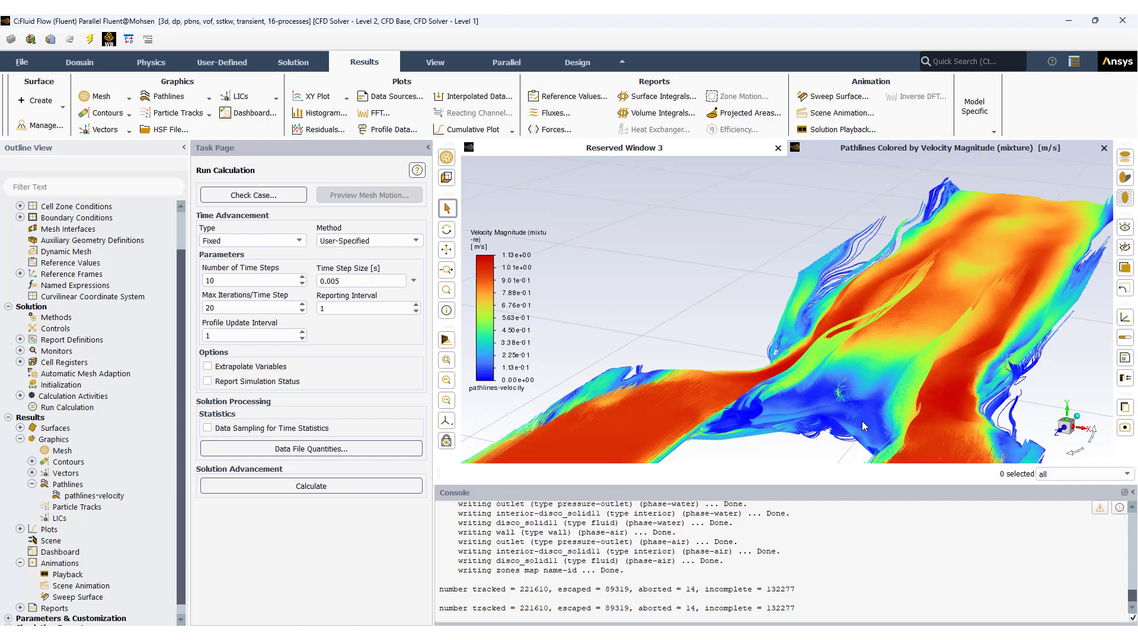
scroll(862, 420, down, 1)
scroll(842, 395, down, 1)
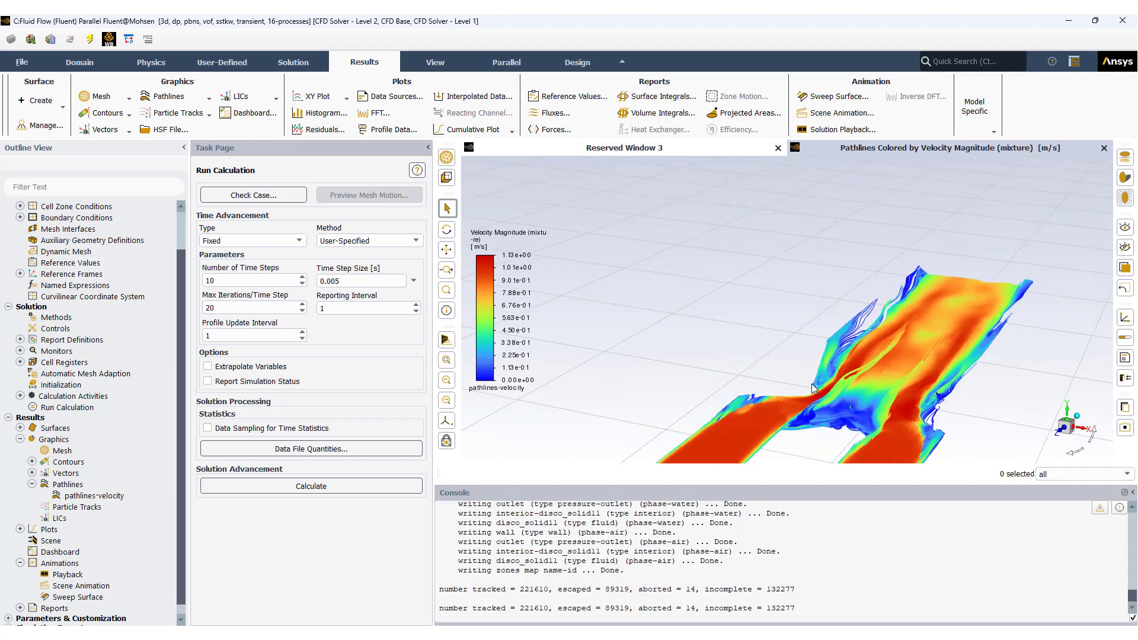
scroll(812, 388, down, 1)
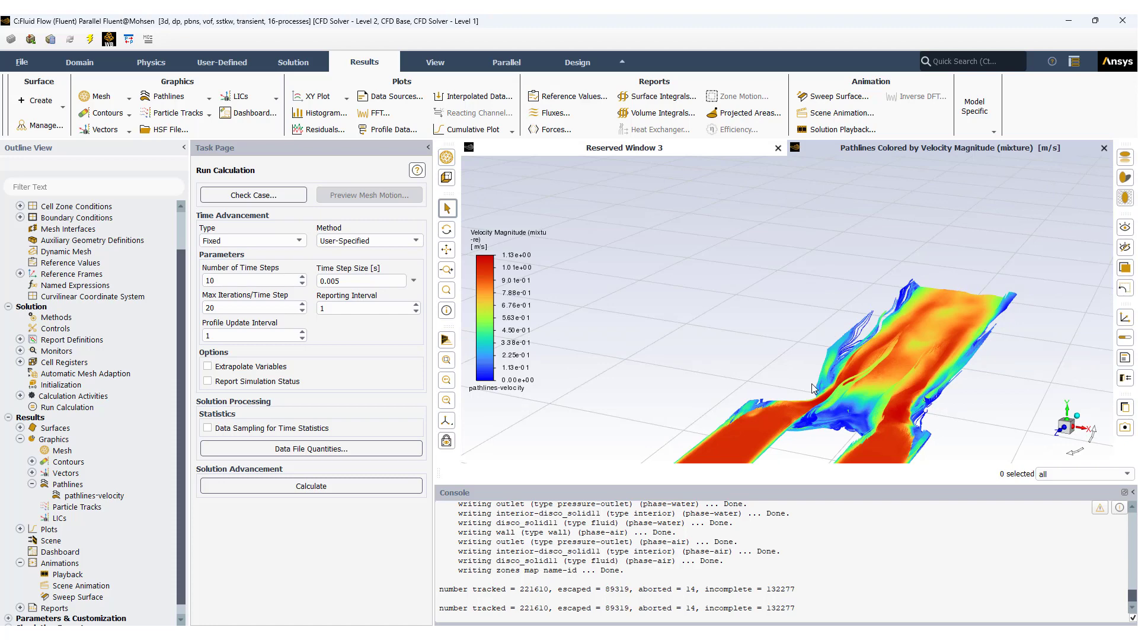
Step: Examine the velocity pathlines from beneath the channels, focusing on the swirling flow at the junction, and return to a top view
drag(812, 383, 797, 426)
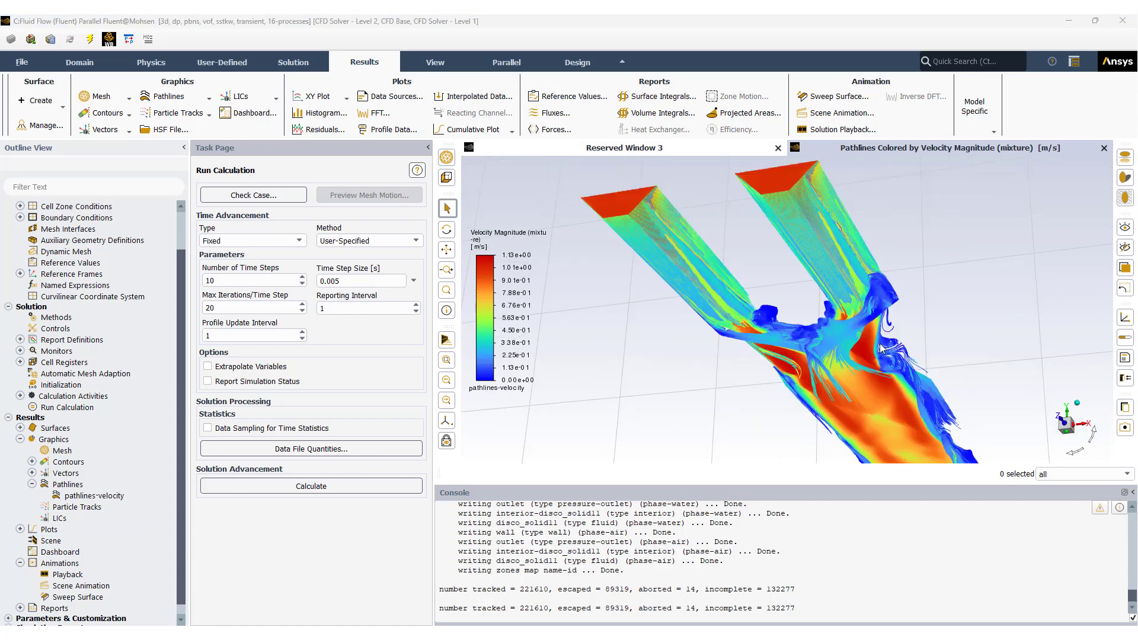
scroll(875, 351, up, 1)
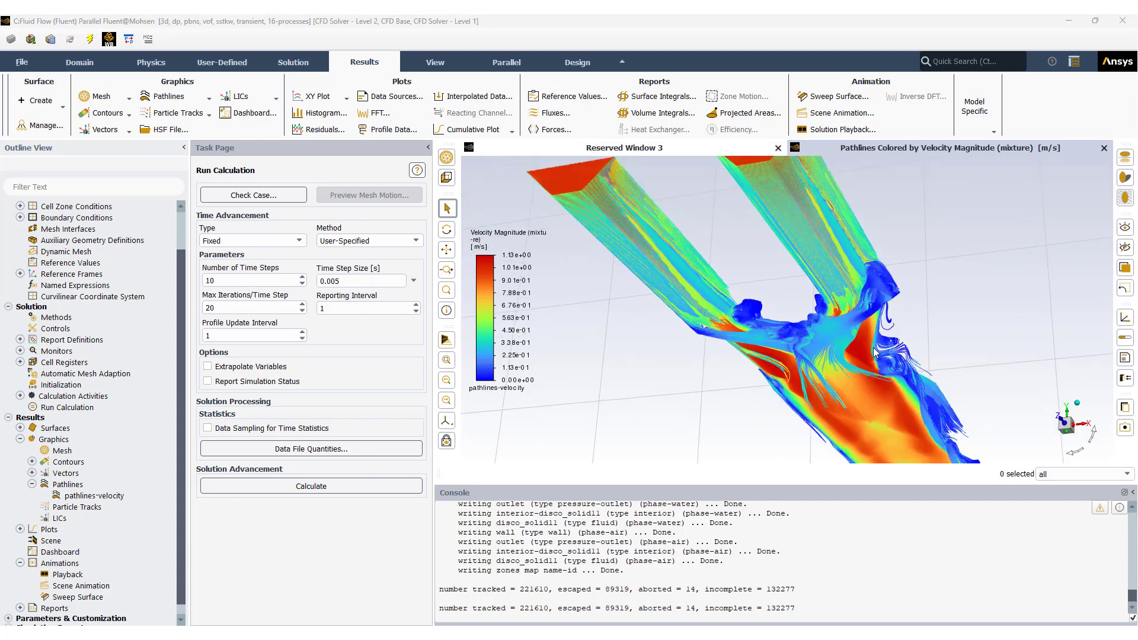
scroll(875, 351, up, 1)
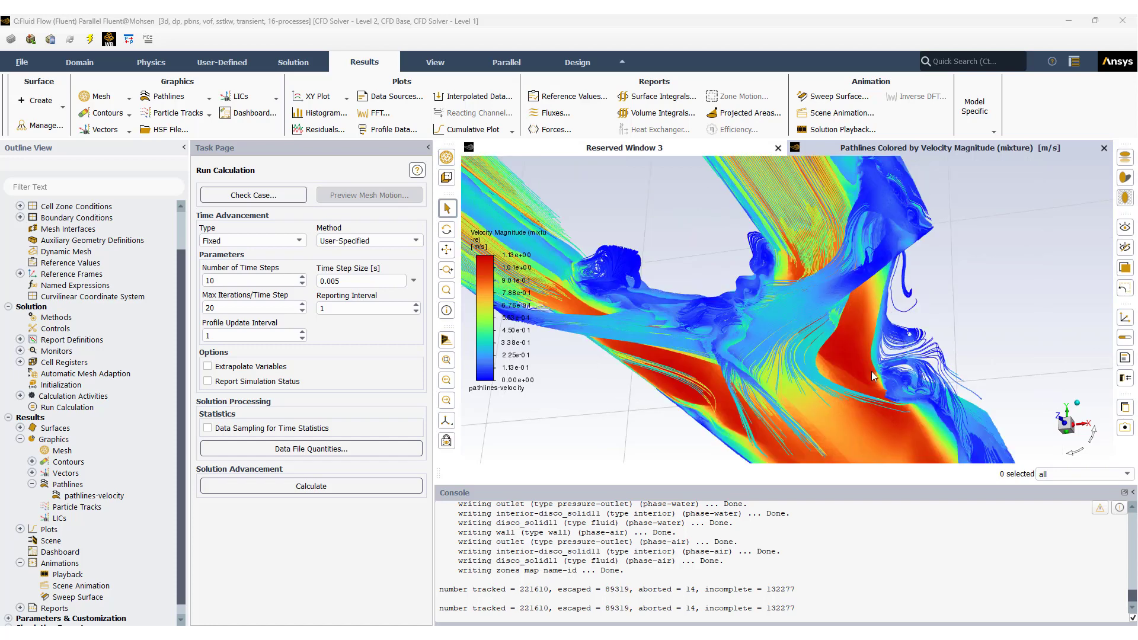
scroll(835, 352, up, 2)
scroll(695, 383, up, 1)
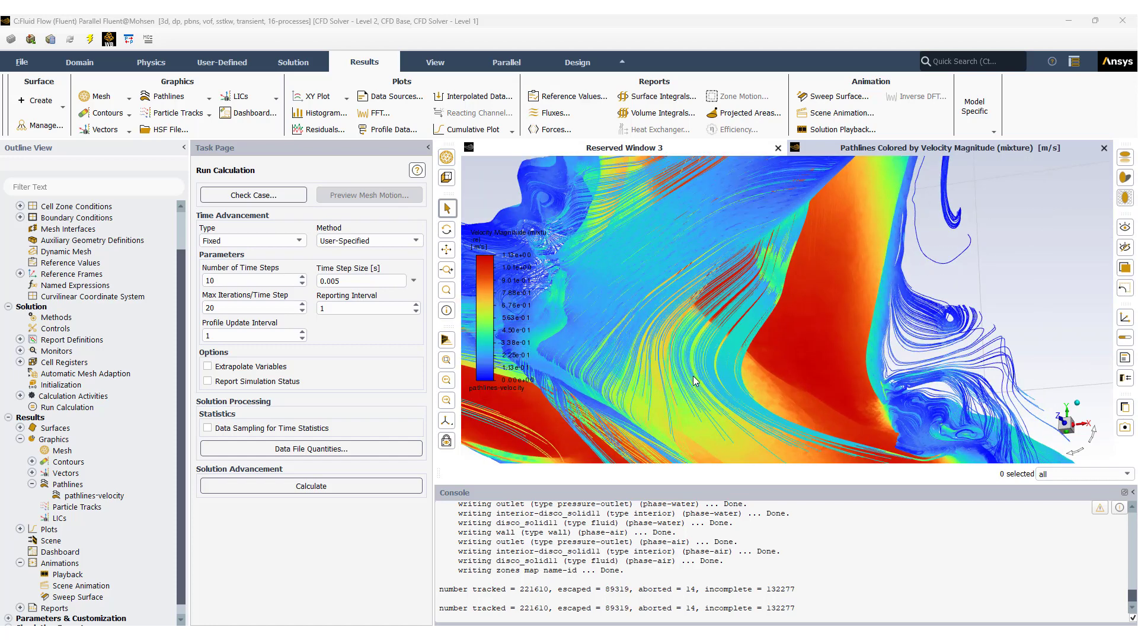
scroll(695, 381, down, 1)
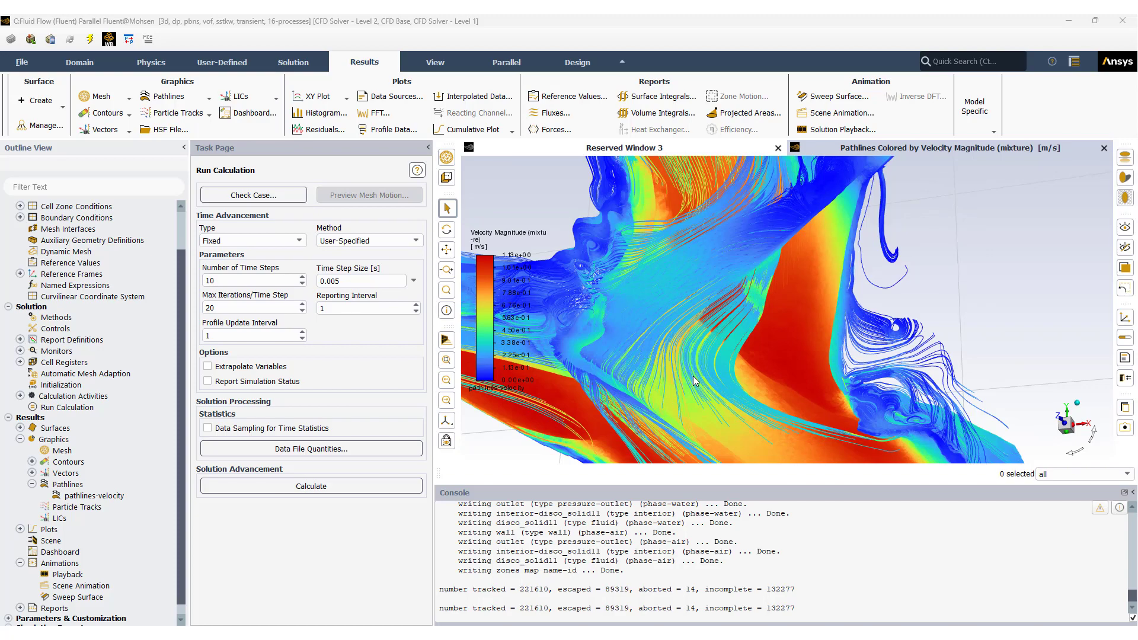
scroll(606, 311, down, 1)
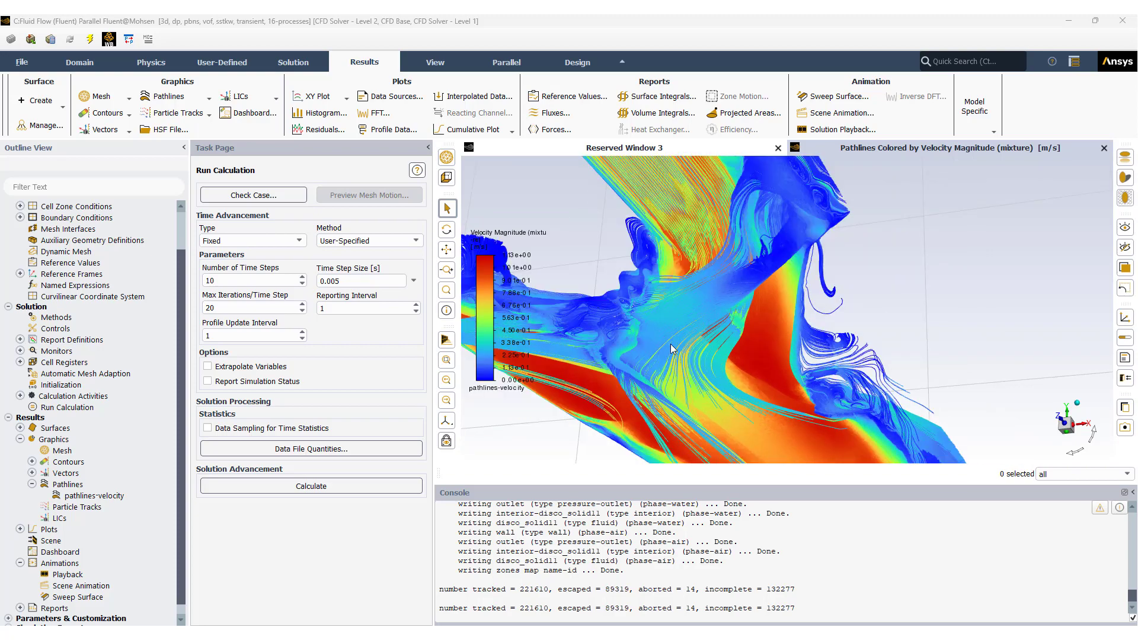
drag(671, 349, 750, 367)
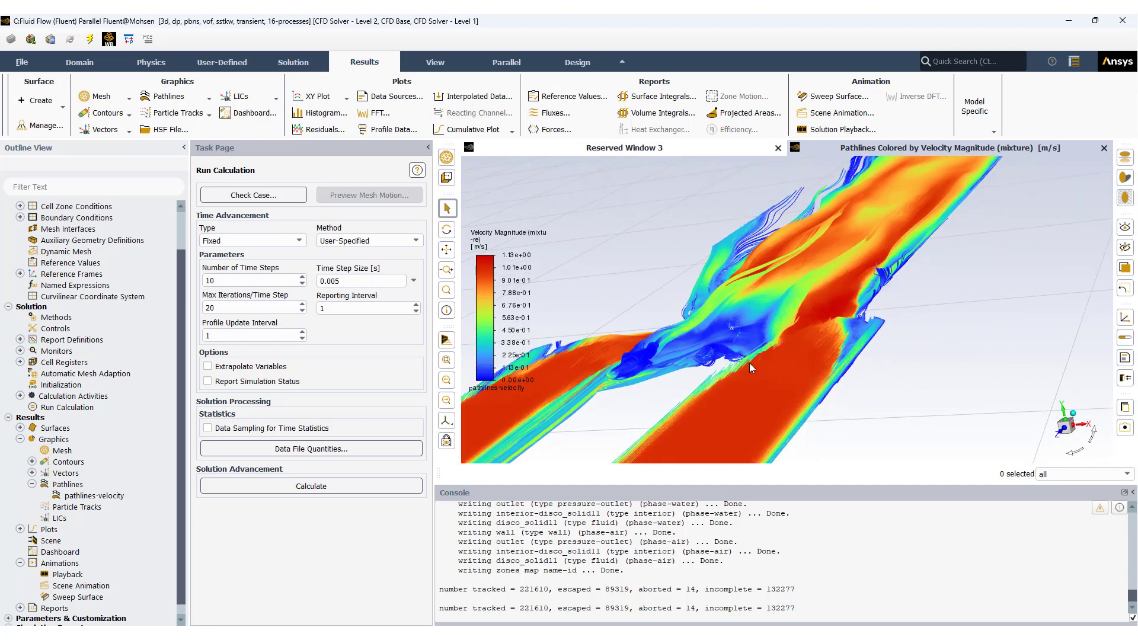